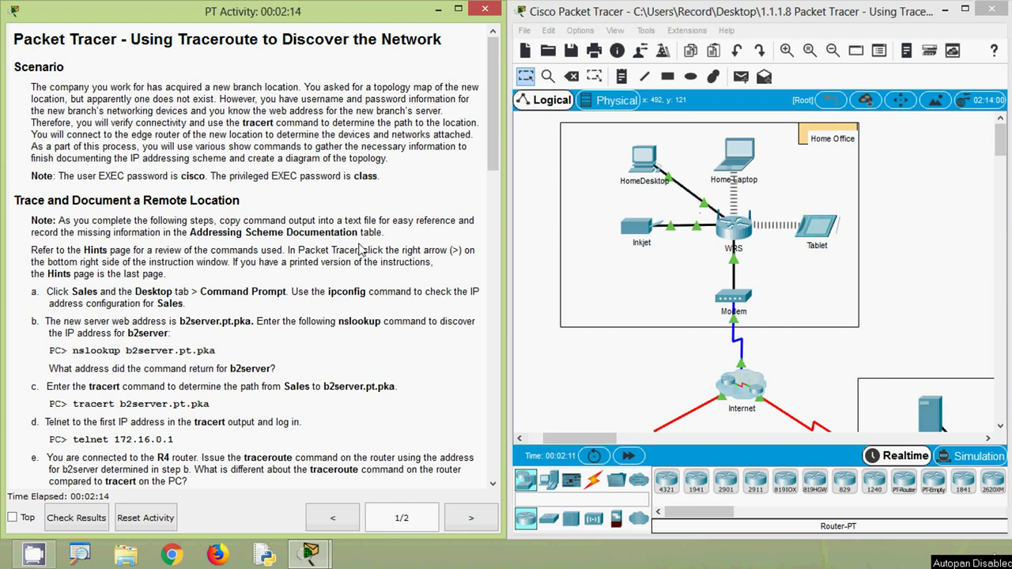
- Look over the activity instructions, checking the command hints page before returning to page 1
drag(495, 139, 491, 350)
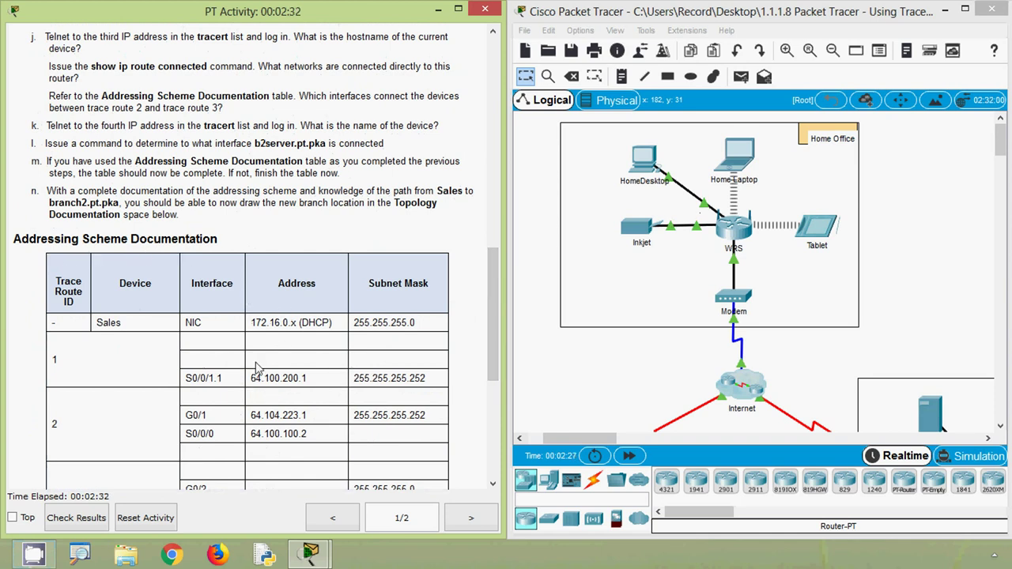
drag(493, 323, 487, 114)
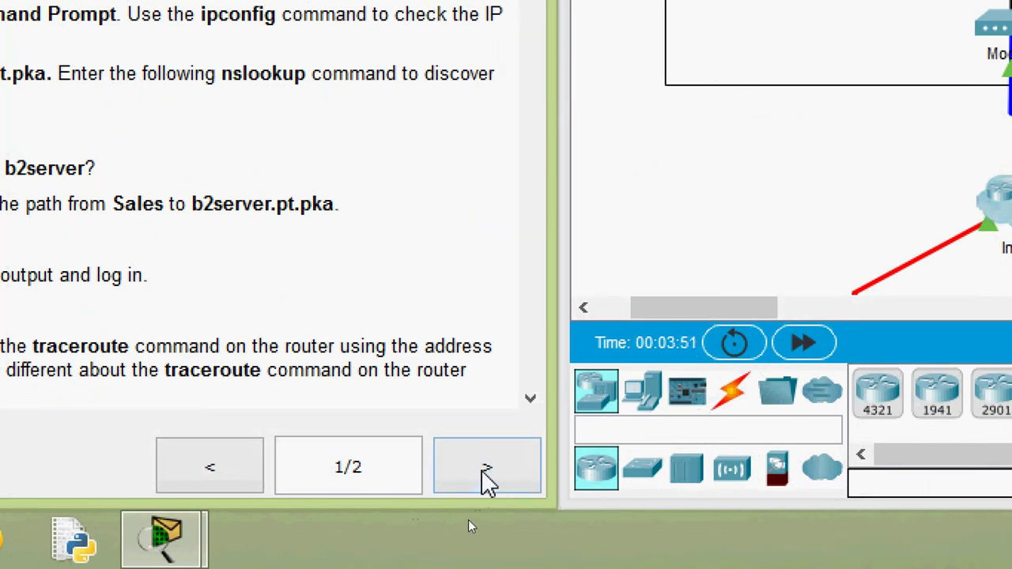
click(482, 475)
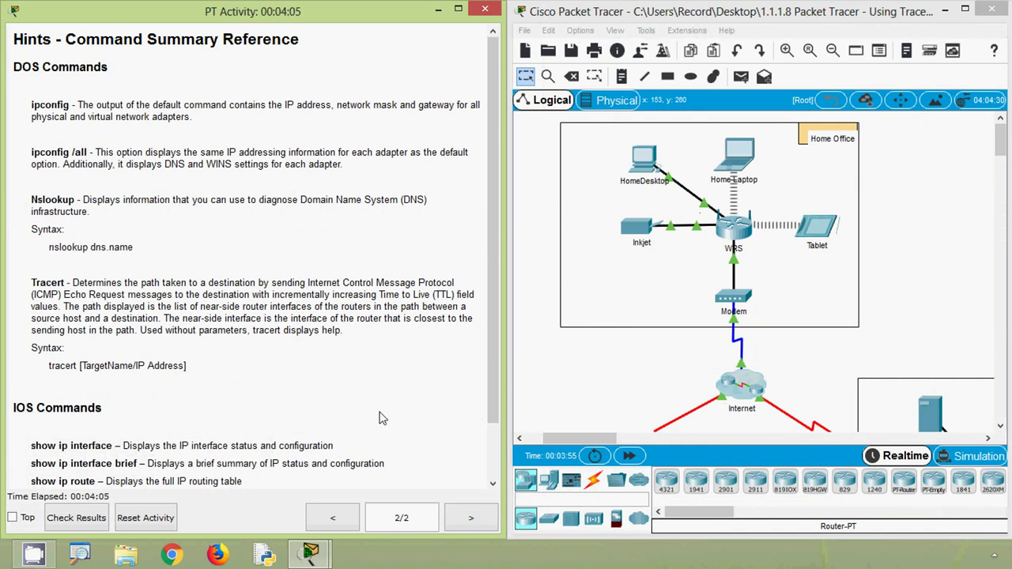
click(347, 525)
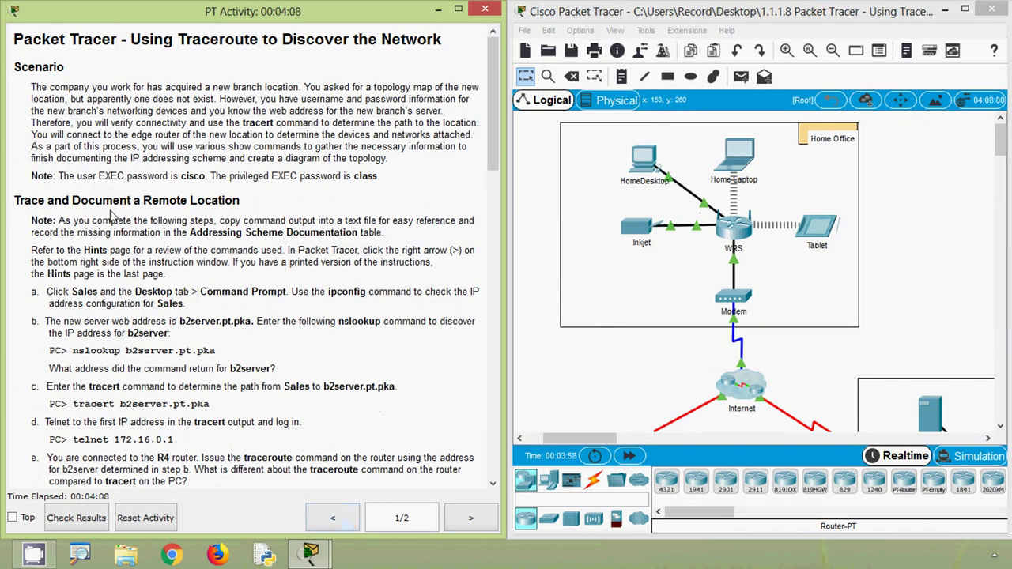
scroll(110, 215, down, 3)
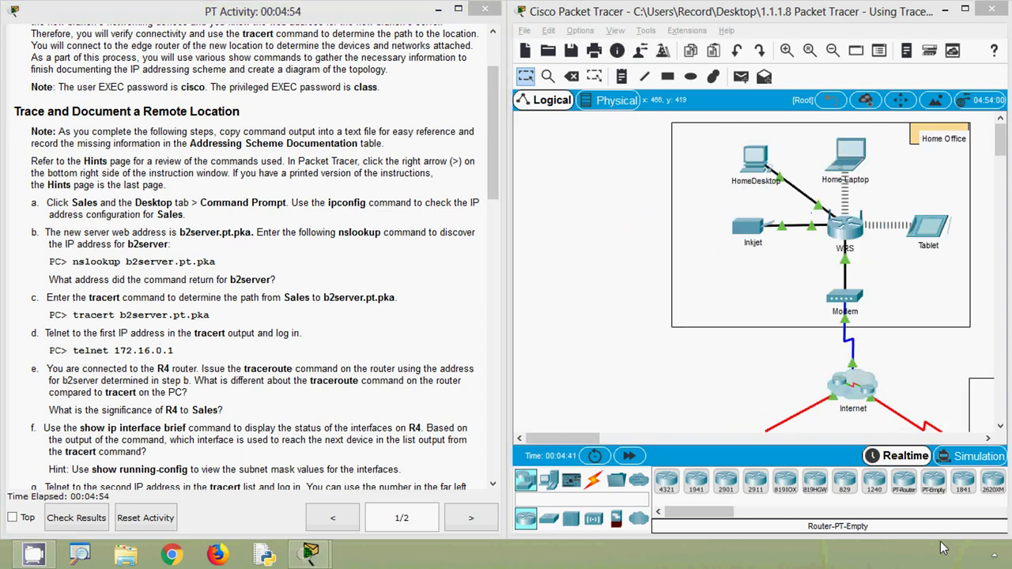
- Scroll the topology canvas right and down to bring the Branch area into view
click(581, 312)
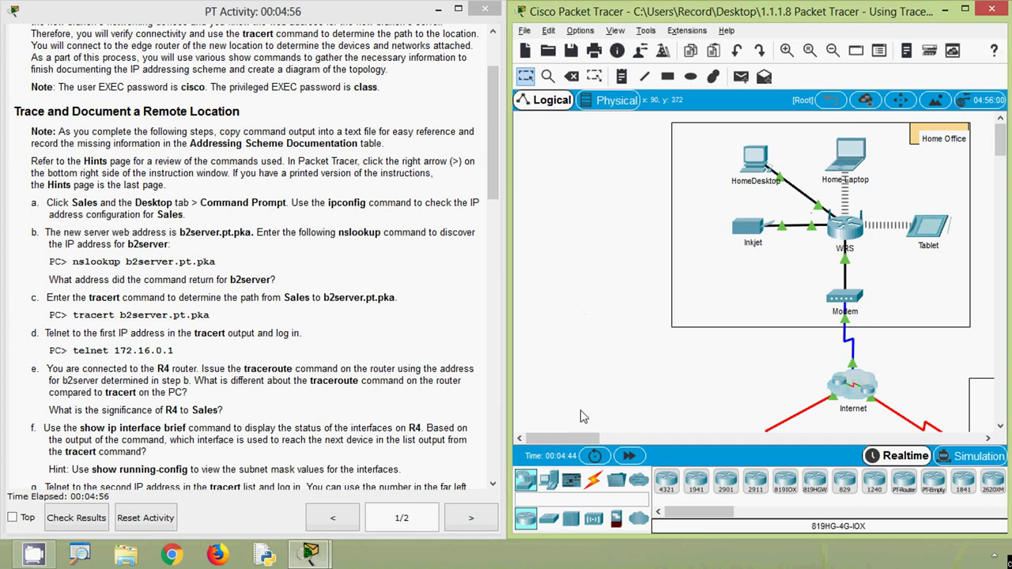
drag(587, 440, 639, 431)
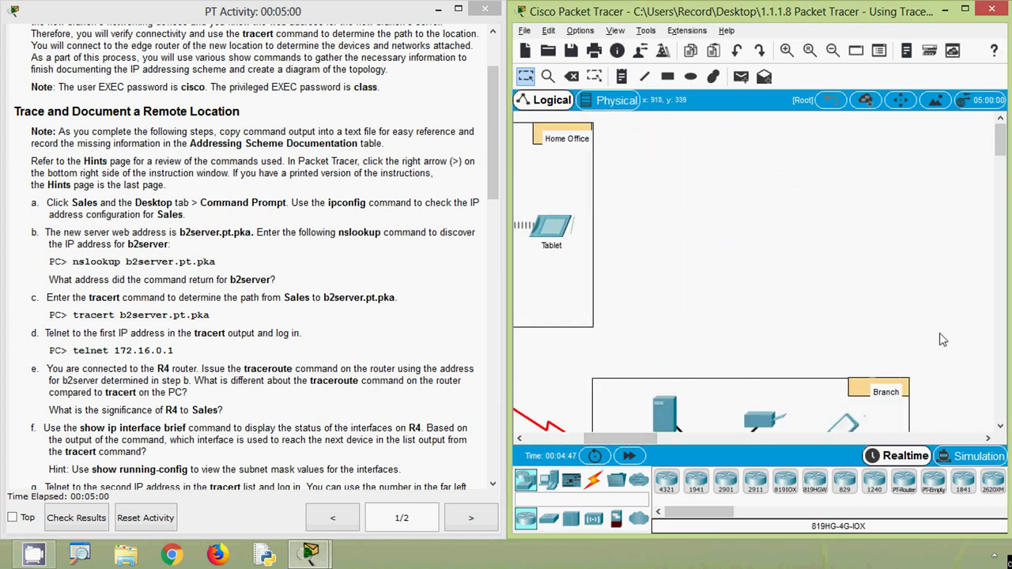
drag(1008, 162, 1008, 180)
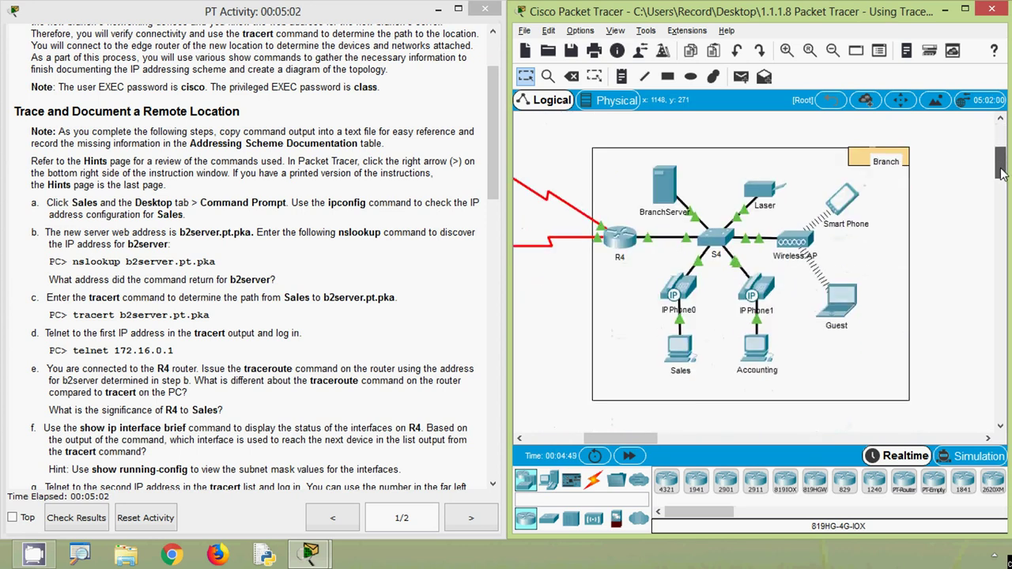
- Run ipconfig in the Sales PC's Command Prompt
click(679, 360)
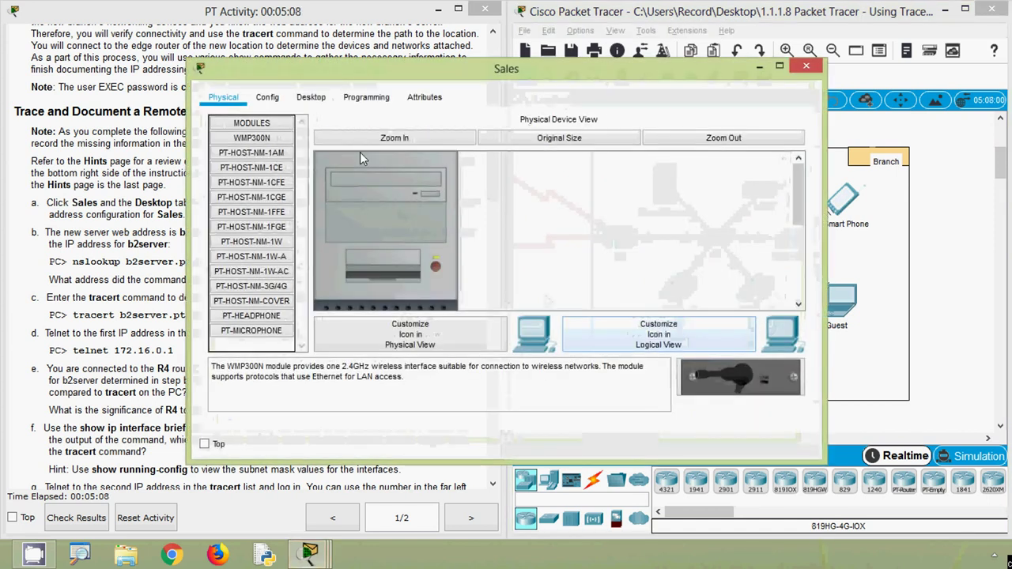
click(311, 96)
drag(299, 71, 499, 57)
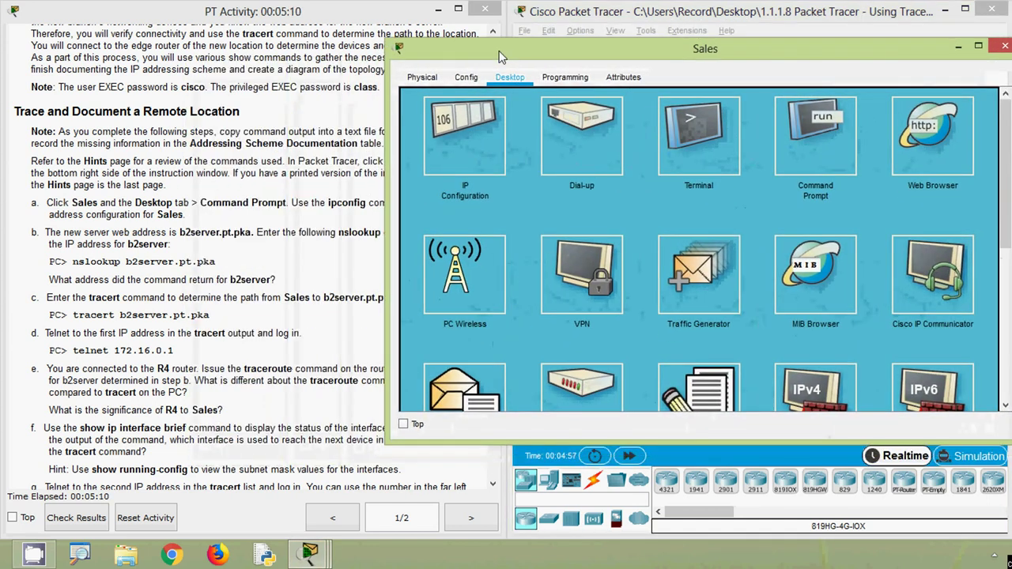
click(818, 143)
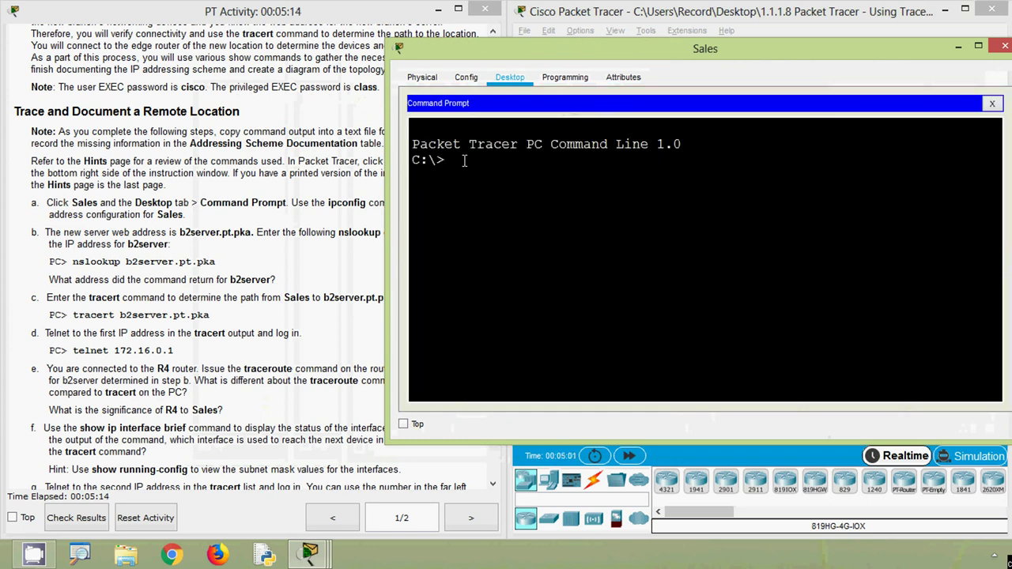
text(ipconfig)
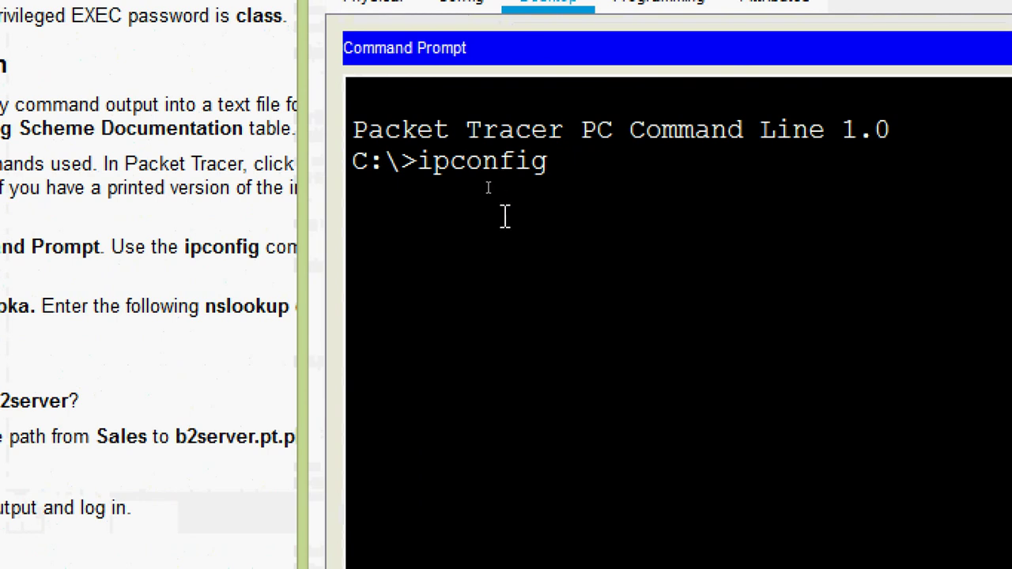
key(Return)
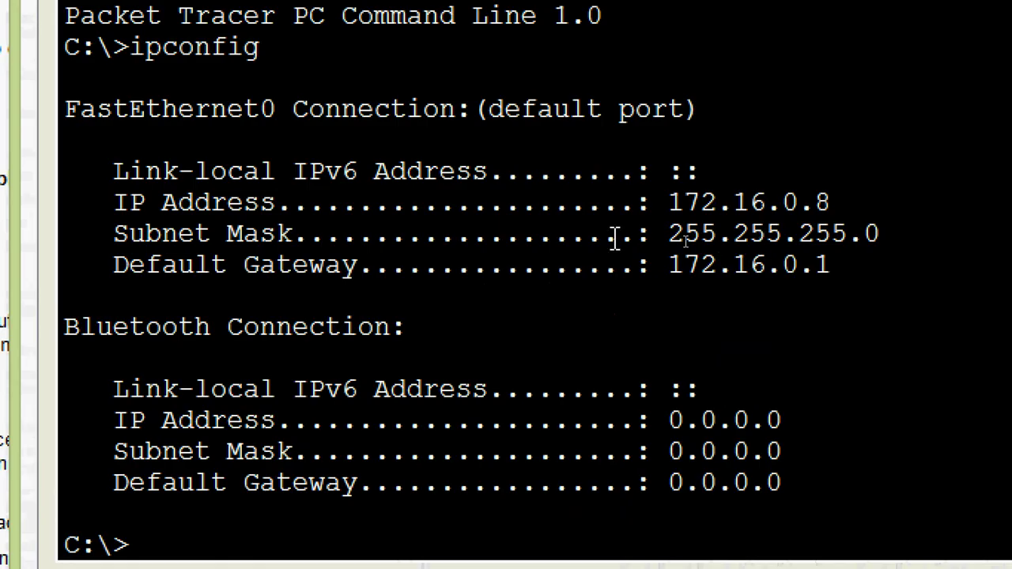
- Highlight the IP 172.16.0.8, mask 255.255.255.0 and gateway 172.16.0.1 in the output
drag(698, 215, 809, 212)
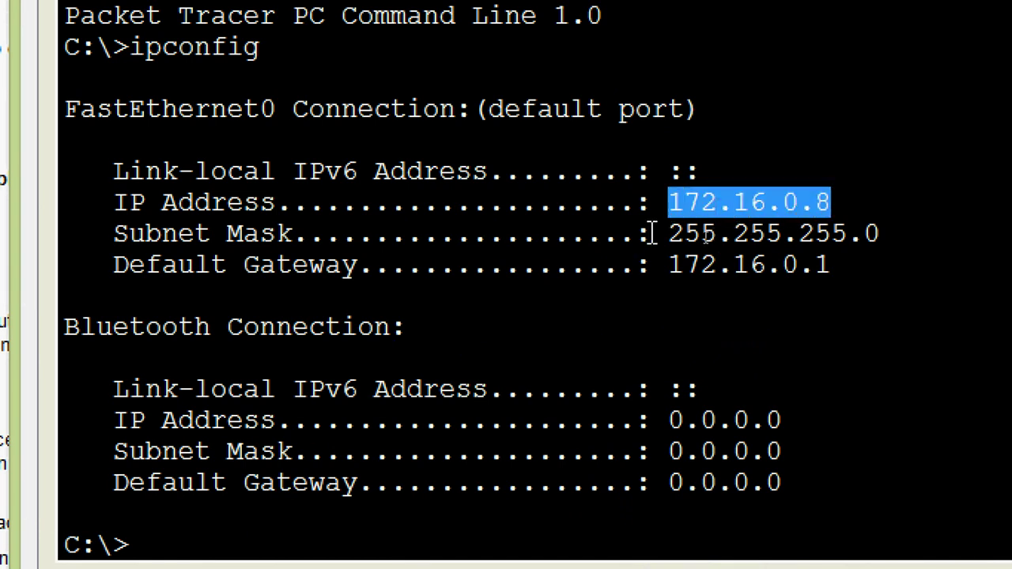
drag(666, 233, 886, 229)
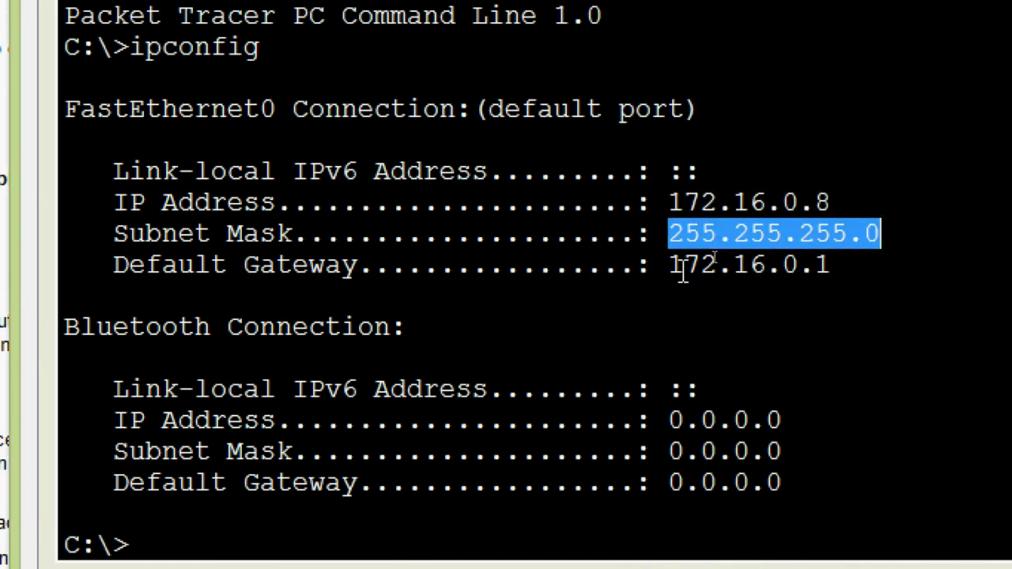
drag(653, 265, 840, 261)
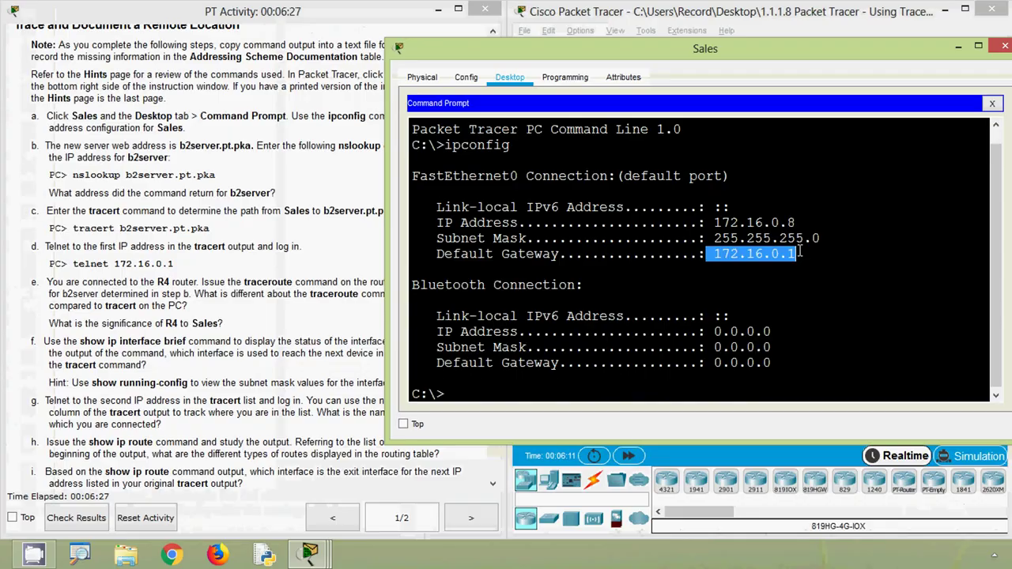
click(819, 279)
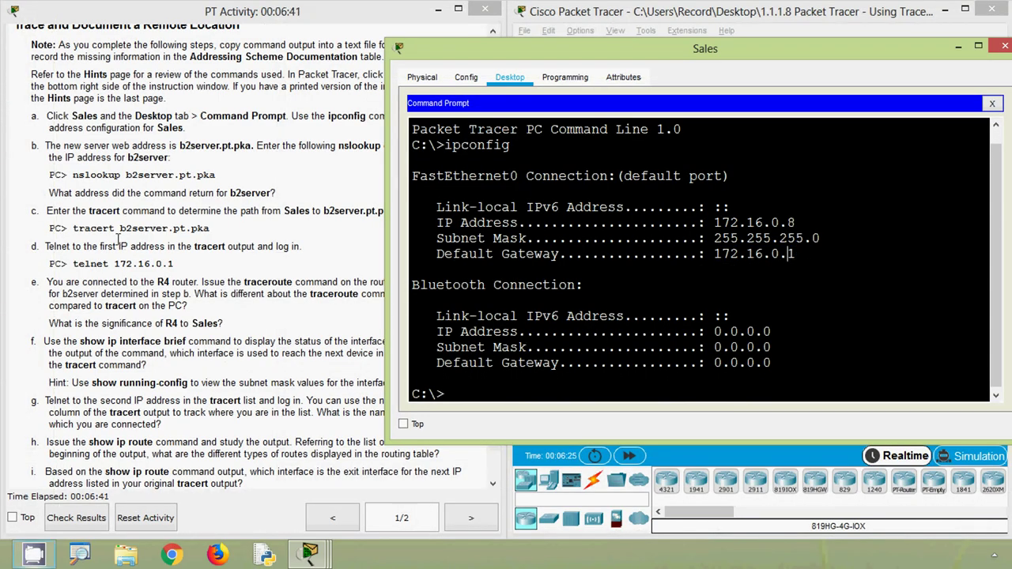
click(104, 193)
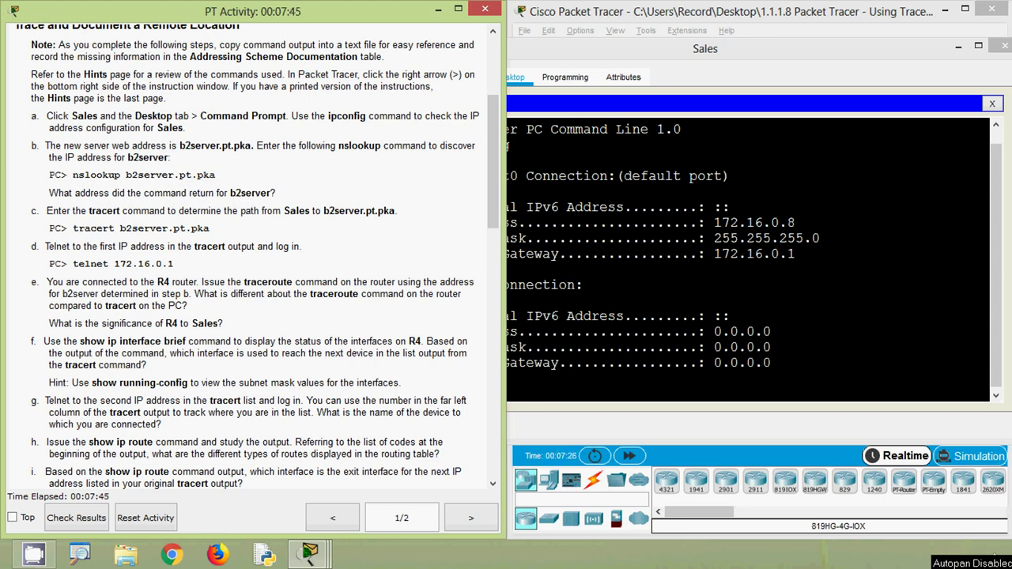
- Run nslookup b2server.pt.pka on Sales and read the resolved address 128.107.64.254
click(588, 335)
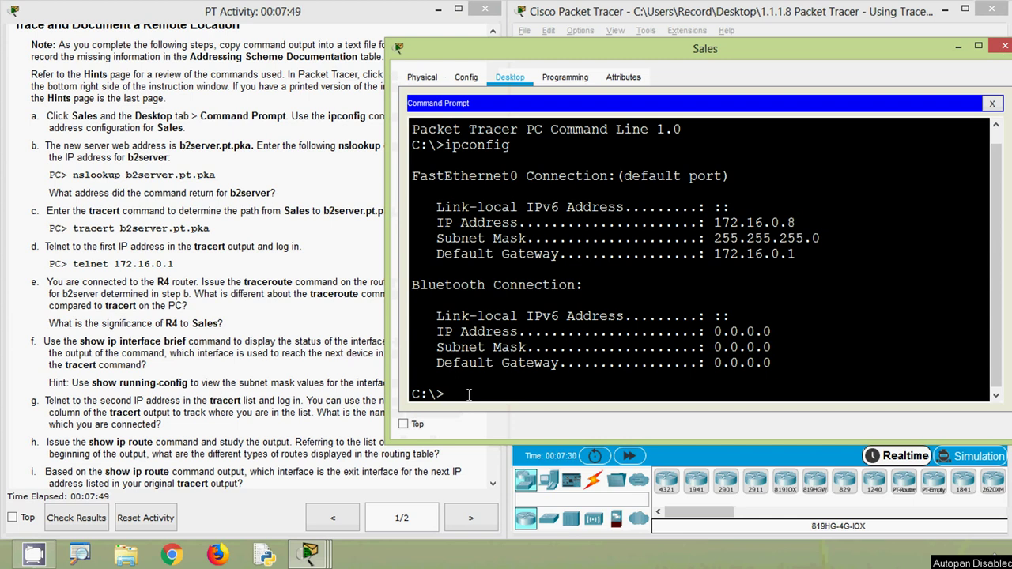
text(nslookup b2)
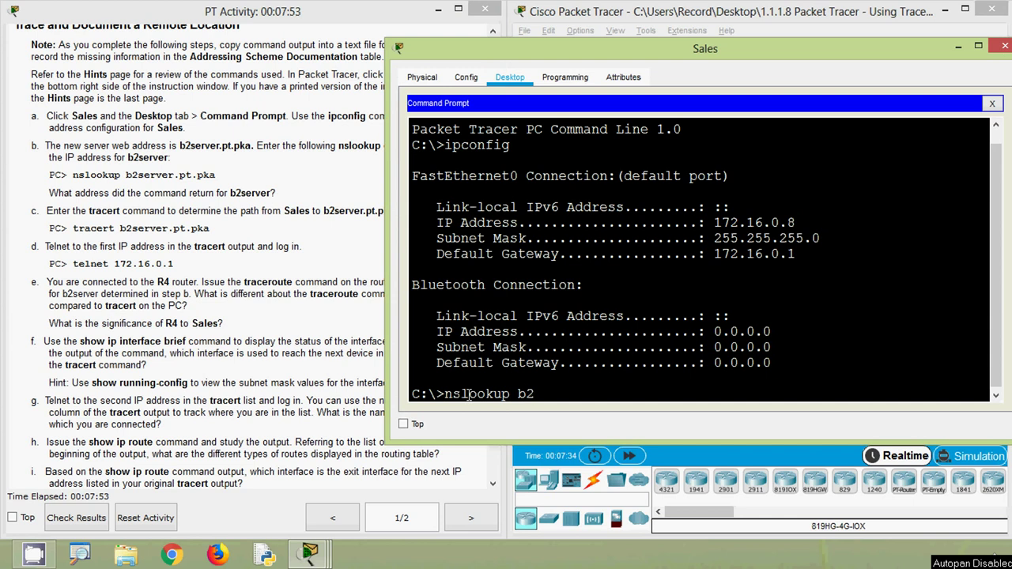
text(serve)
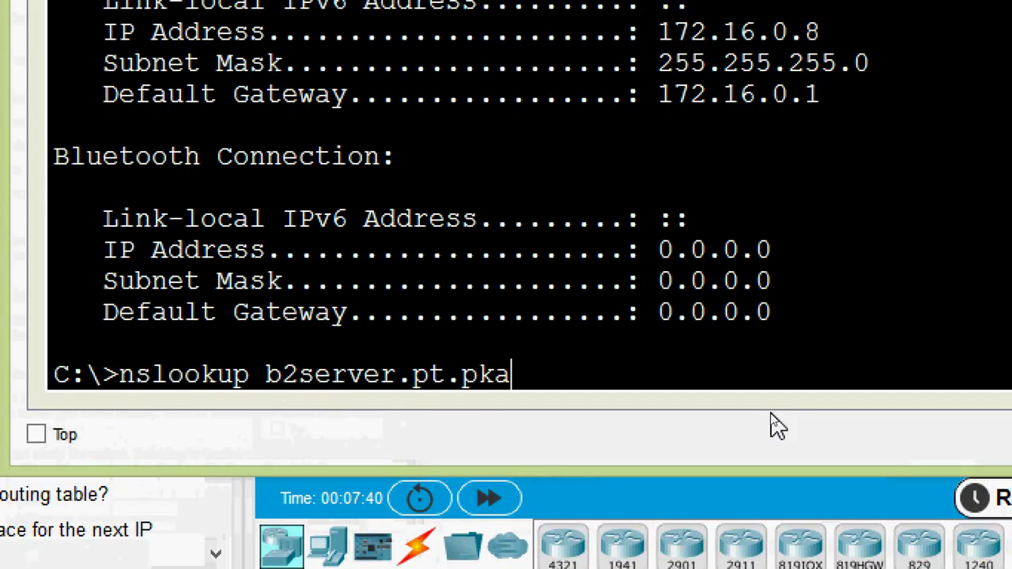
text(r.pt.pka)
key(Return)
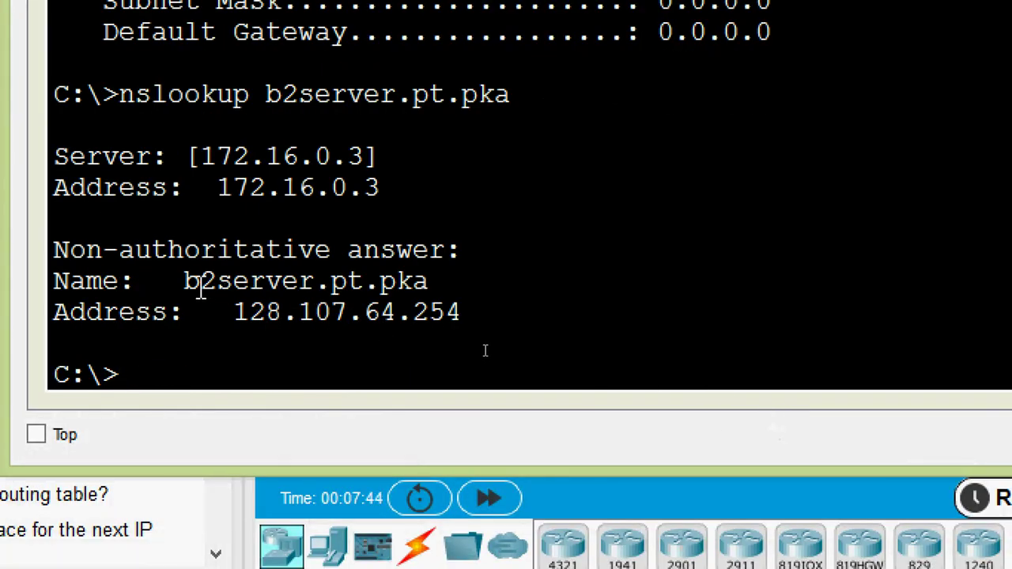
drag(185, 282, 430, 282)
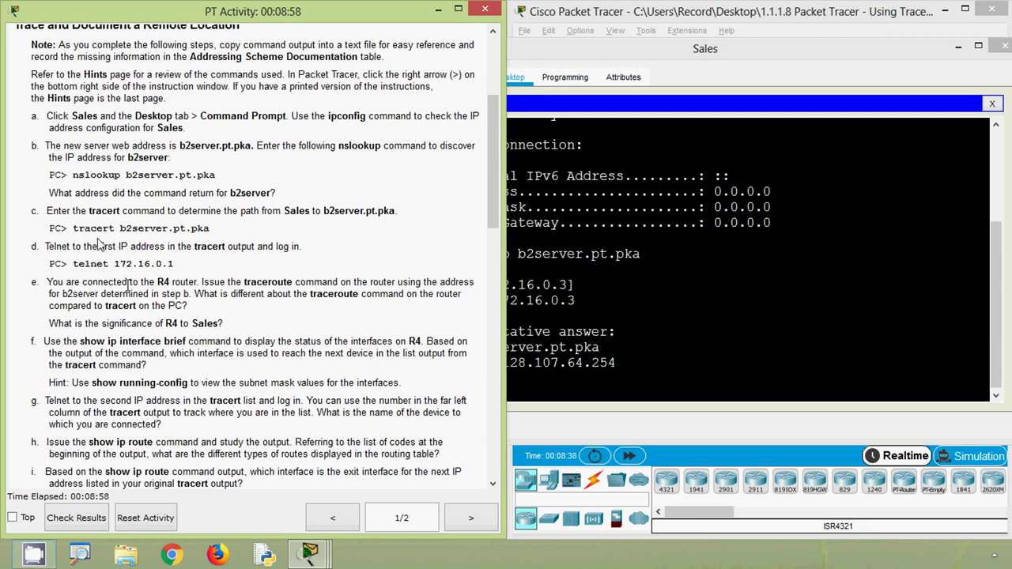
- Note the tracert command in the instructions and type tracert at the Sales prompt
drag(72, 229, 101, 230)
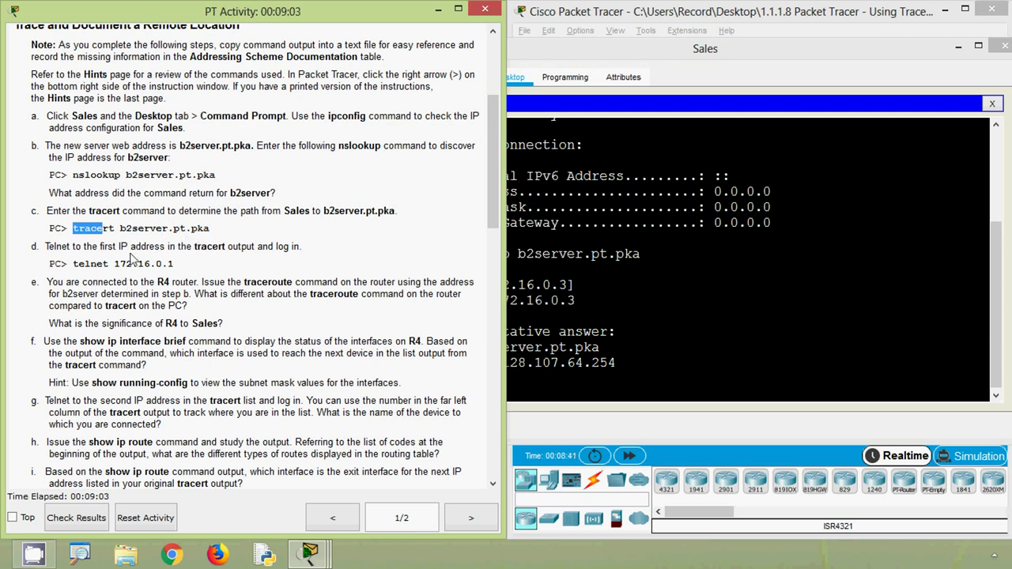
click(142, 251)
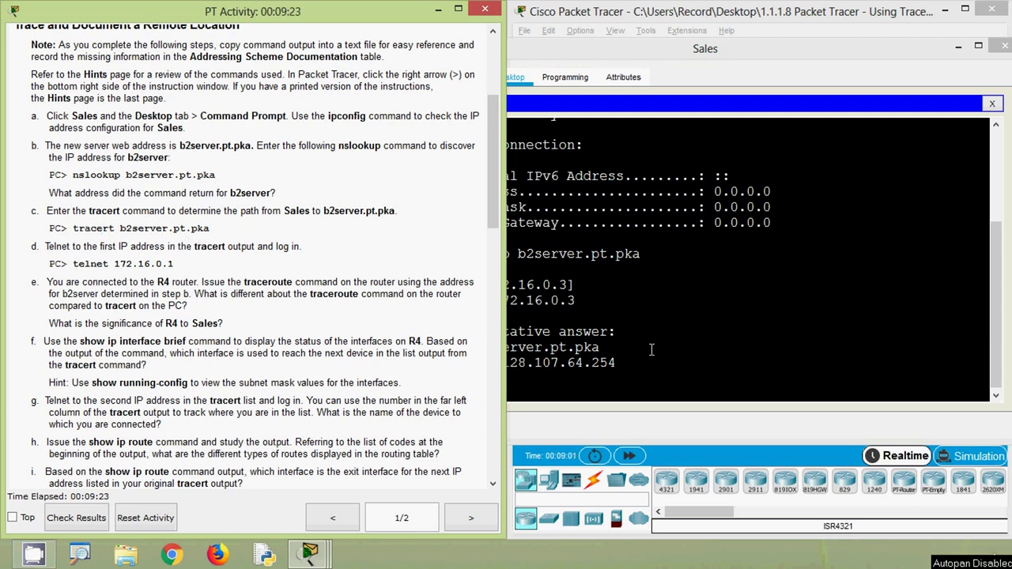
click(543, 382)
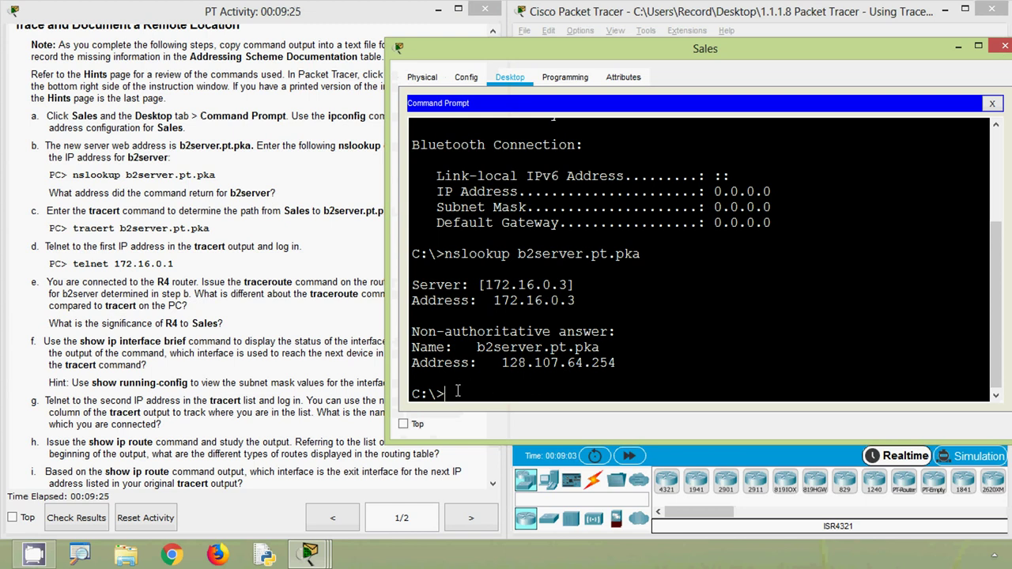
text(tr)
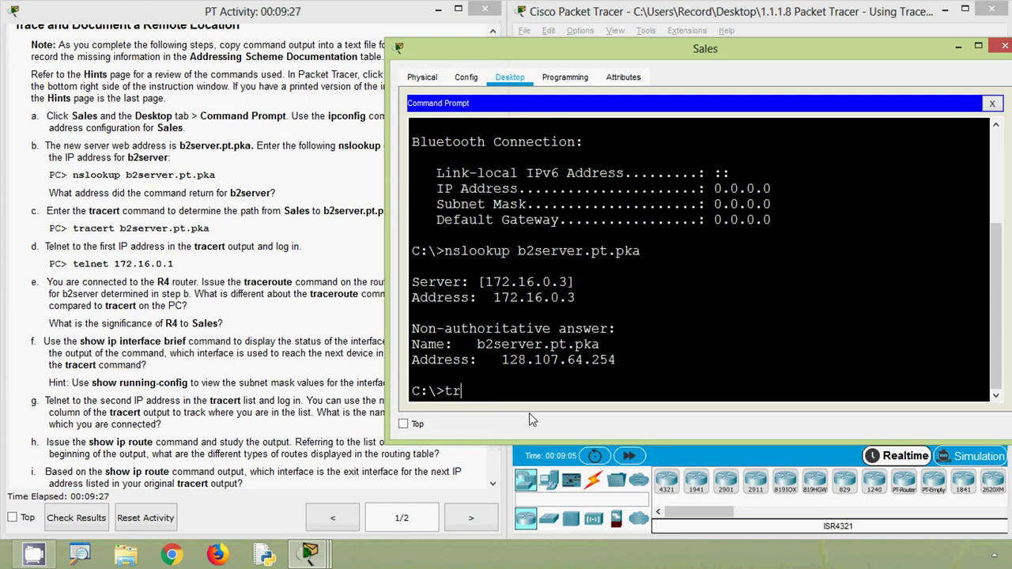
text(ac)
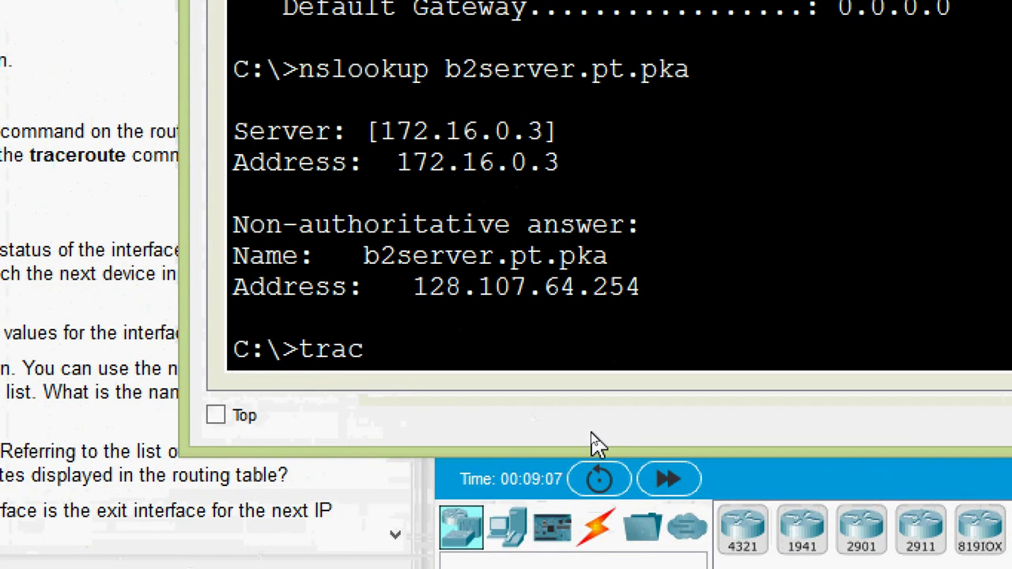
text(ert)
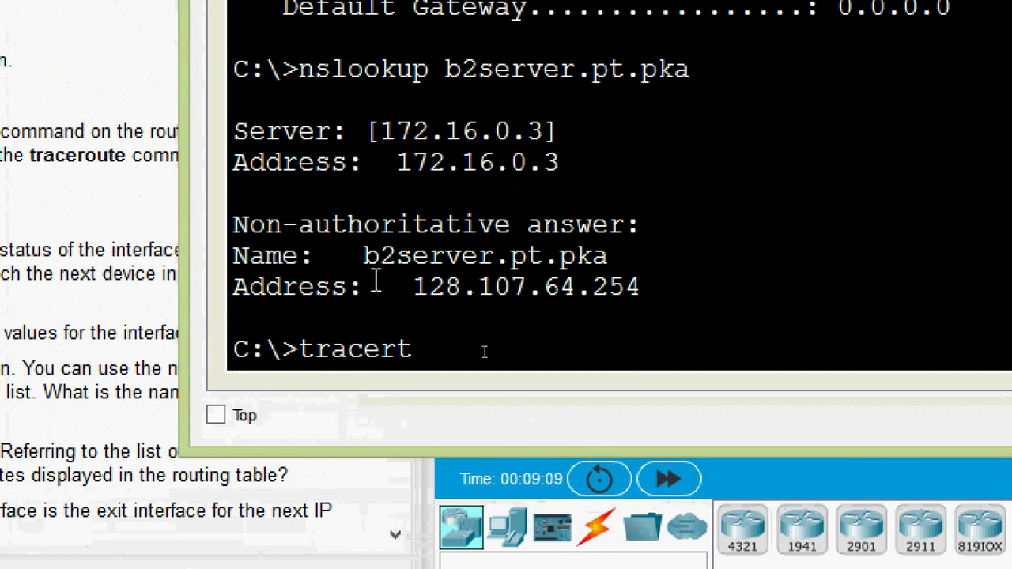
- Copy b2server.pt.pka from the nslookup output, paste it after tracert and run the trace
drag(366, 261, 583, 263)
right_click(583, 263)
click(621, 273)
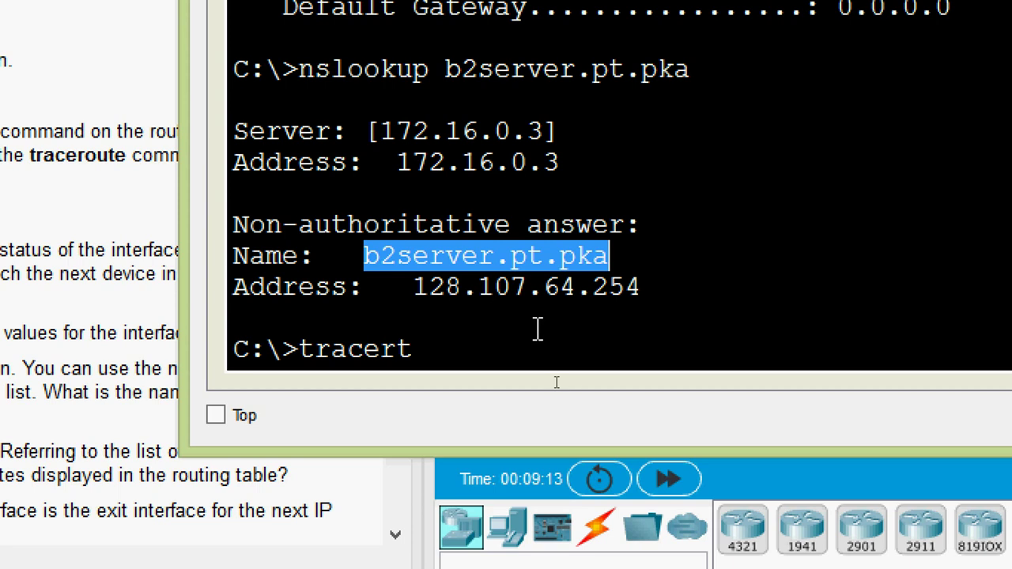
click(481, 350)
right_click(446, 349)
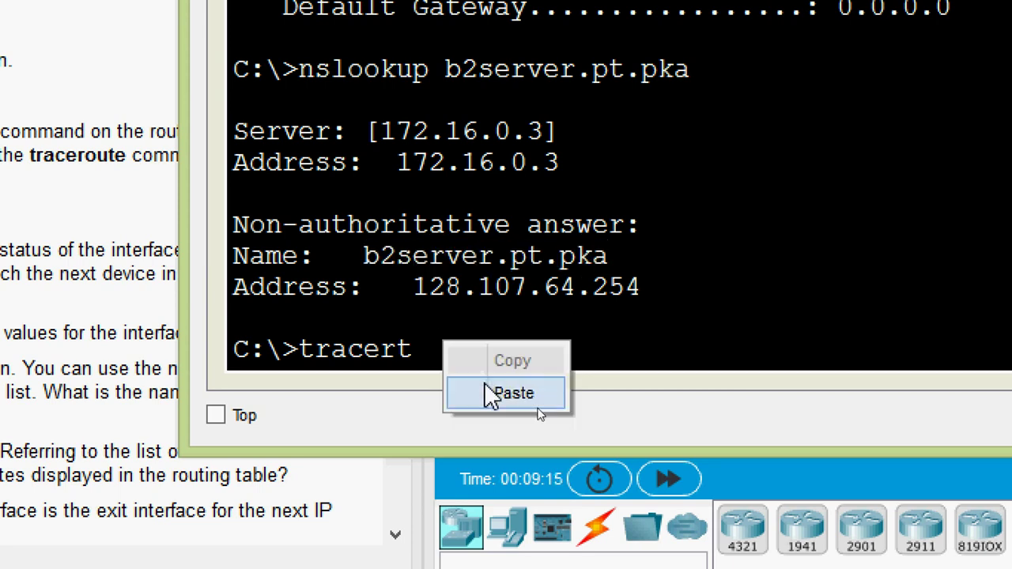
click(486, 393)
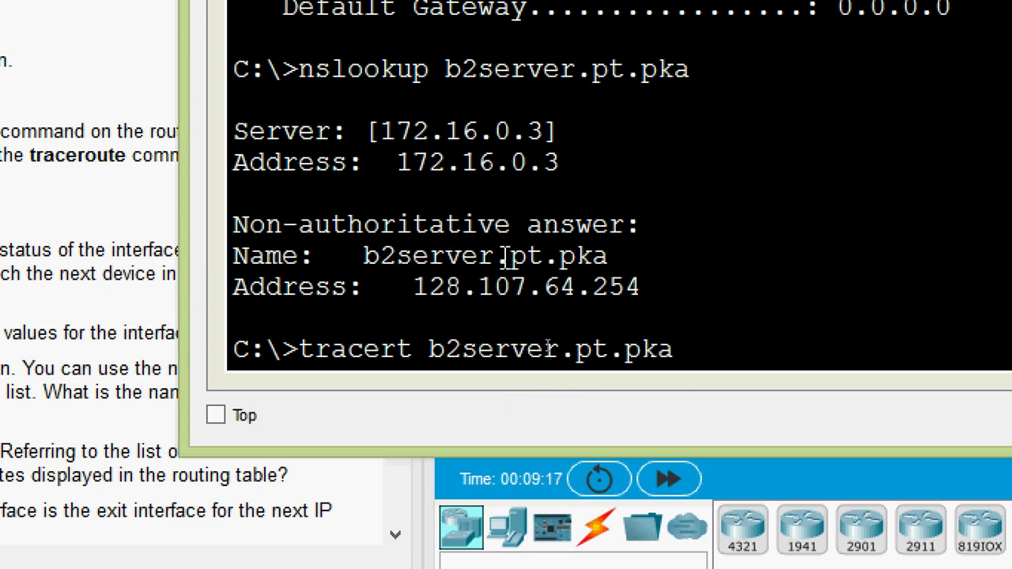
key(Return)
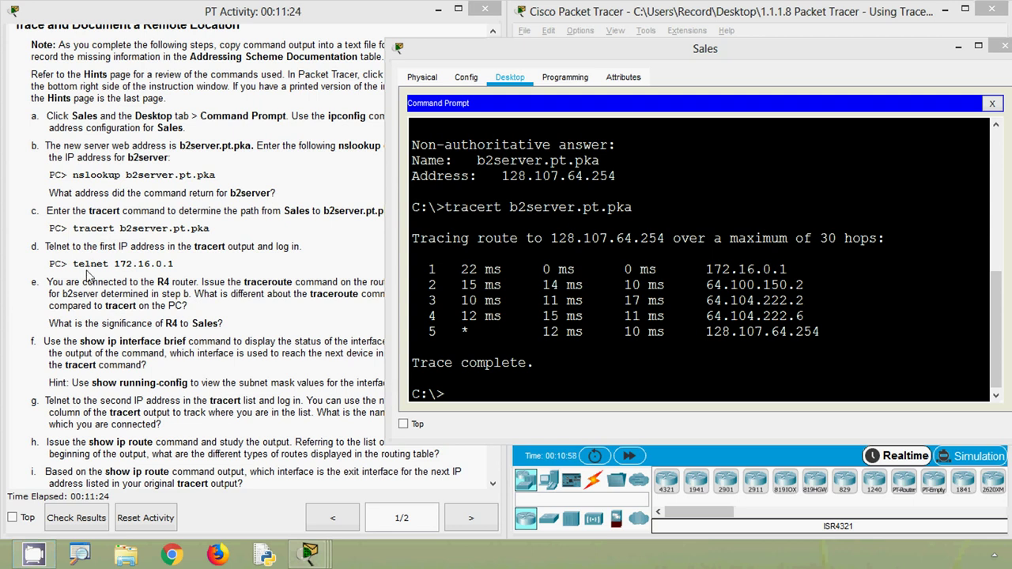
click(88, 275)
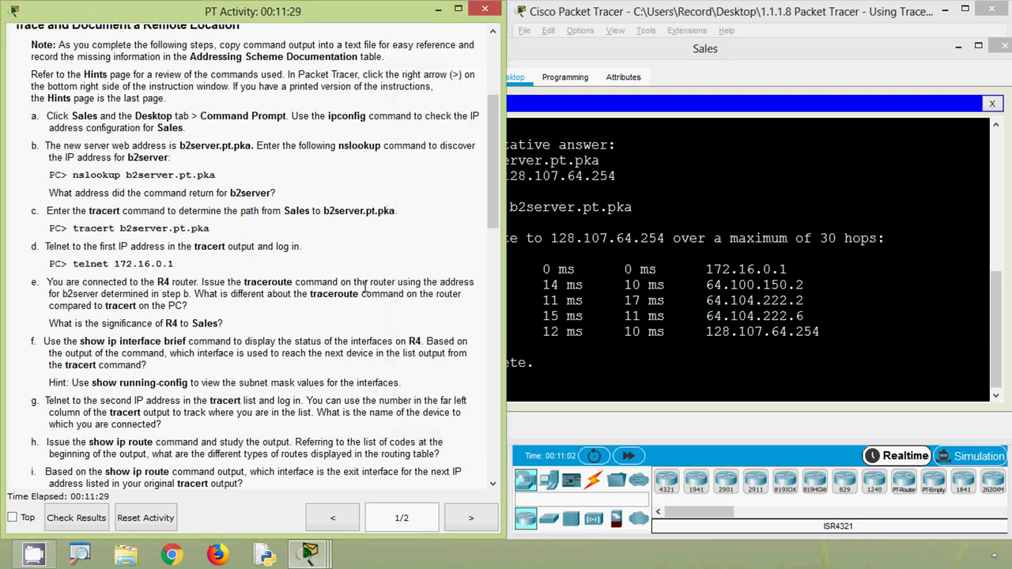
click(599, 308)
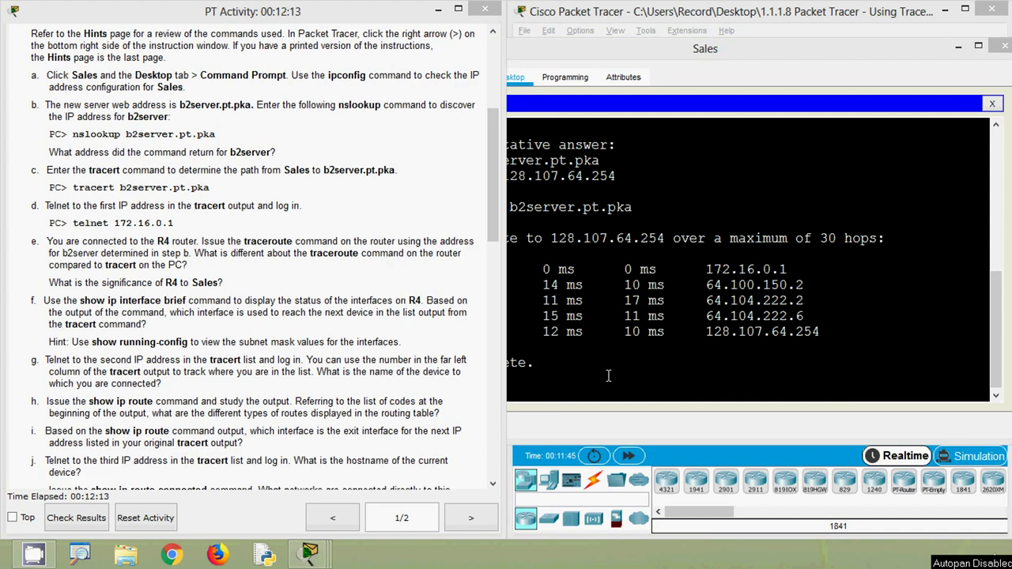
click(512, 389)
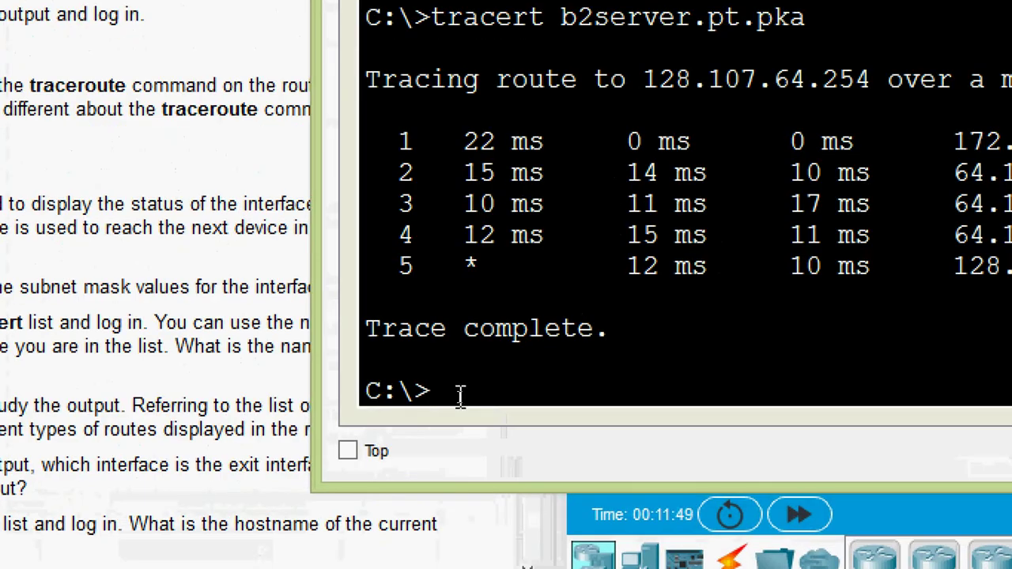
- Telnet from Sales to 172.16.0.1, copying the address from the trace's first hop
text(telnet)
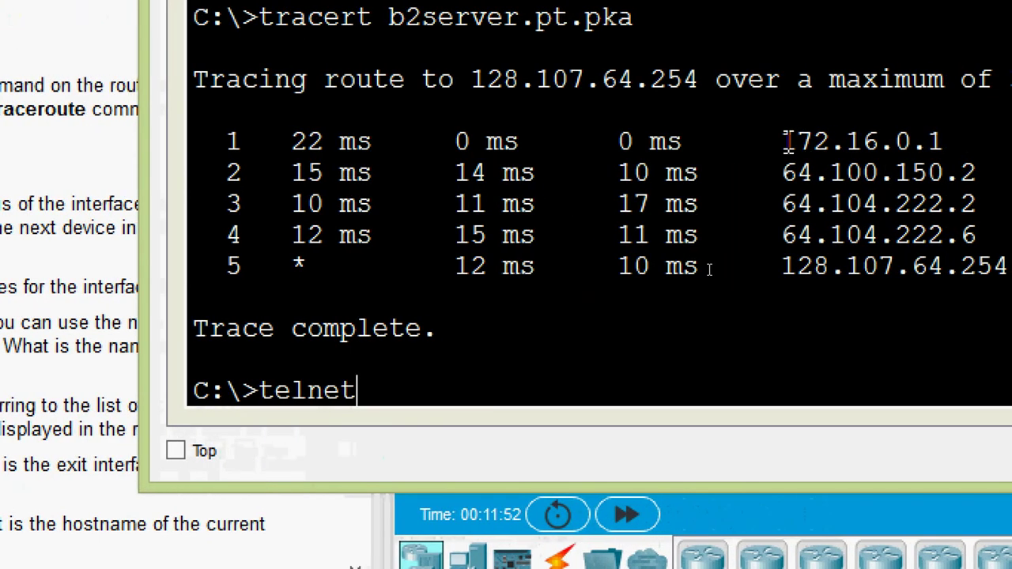
mouse_move(785, 140)
mouse_down()
mouse_move(935, 141)
mouse_move(716, 140)
mouse_up()
click(875, 141)
right_click(741, 149)
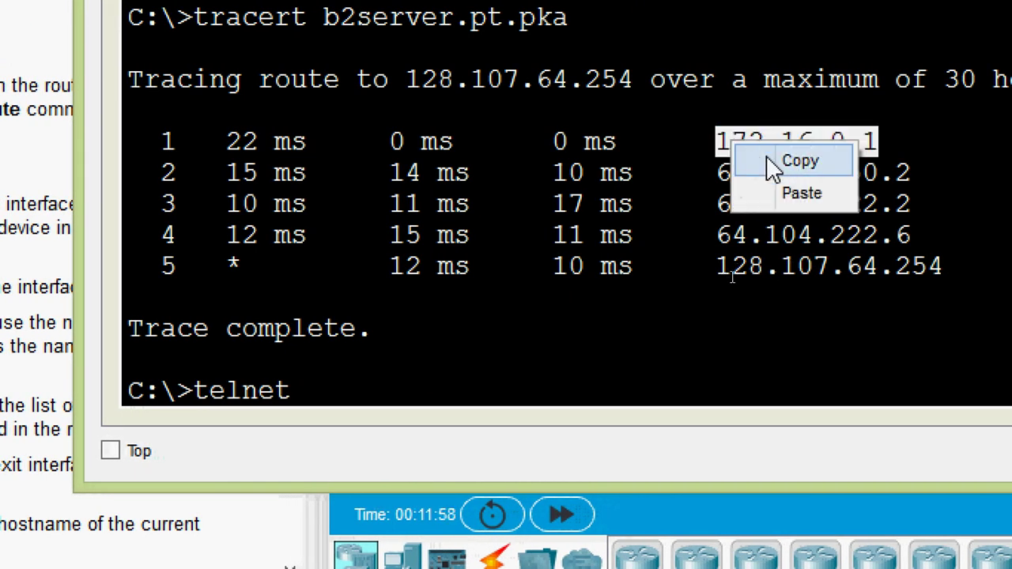
click(770, 165)
click(332, 393)
right_click(334, 386)
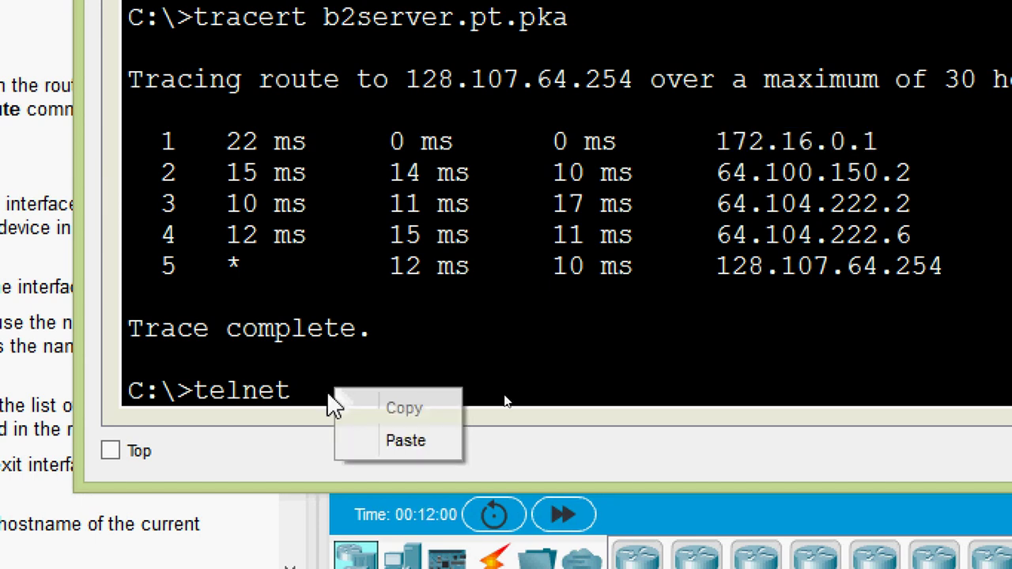
click(327, 391)
right_click(329, 392)
click(361, 445)
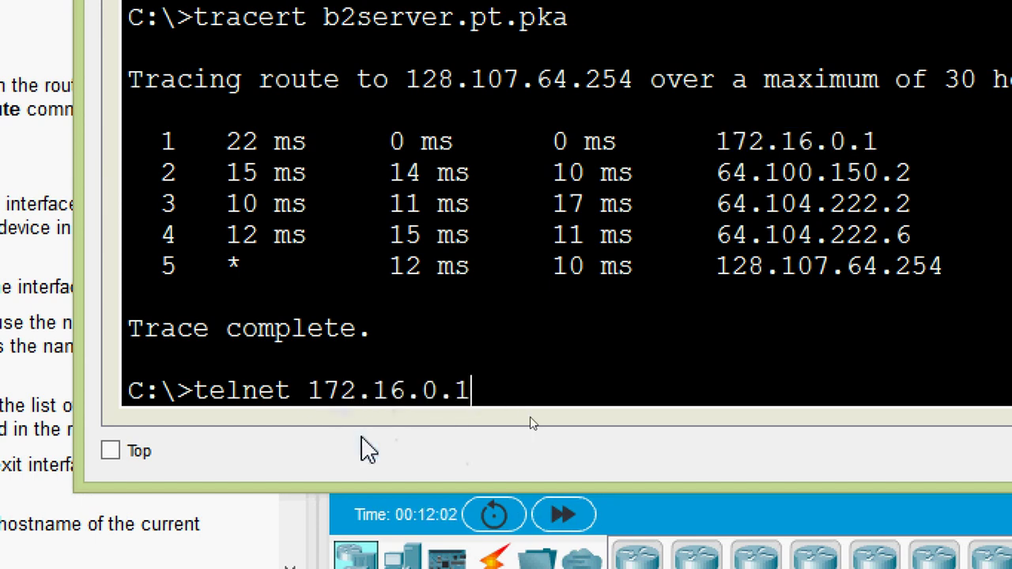
key(Return)
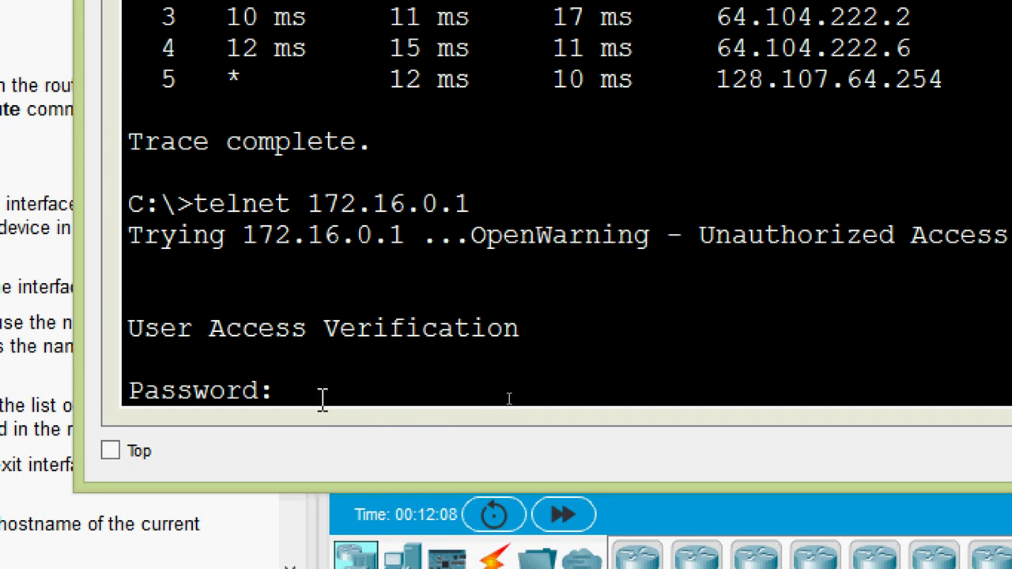
- Submit the R4 login password, then enter enable mode with its password to reach R4#
key(Return)
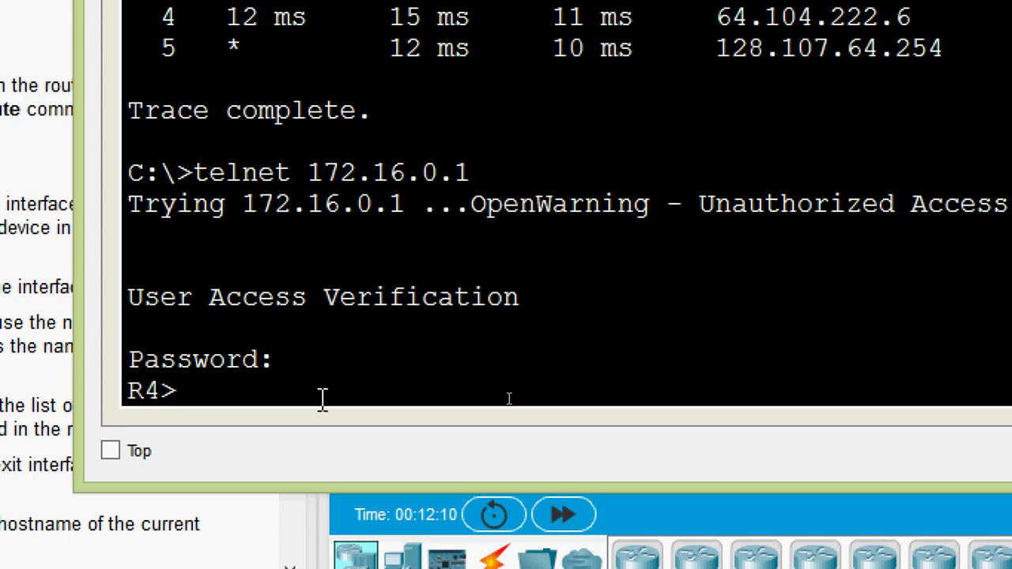
text(ena)
key(Tab)
key(Return)
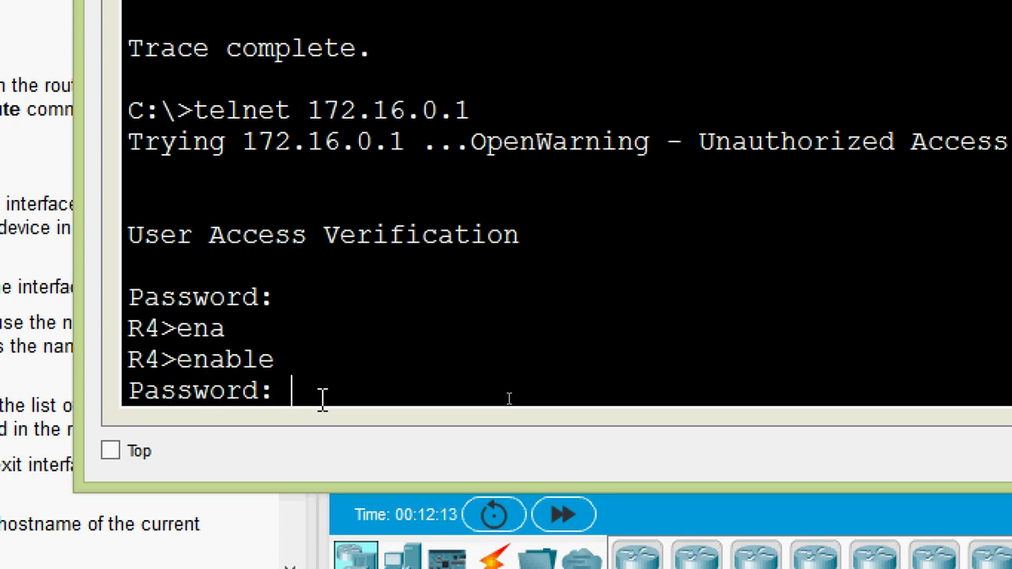
key(Return)
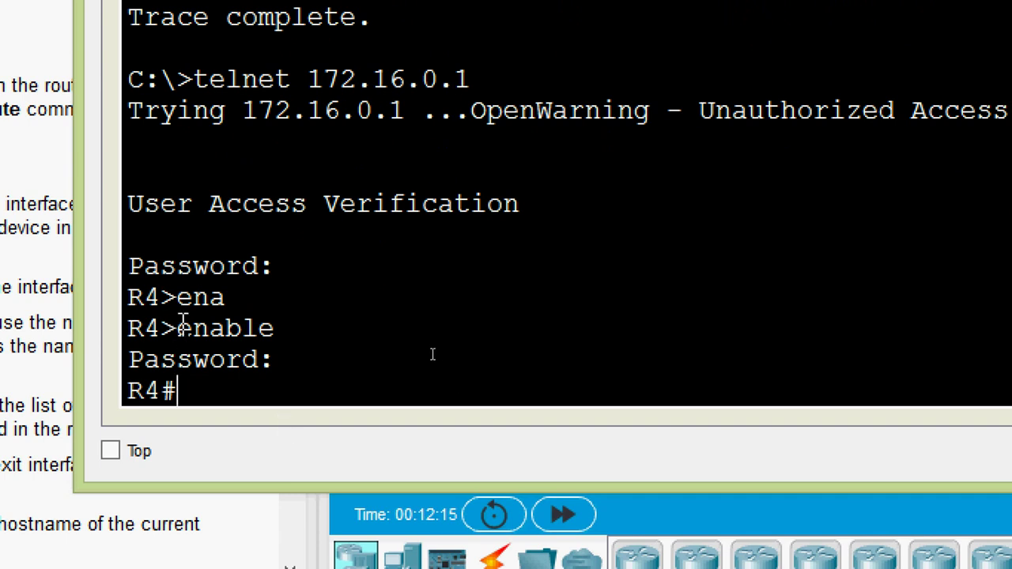
drag(167, 298, 127, 297)
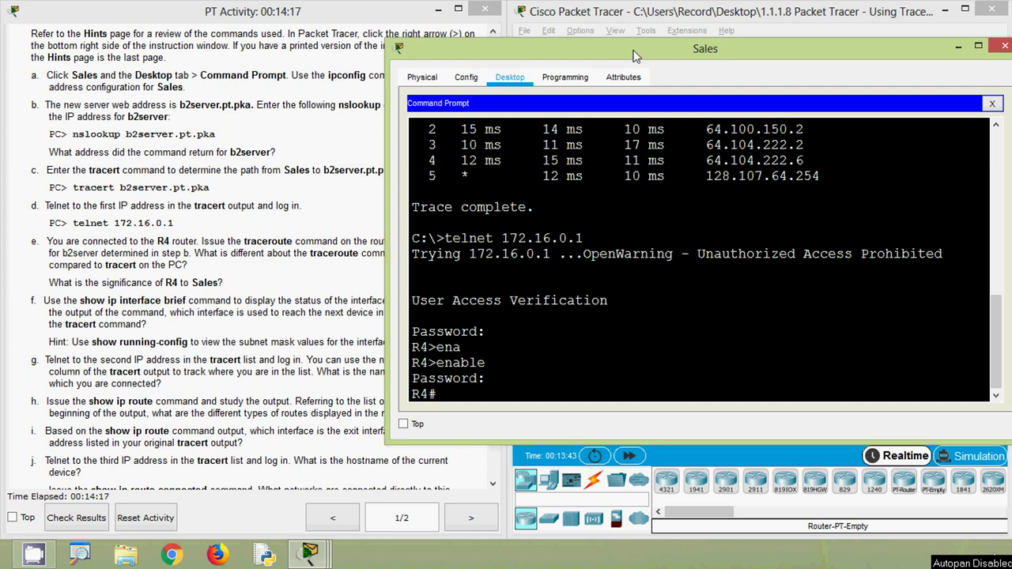
click(653, 14)
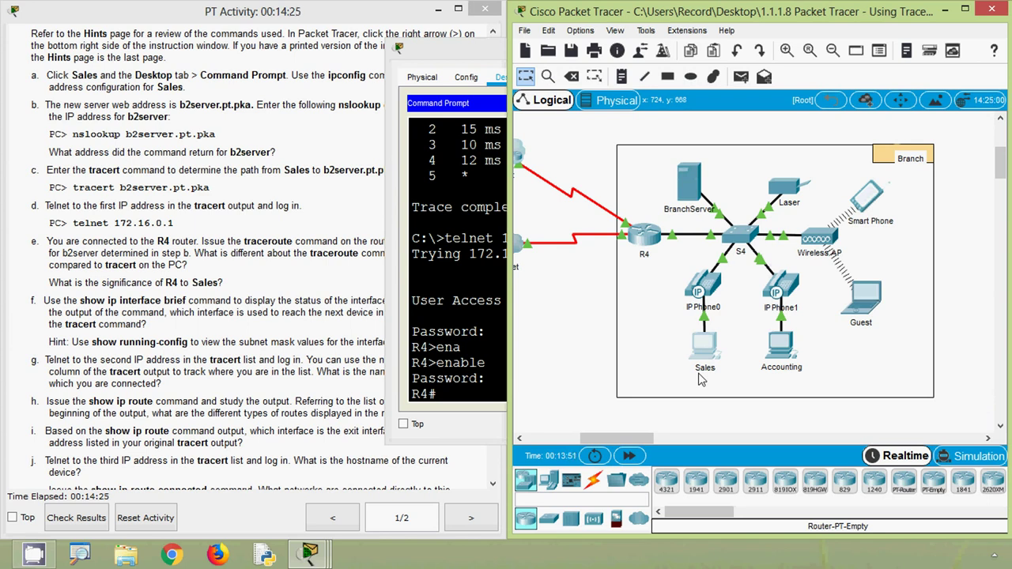
click(702, 348)
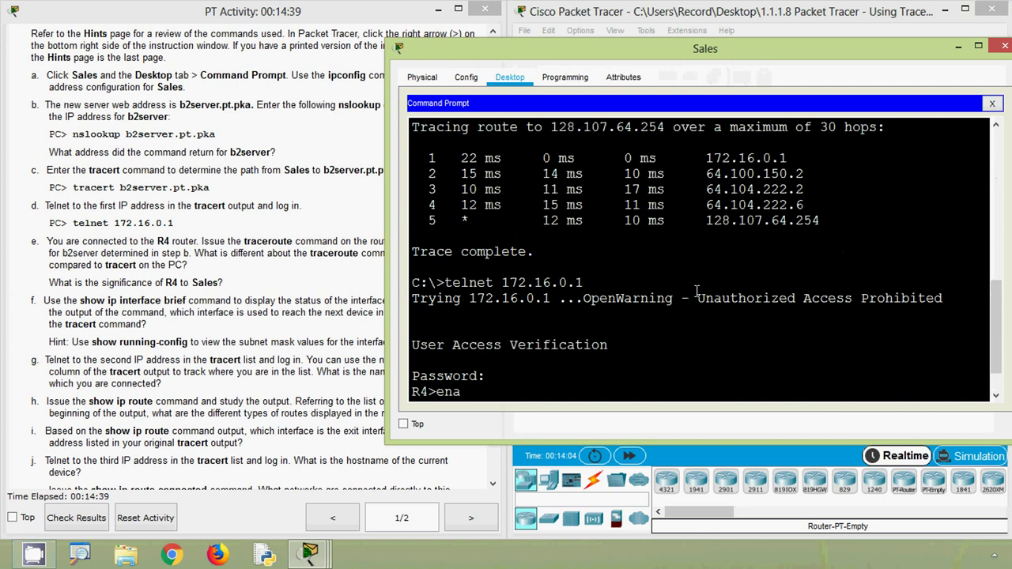
scroll(696, 293, up, 1)
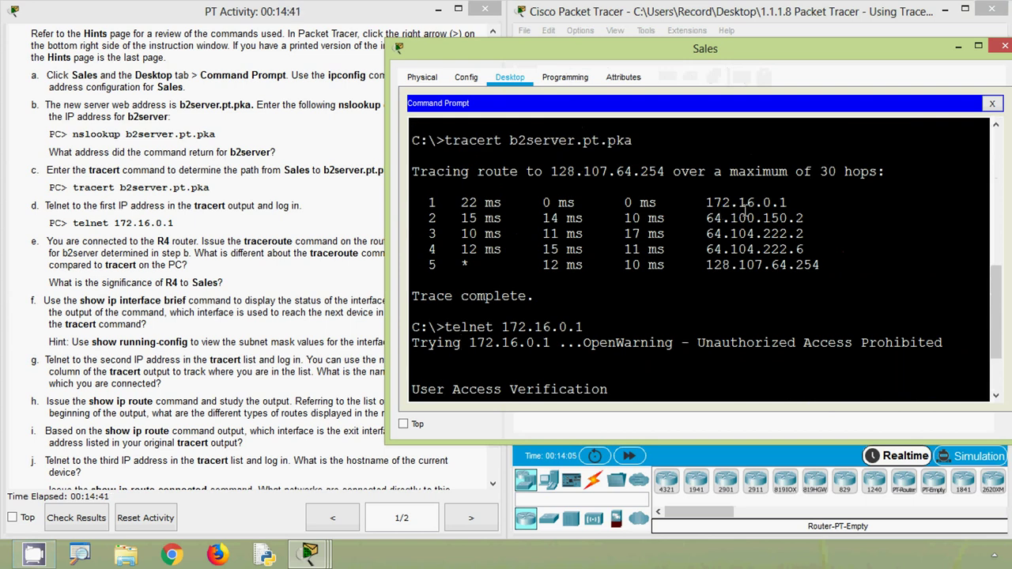
scroll(606, 219, down, 3)
scroll(667, 277, up, 2)
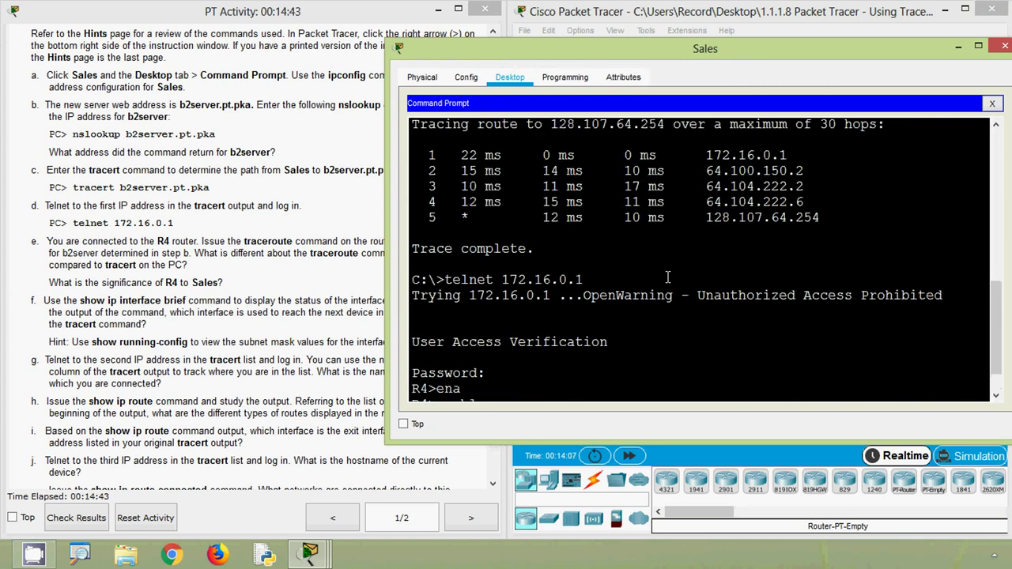
scroll(625, 272, down, 1)
scroll(621, 273, up, 2)
scroll(630, 306, down, 2)
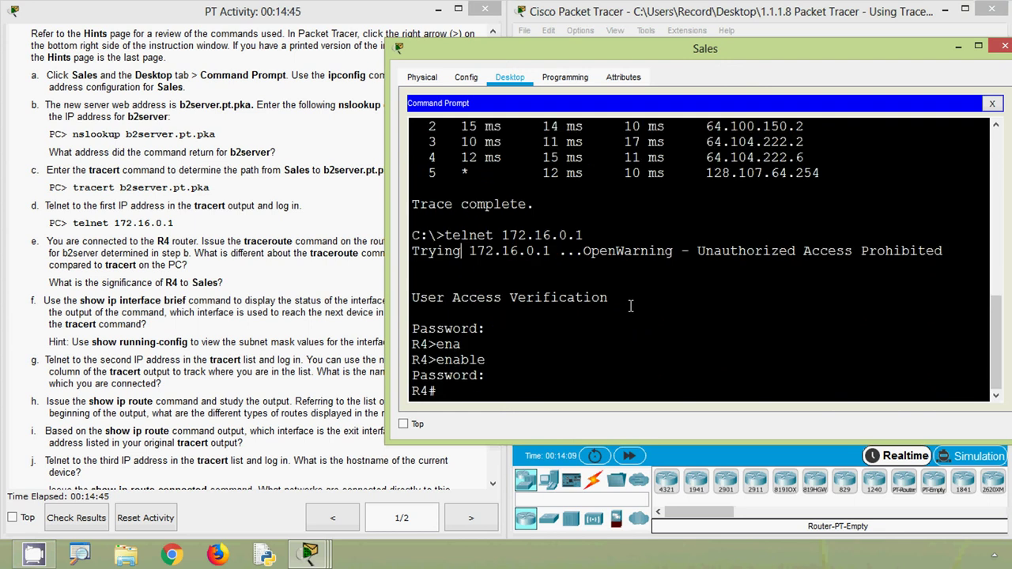
mouse_move(422, 393)
mouse_down()
mouse_move(431, 392)
mouse_move(412, 392)
mouse_up()
- Close the Sales window and show the R4 Gig0/0 to S4 Gig0/1 link labels
click(1004, 46)
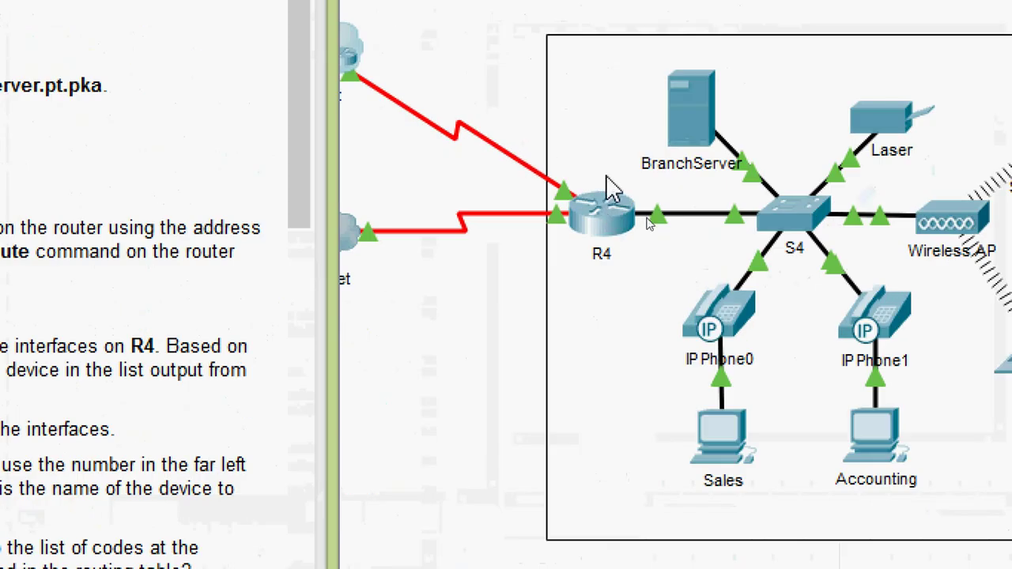
mouse_move(656, 226)
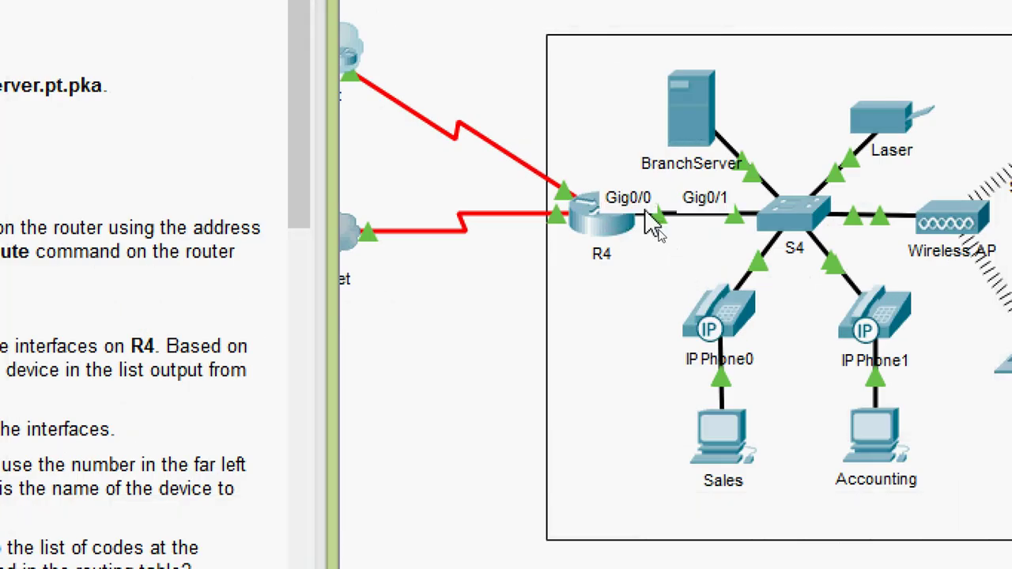
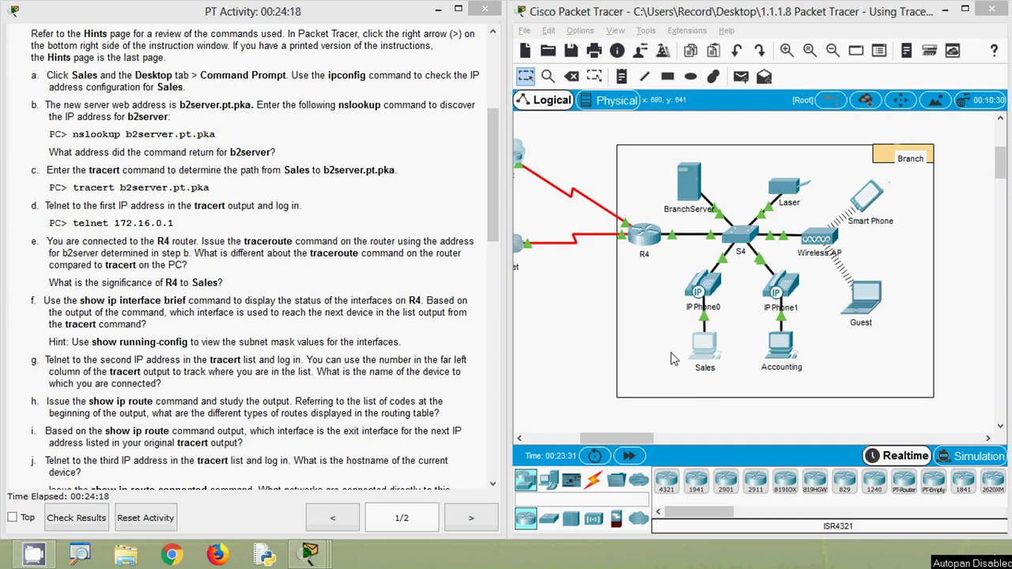
- Copy b2server's address 128.107.64.254 from the Sales PC's nslookup output
click(703, 347)
scroll(621, 335, up, 3)
scroll(621, 336, up, 2)
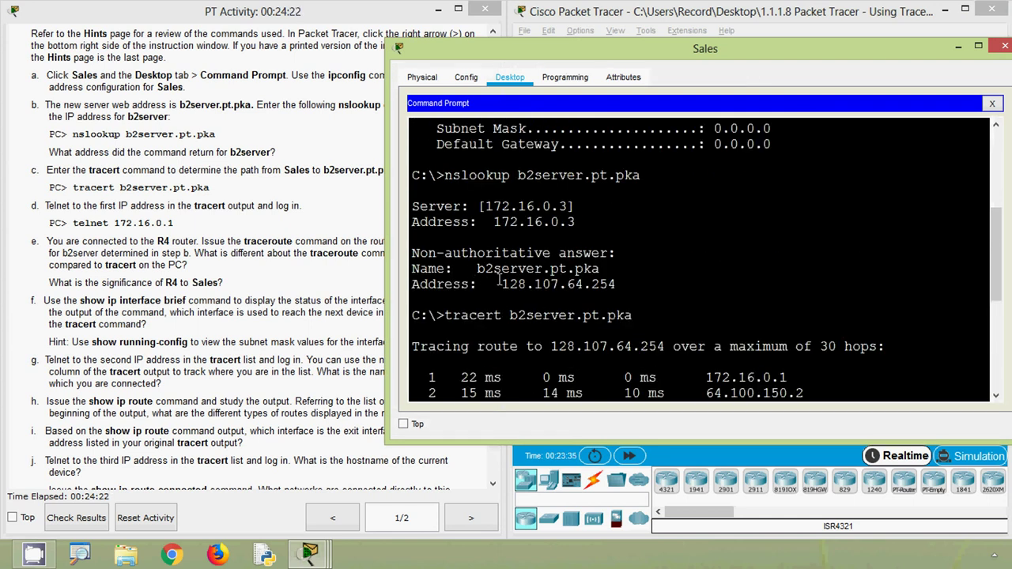
drag(500, 284, 611, 288)
right_click(593, 284)
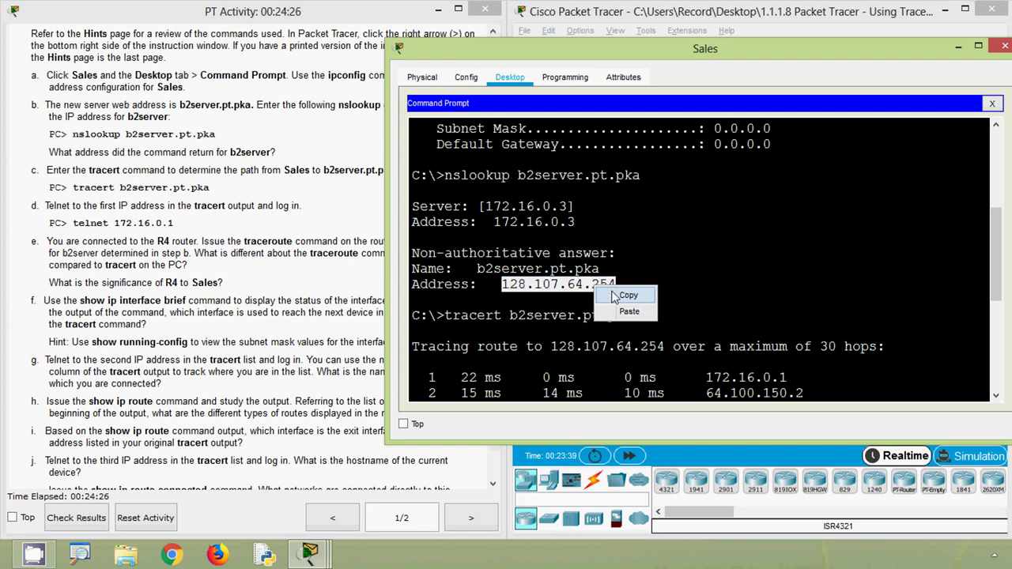
click(629, 296)
- Open R4's CLI and enter privileged mode with enable and its password
click(957, 49)
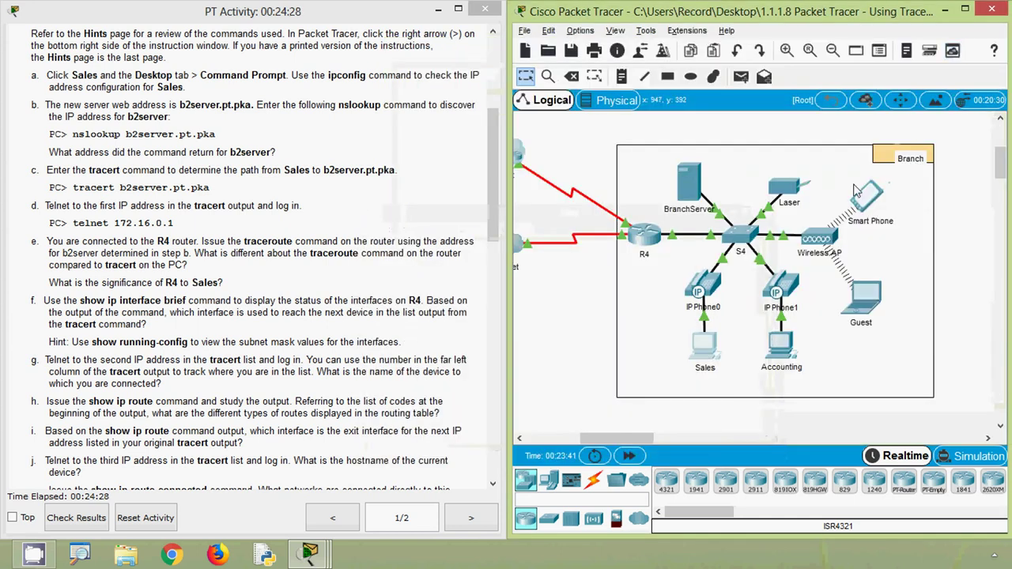
click(649, 233)
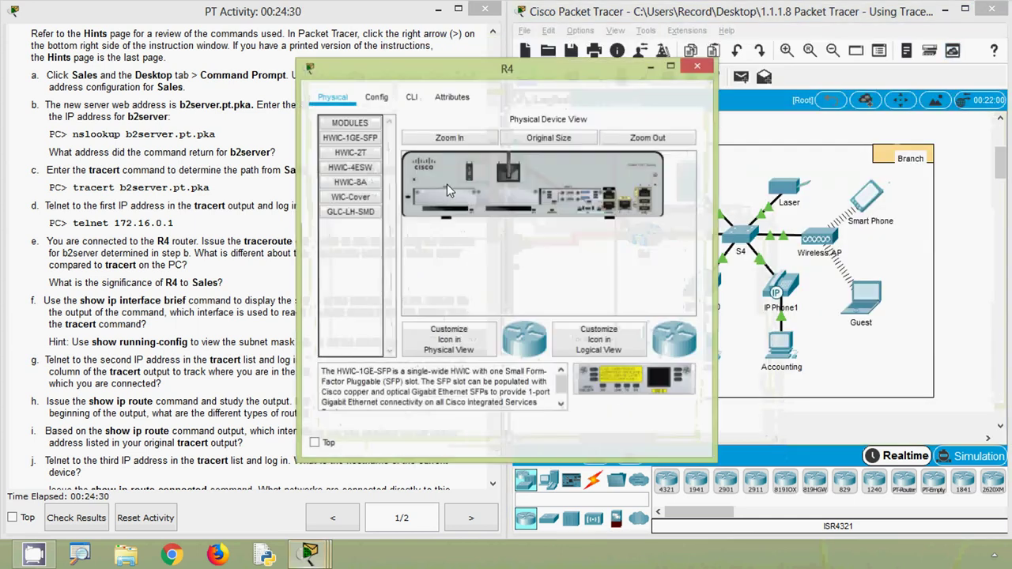
click(411, 97)
key(Return)
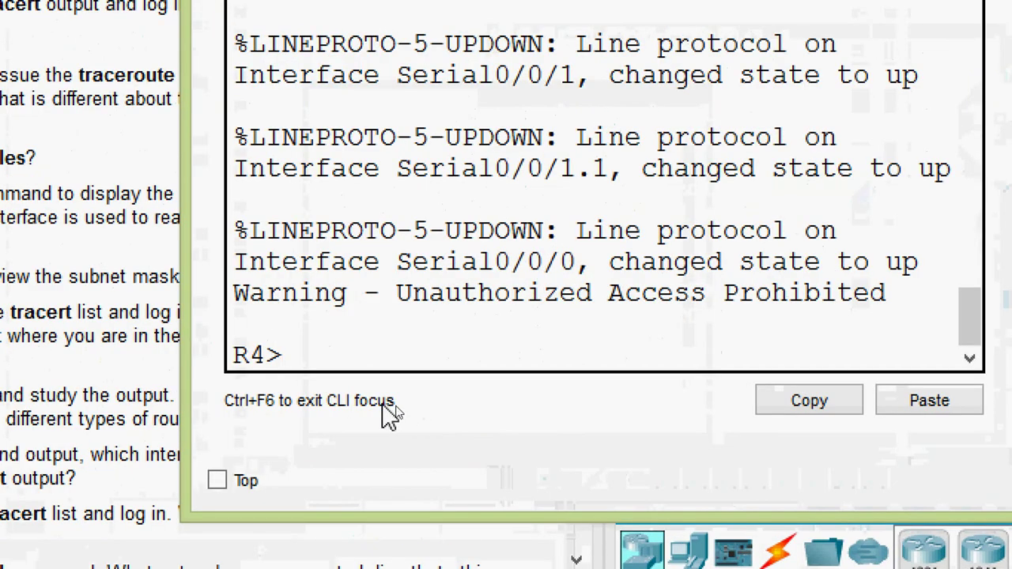
text(ena)
key(Tab)
key(Return)
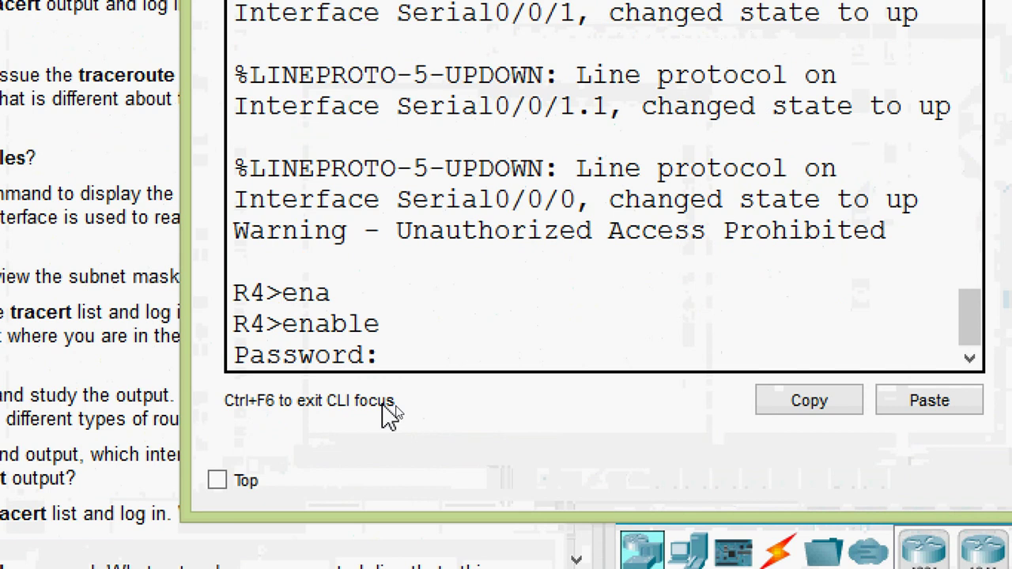
key(Return)
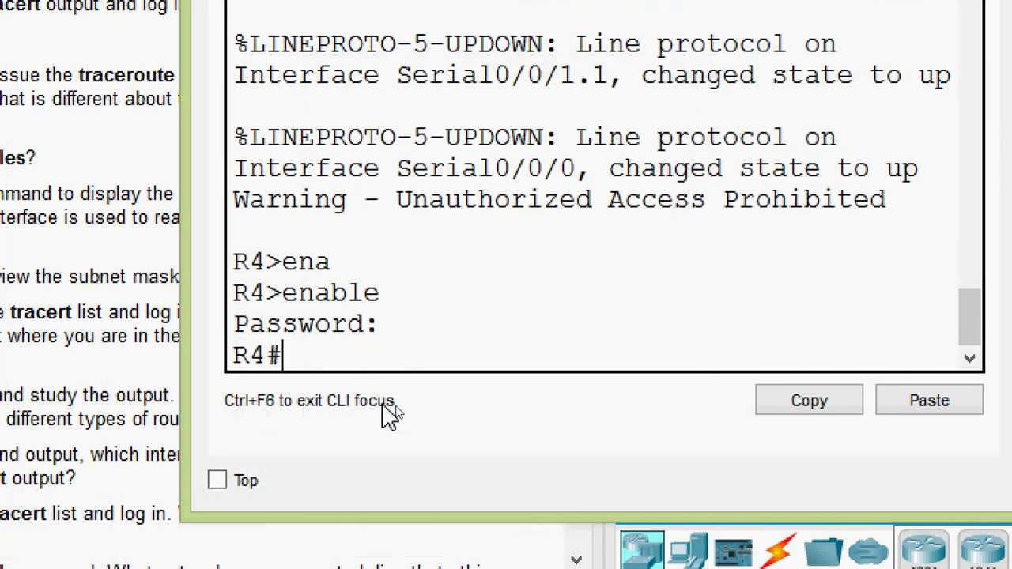
- Run traceroute from R4 to the pasted address 128.107.64.254
text(tr)
key(Tab)
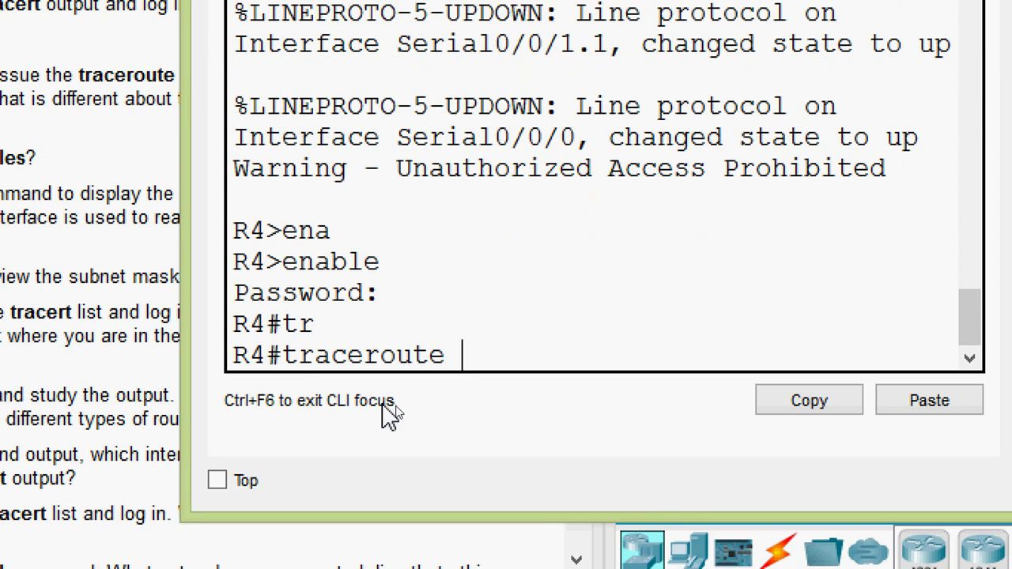
text(?)
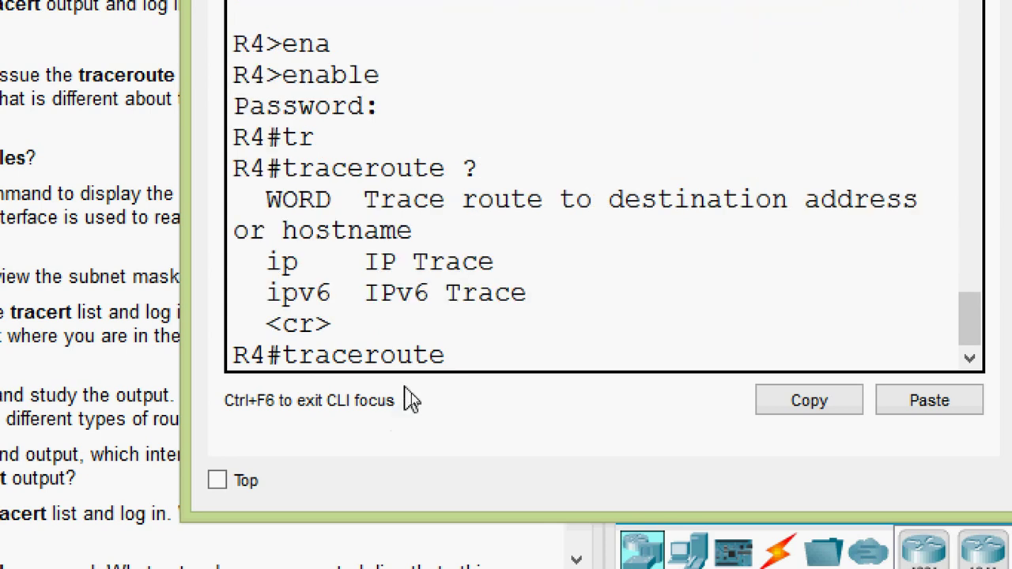
right_click(468, 349)
click(528, 403)
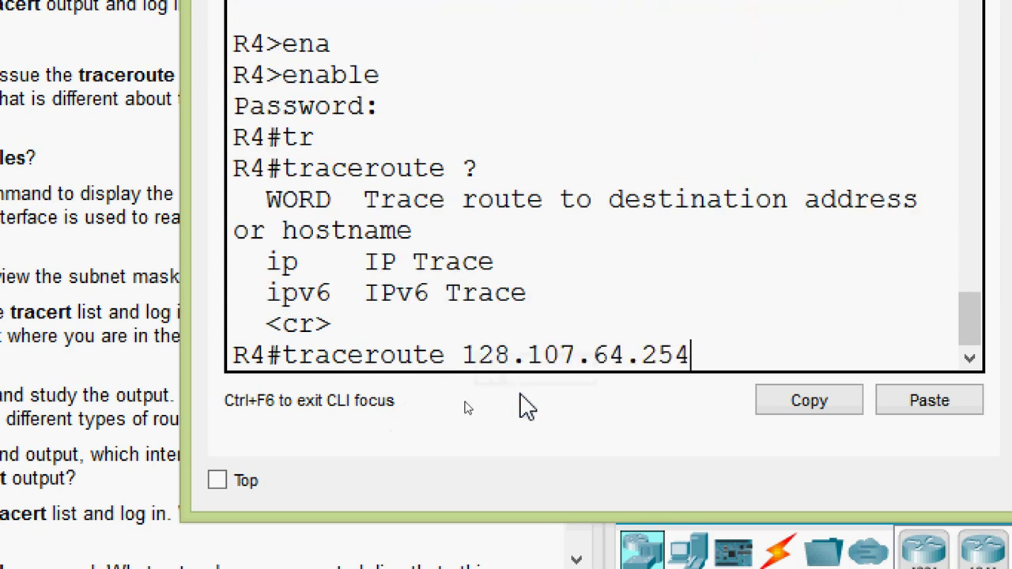
key(Return)
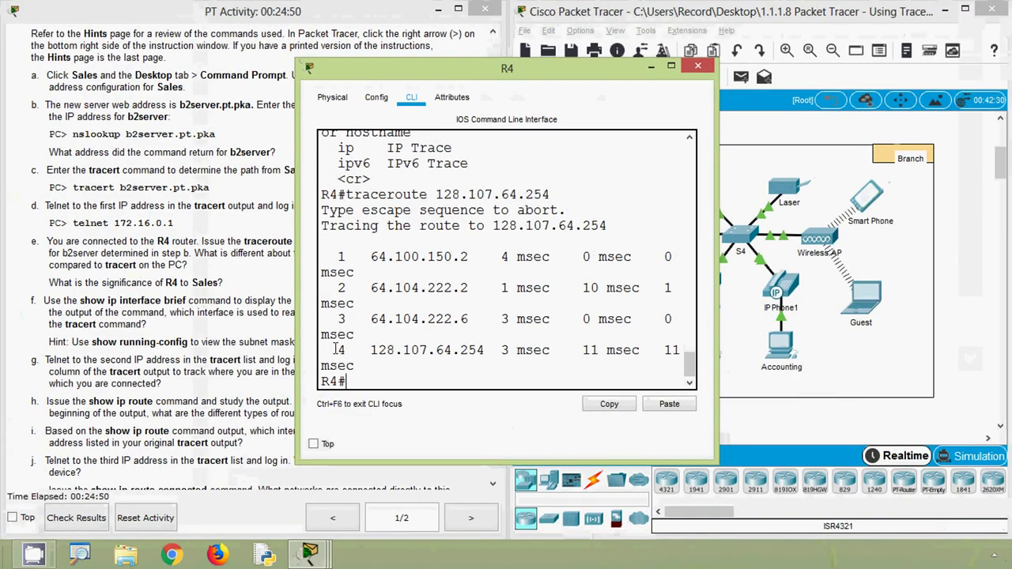
- Resize R4's console window and move it to the screen's left edge
drag(294, 348, 201, 346)
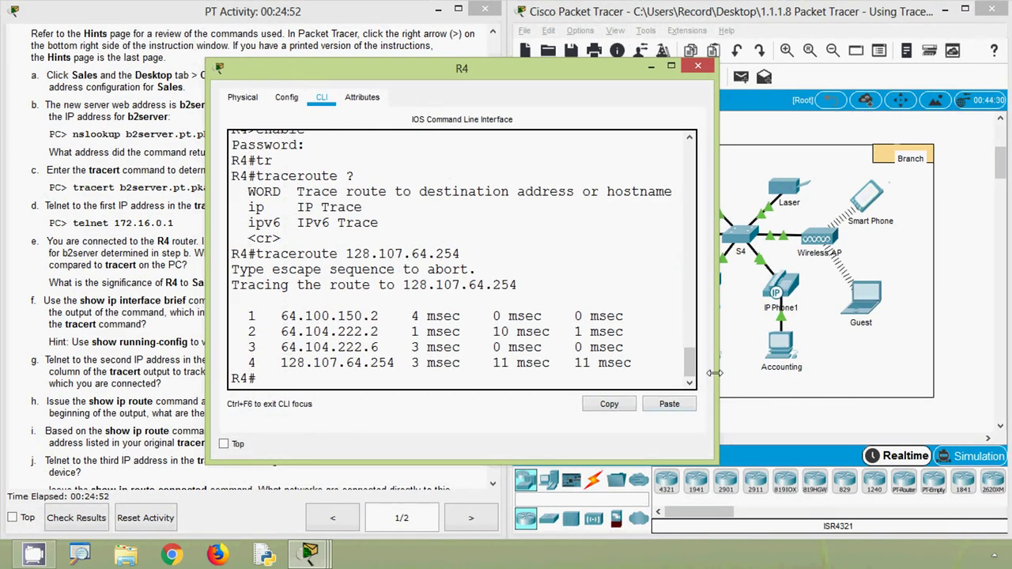
drag(717, 358, 756, 358)
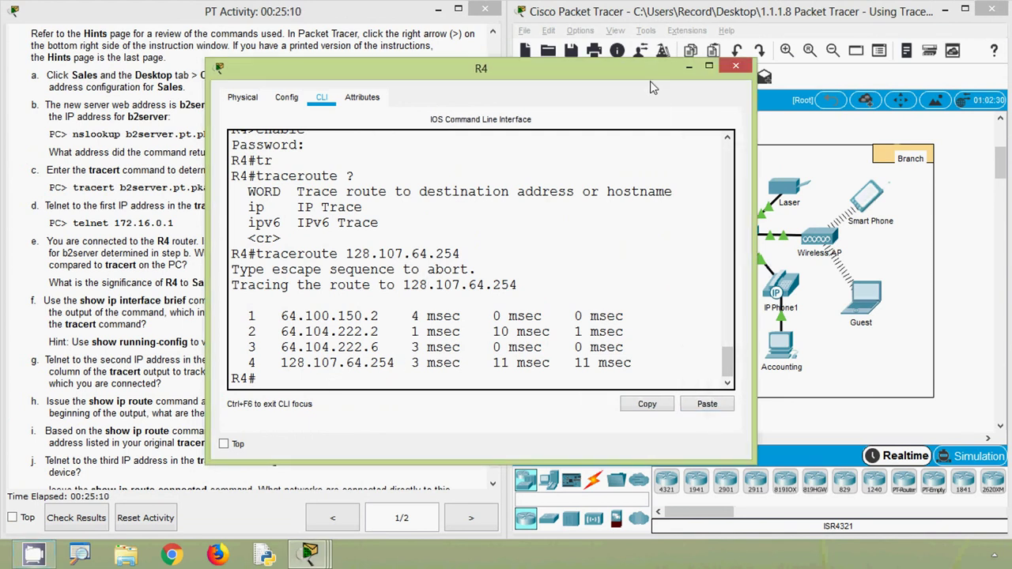
drag(650, 79, 589, 74)
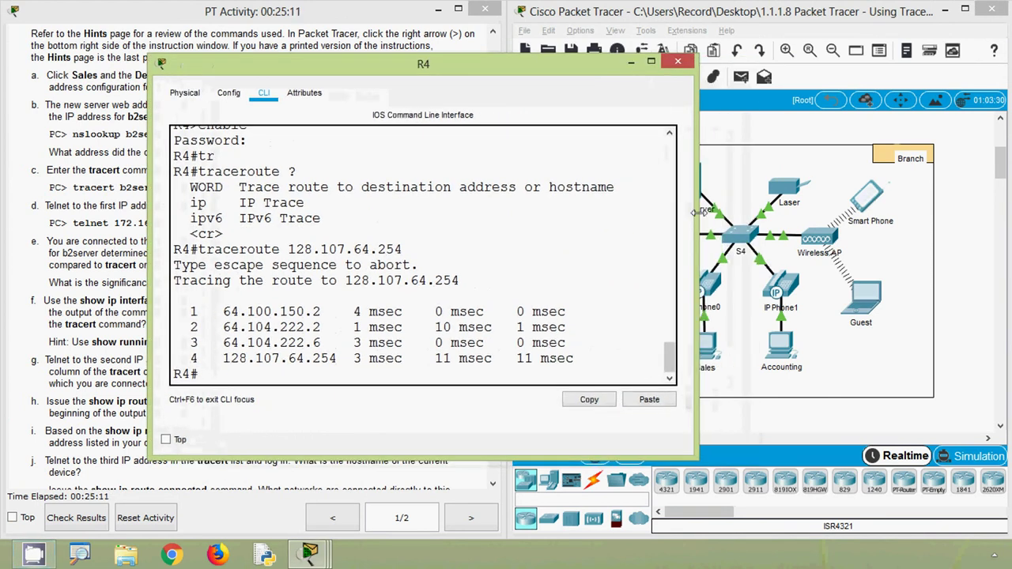
drag(698, 212, 597, 212)
drag(436, 72, 316, 57)
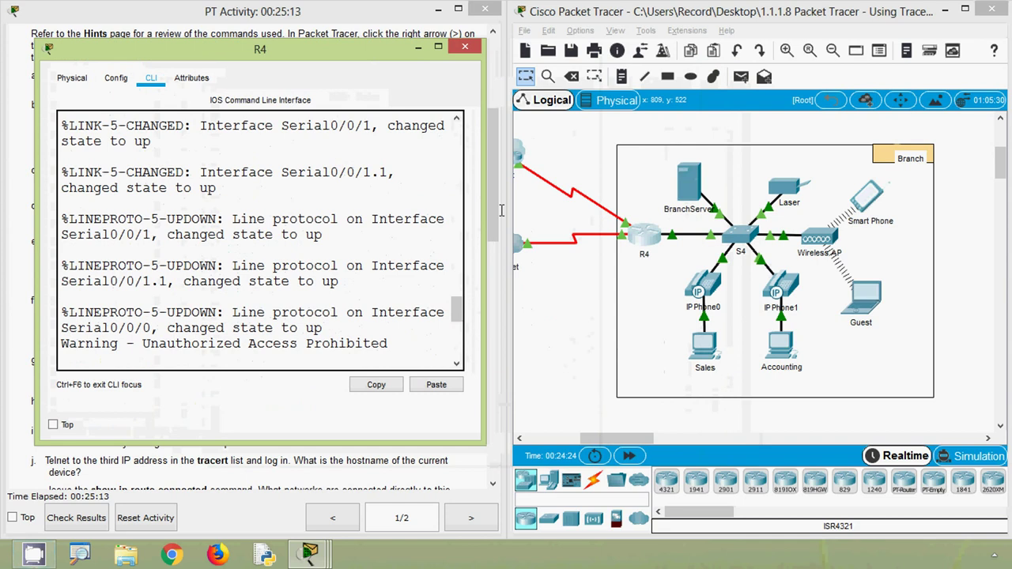
drag(479, 198, 576, 198)
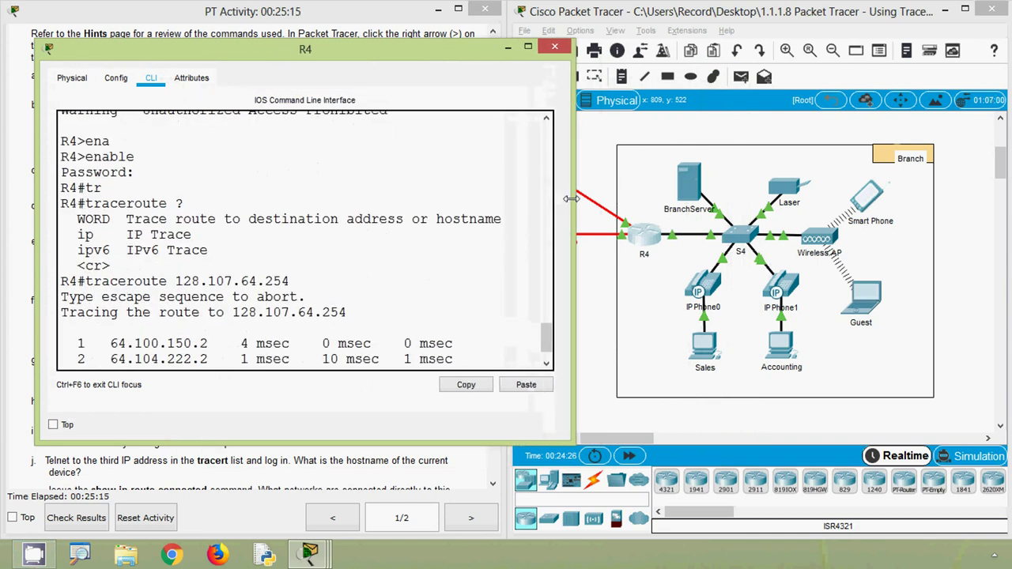
- Reopen the Sales command prompt beside R4 and highlight the traceroute hop lines in both
click(710, 360)
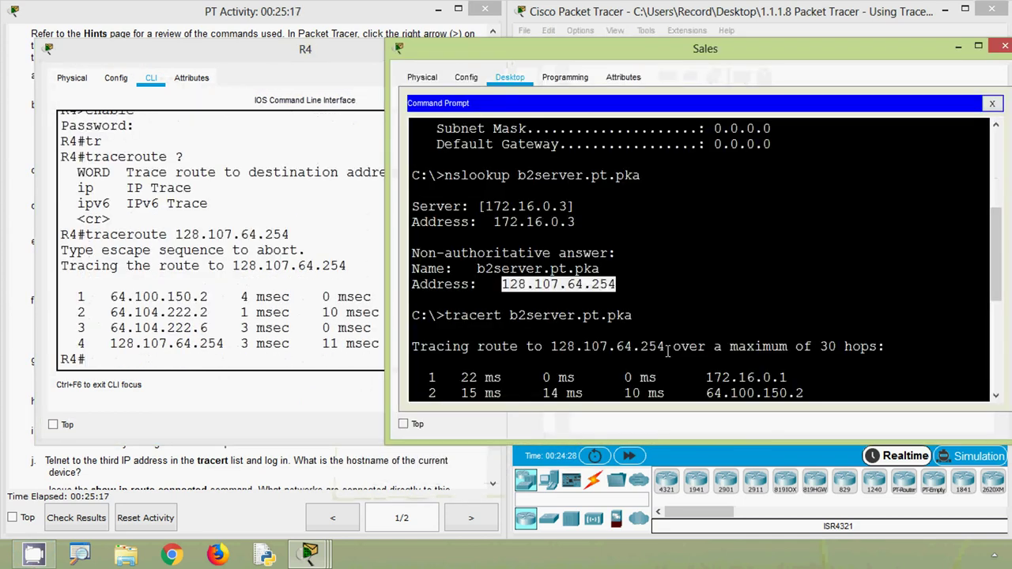
drag(390, 216, 508, 230)
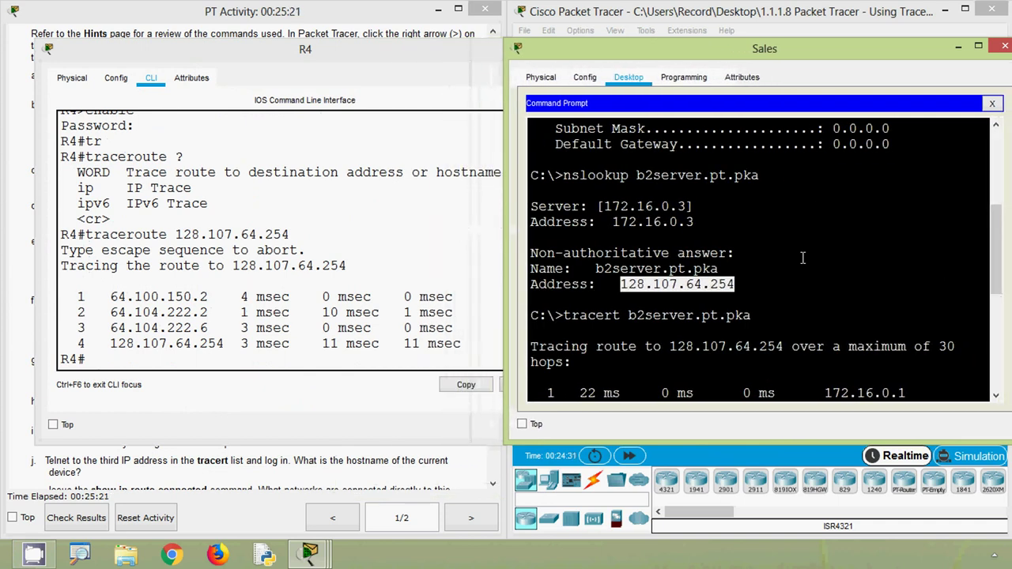
scroll(803, 257, down, 4)
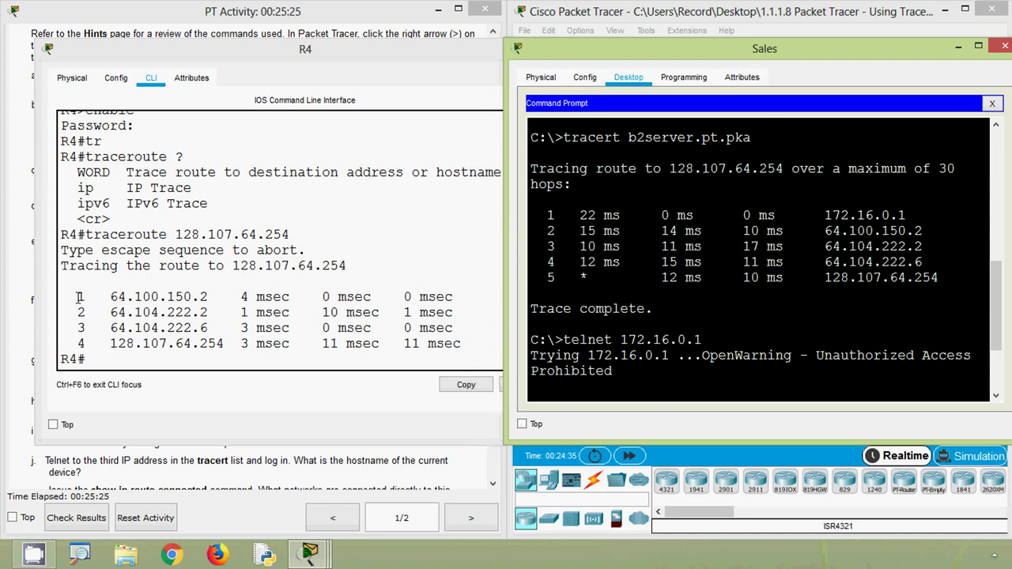
drag(71, 296, 472, 342)
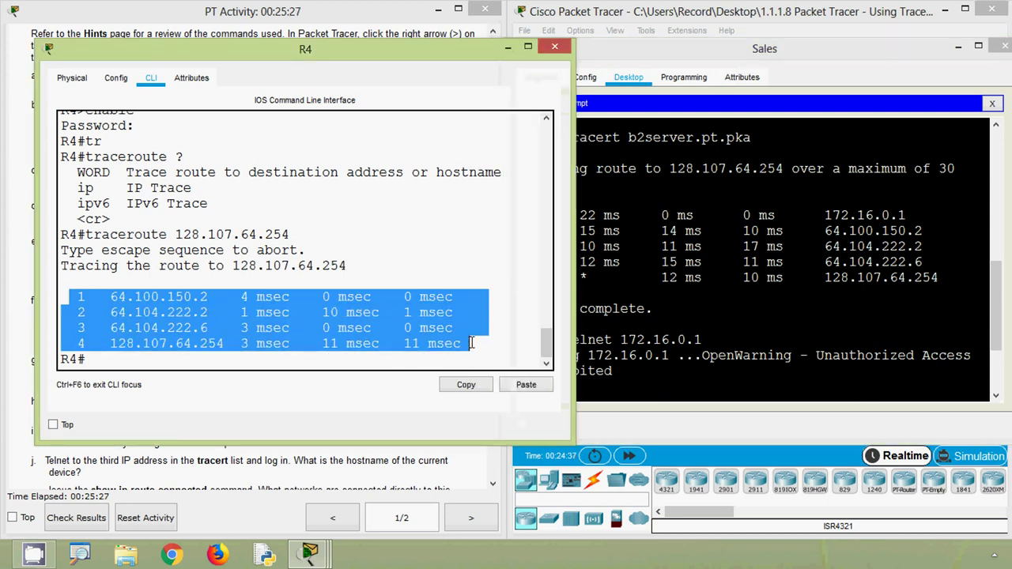
click(830, 254)
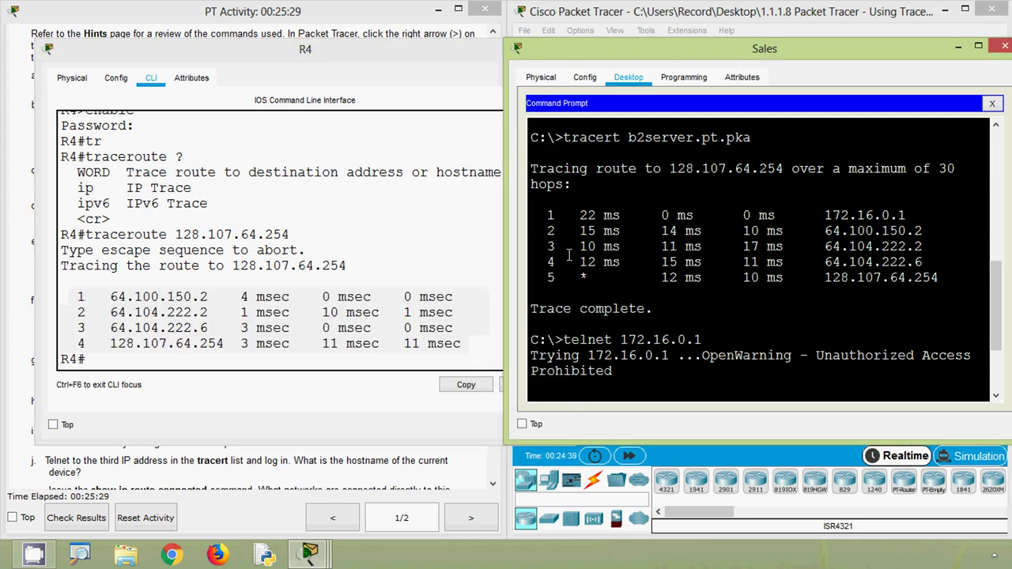
drag(548, 214, 959, 281)
click(971, 285)
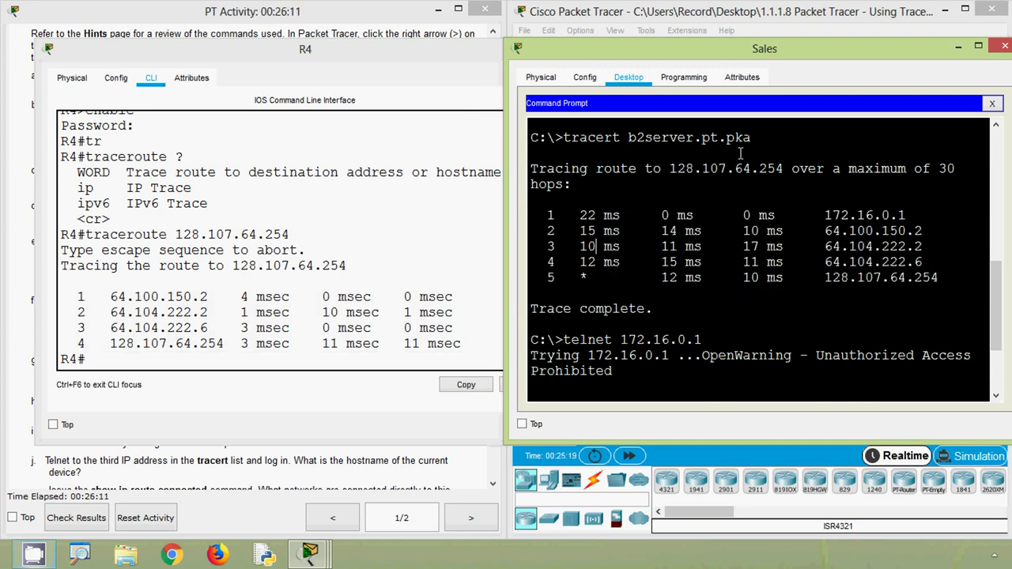
drag(909, 215, 549, 215)
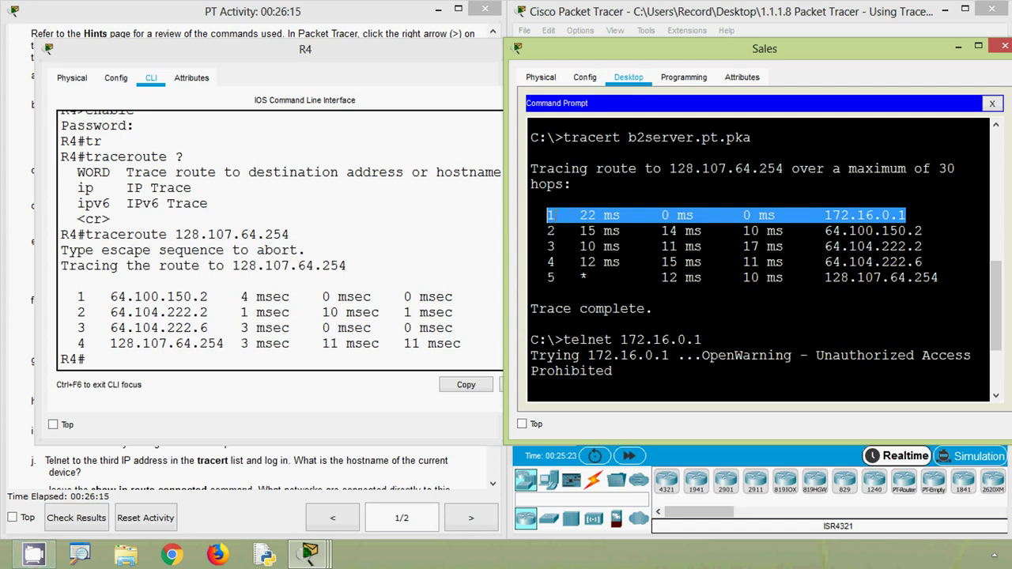
- Highlight Sales' first-hop address 172.16.0.1, then close the Sales PC window
click(314, 229)
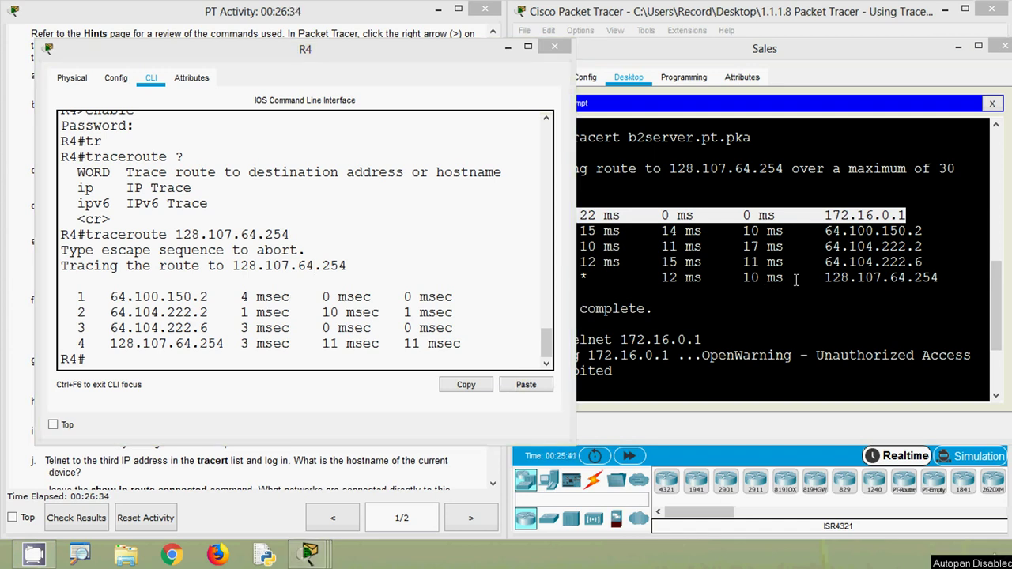
click(796, 278)
drag(823, 215, 914, 215)
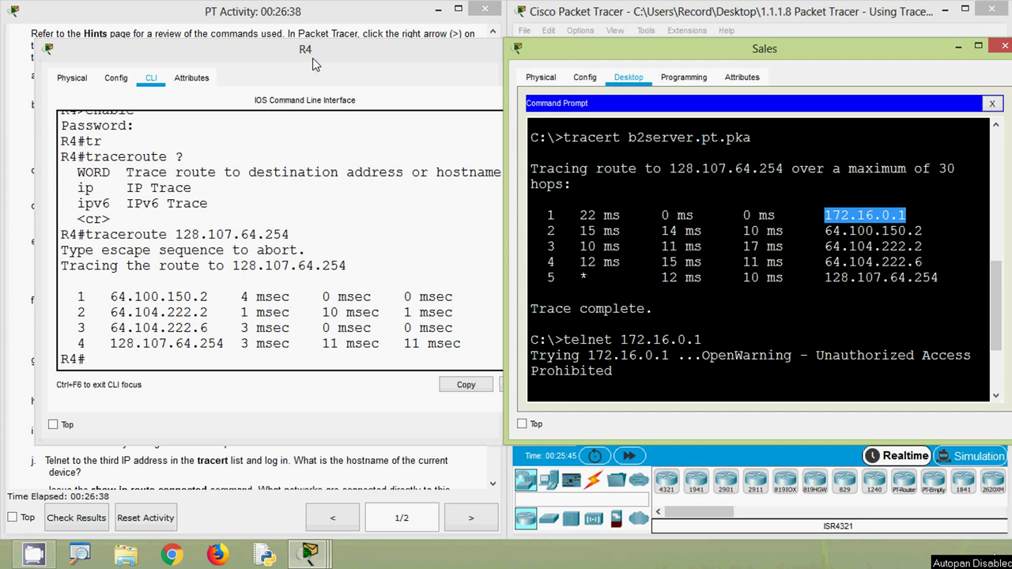
click(958, 46)
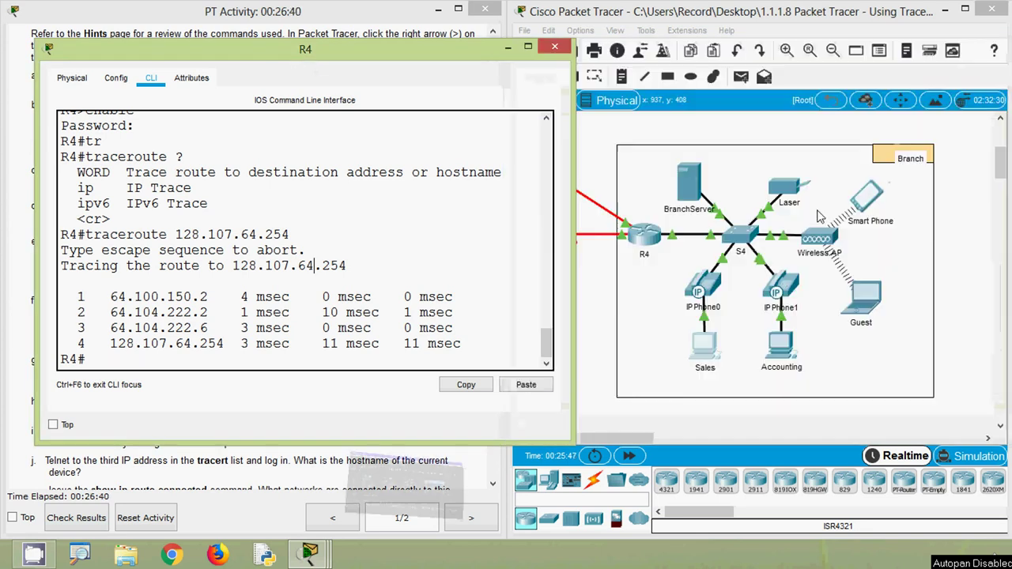
click(613, 187)
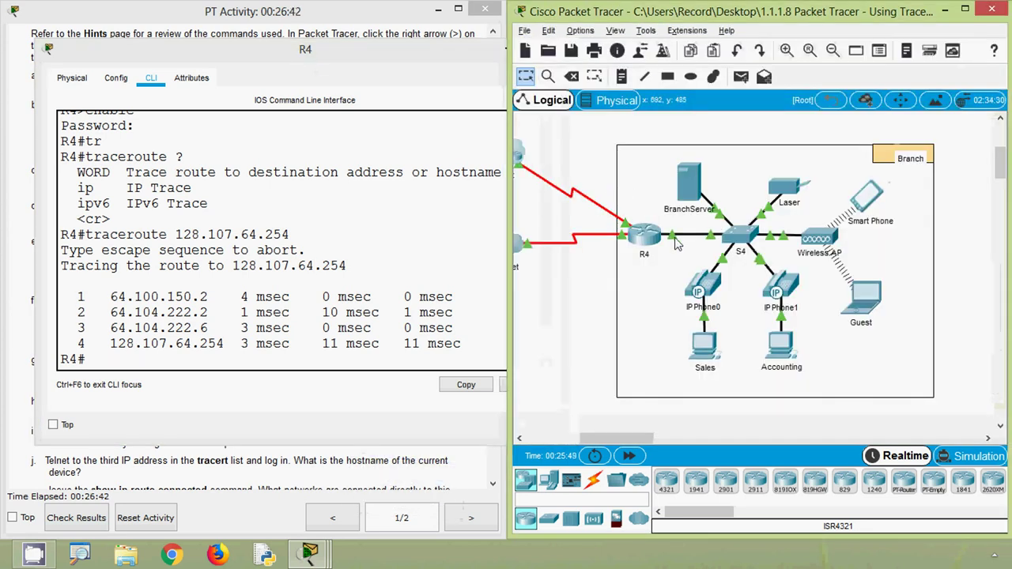
- Show the PT Activity instructions at step f (show ip interface brief on R4) beside the Branch topology
mouse_move(676, 245)
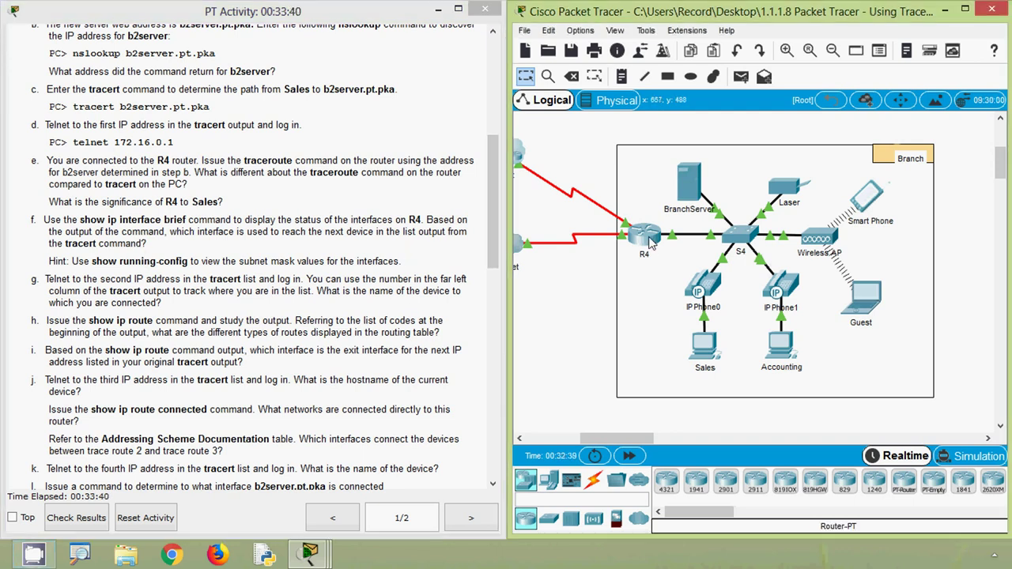
- Run show ip interface brief in R4's console
click(647, 237)
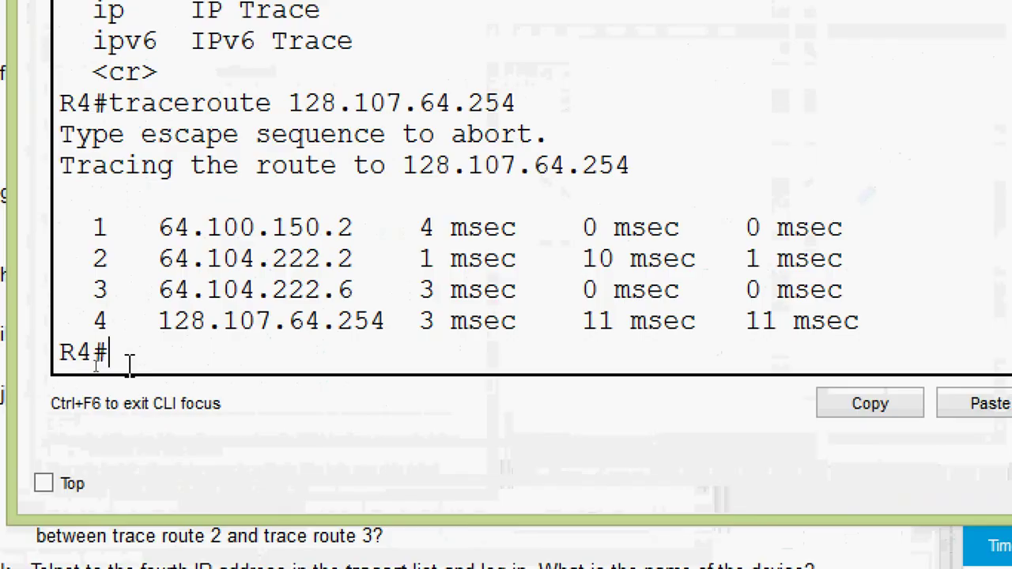
text(sho)
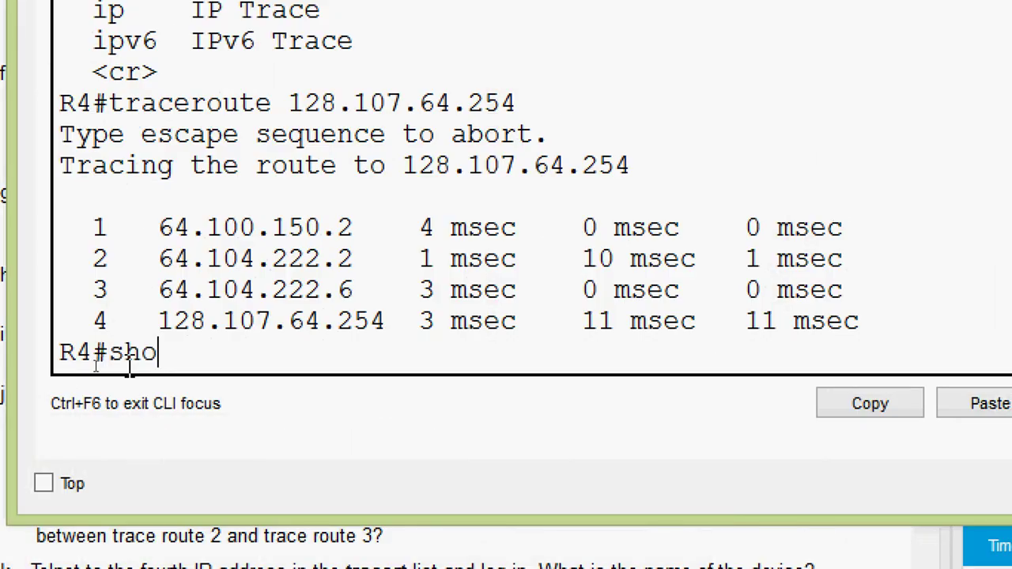
key(Tab)
text(ip inte)
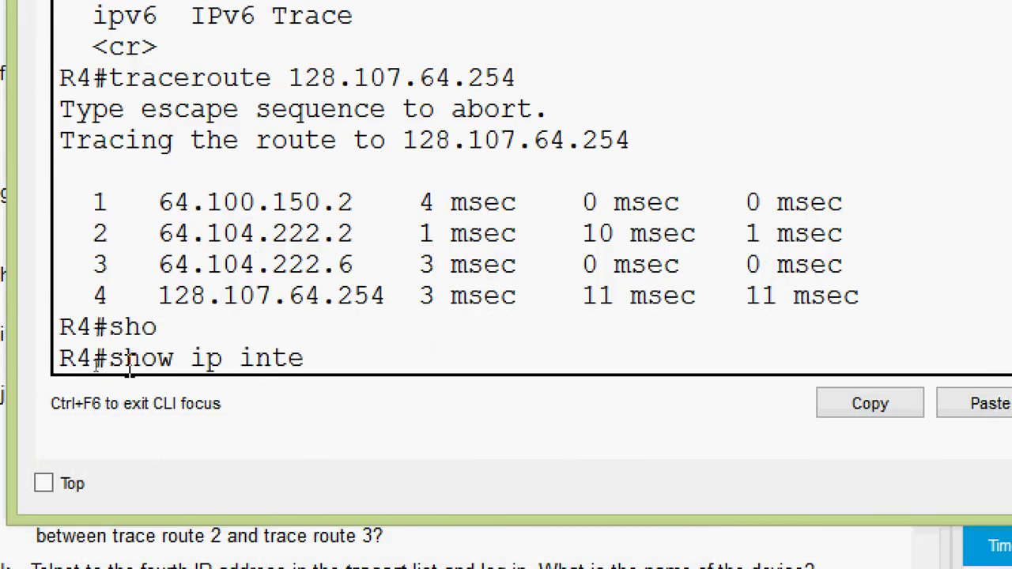
text(rface)
key(Tab)
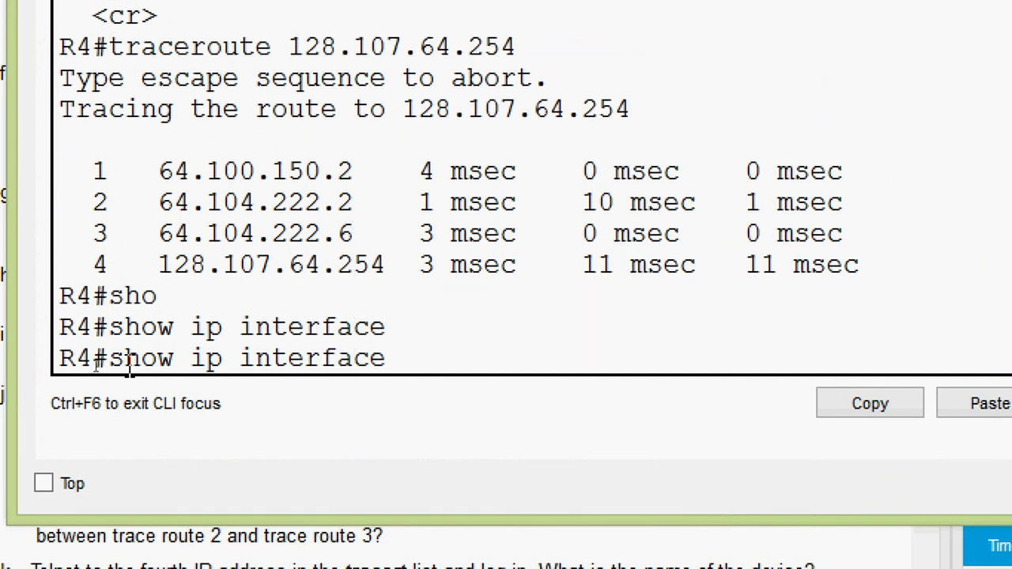
text(br)
key(Tab)
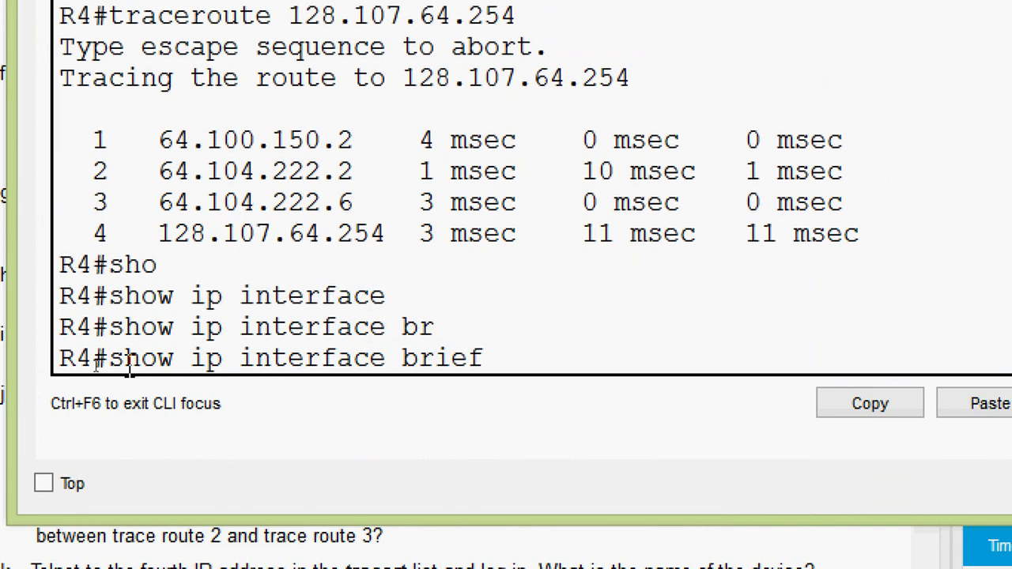
key(Return)
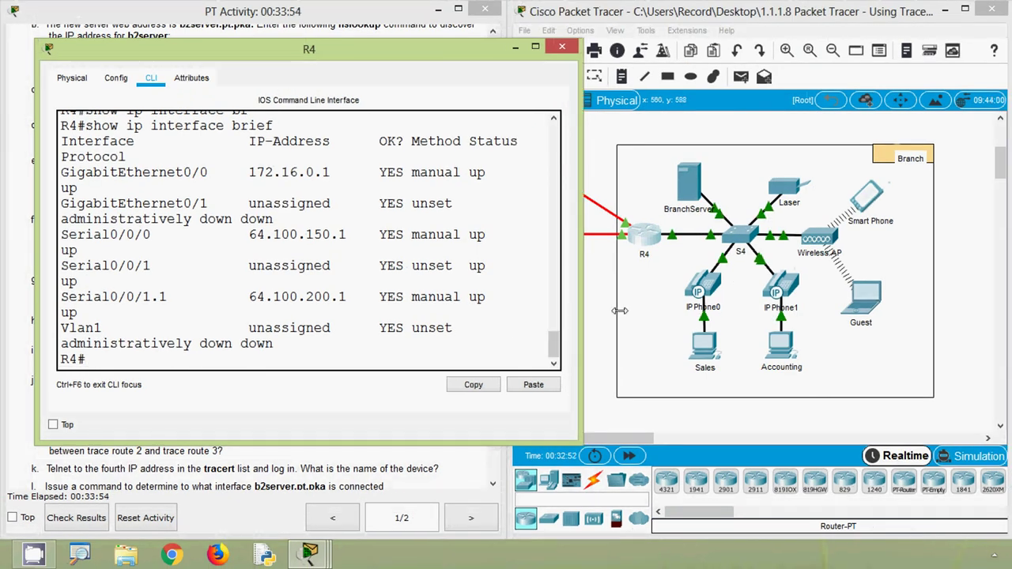
- Widen the console and match first hop 64.100.150.2 against Serial0/0/0 at 64.100.150.1
drag(619, 310, 836, 311)
scroll(282, 294, up, 1)
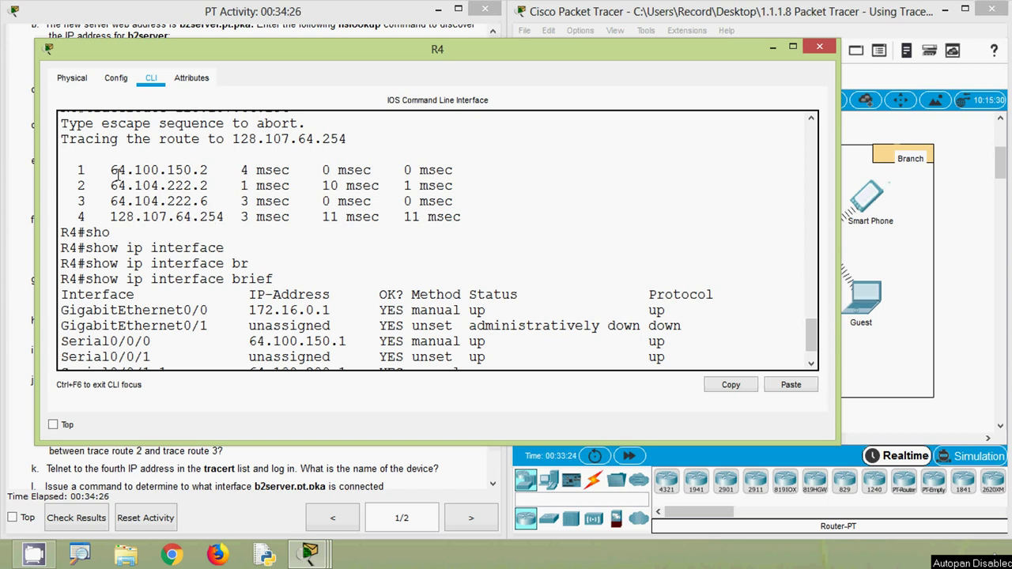
drag(110, 169, 209, 170)
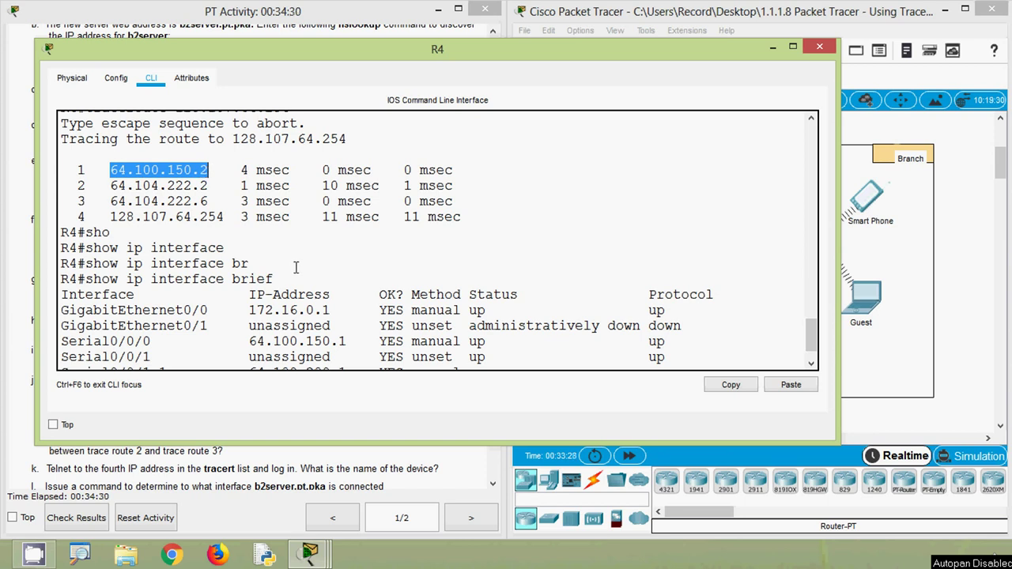
scroll(296, 268, down, 1)
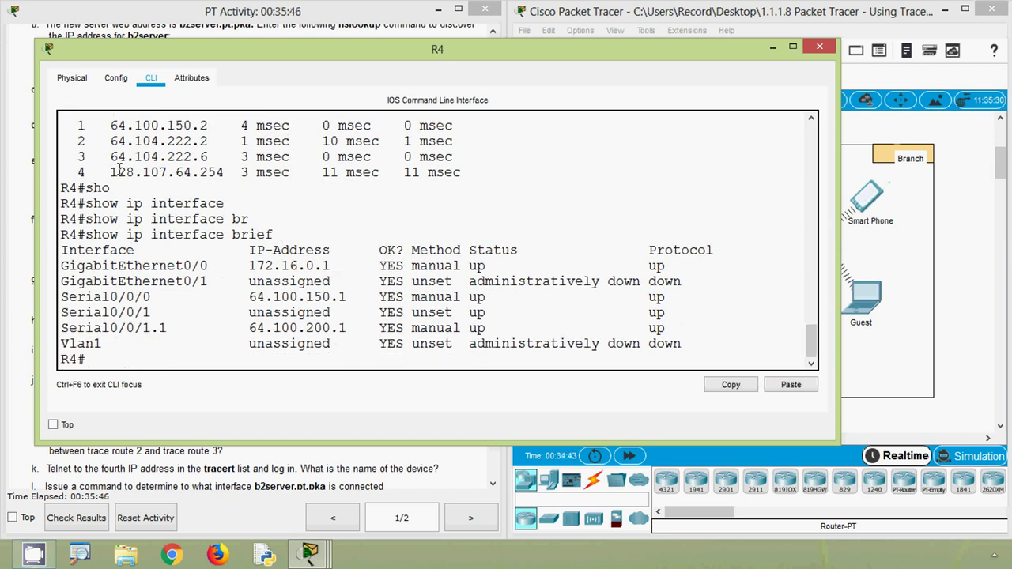
drag(111, 127, 207, 127)
click(282, 235)
drag(249, 297, 346, 295)
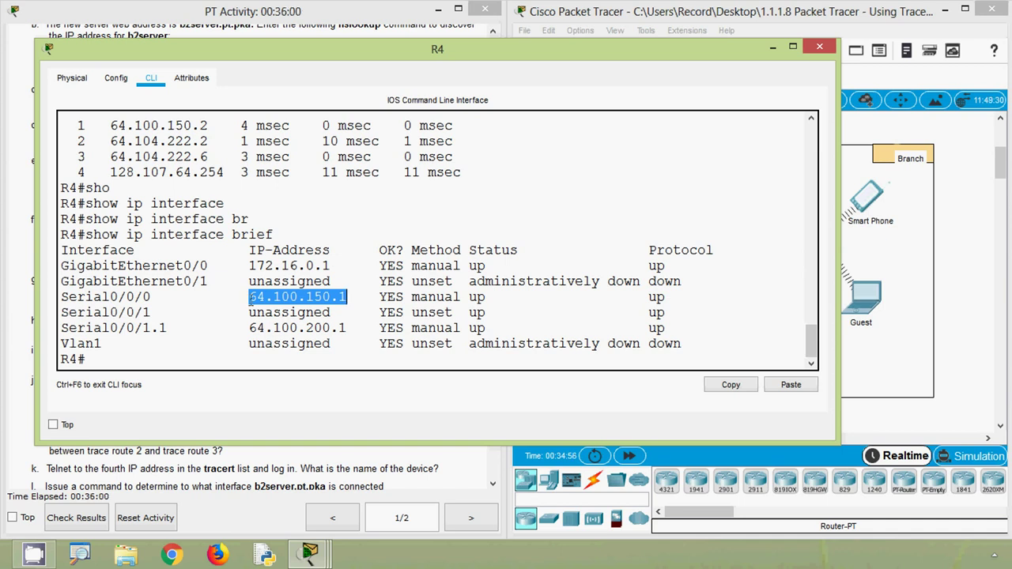
drag(62, 297, 155, 297)
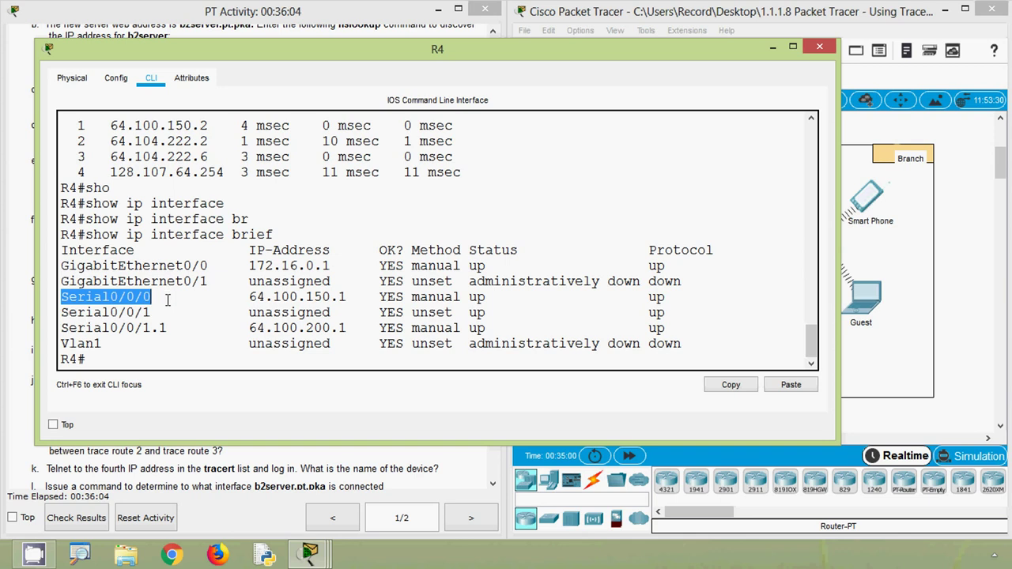
click(167, 299)
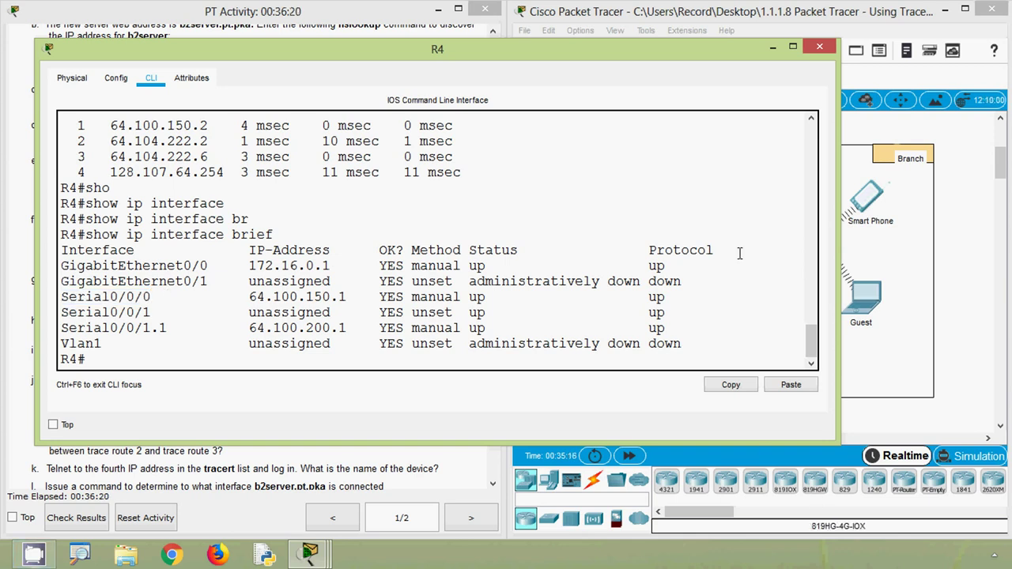
- Minimize R4's console and adjust the workspace to read activity steps f and g
click(772, 48)
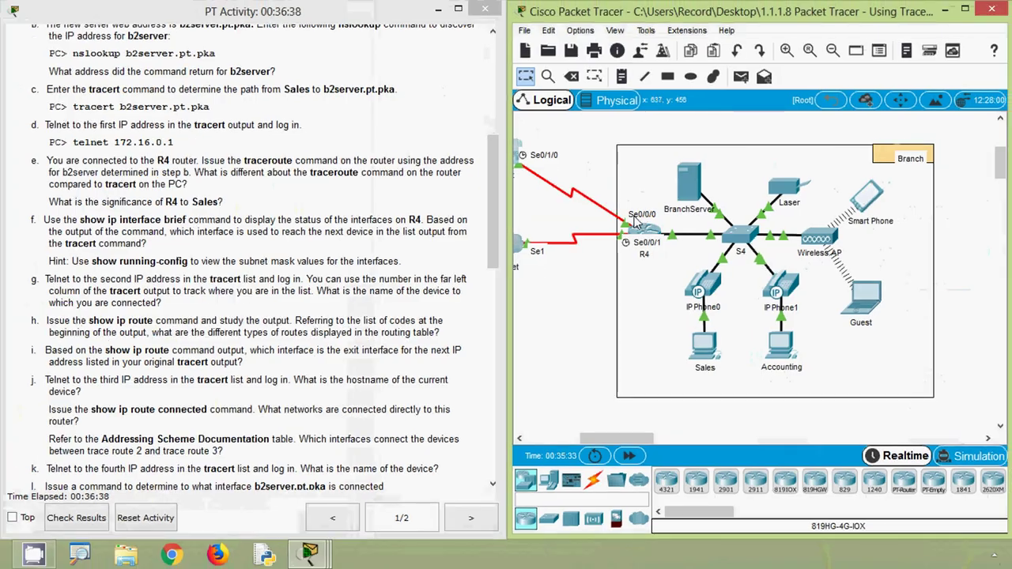
drag(612, 440, 588, 444)
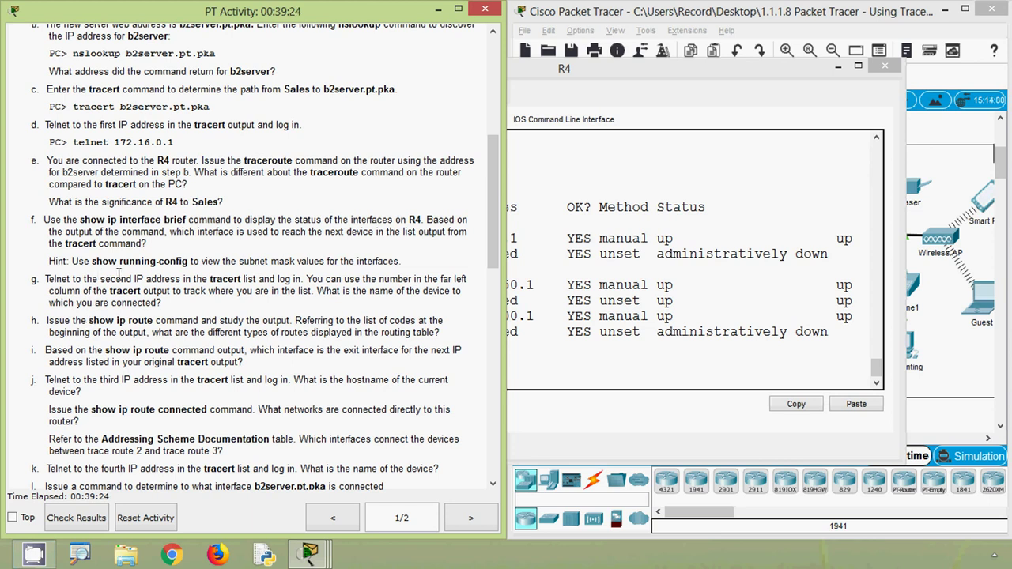
- Run show running-config on R4 and page through its output
click(627, 341)
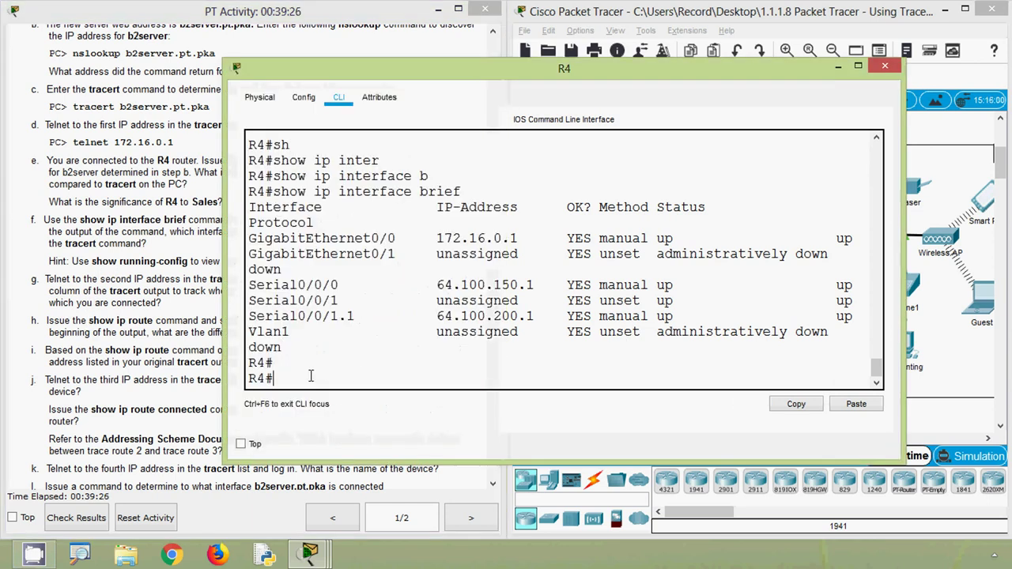
text(sh)
key(Tab)
text(ru)
key(Tab)
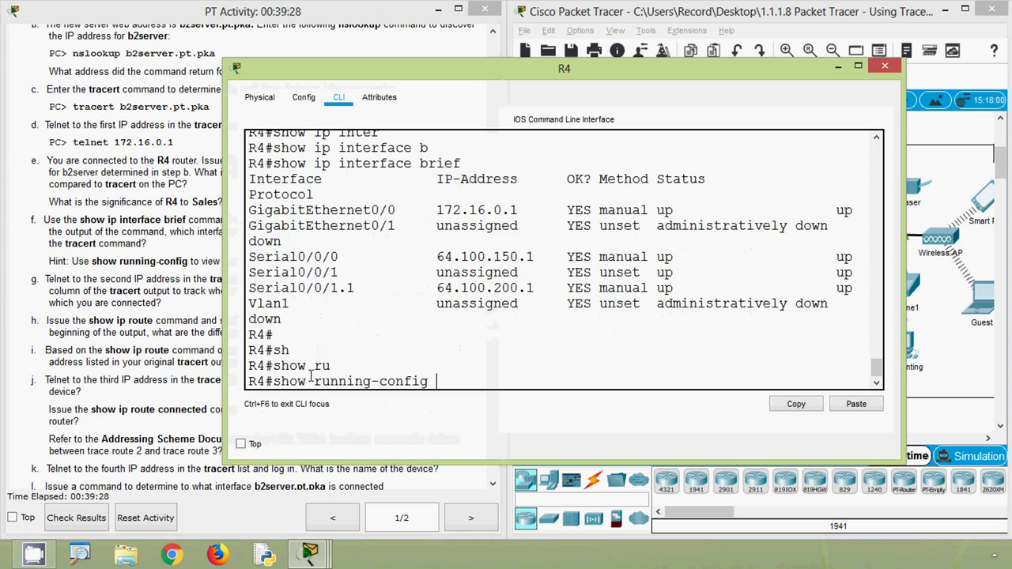
key(Return)
key(space)
key(space)
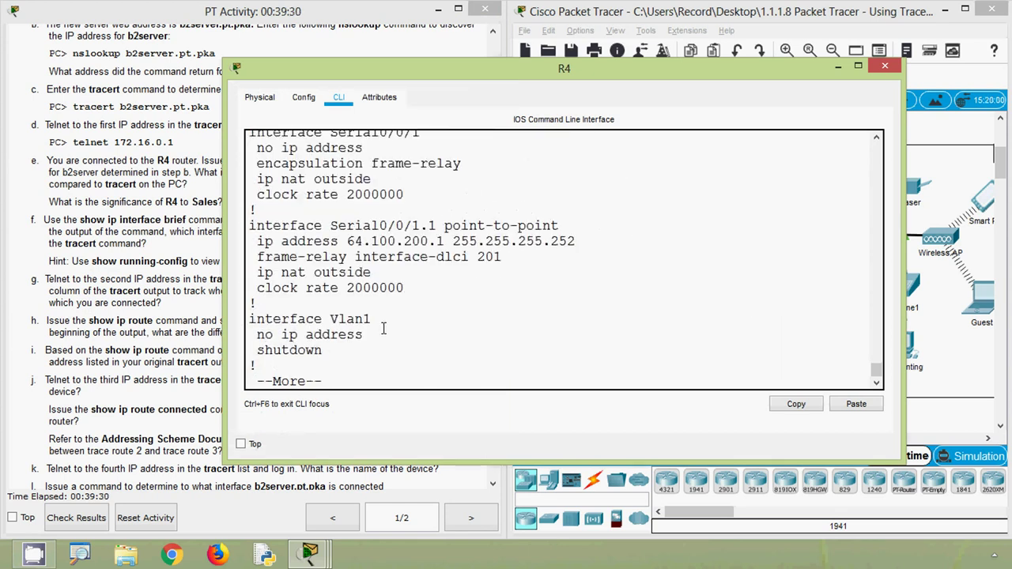
- Locate Serial0/0/0's 255.255.255.252 mask, then bring the activity instructions forward
scroll(382, 329, up, 2)
scroll(383, 328, up, 2)
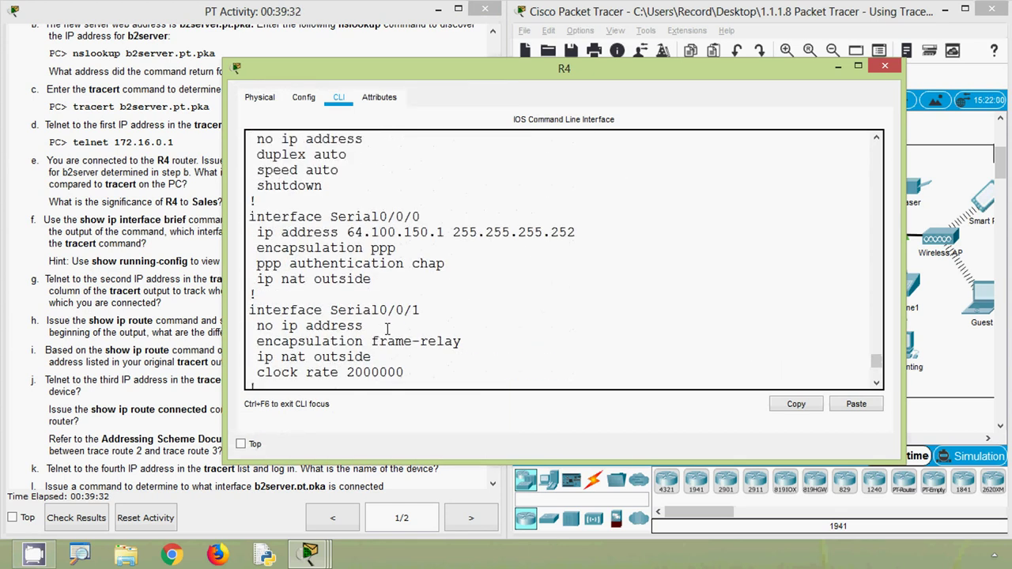
drag(248, 212, 577, 234)
click(386, 245)
click(532, 258)
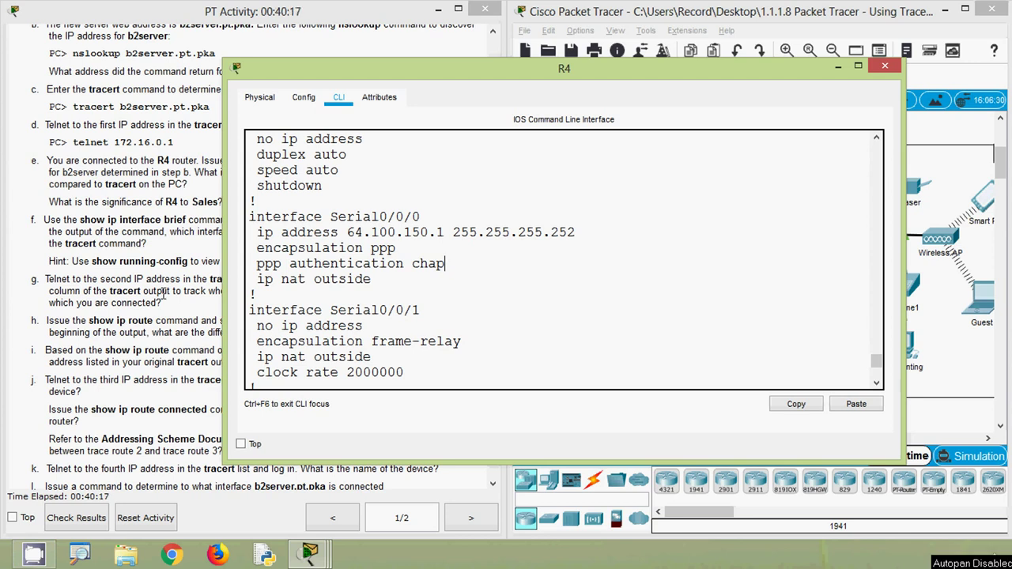
click(151, 292)
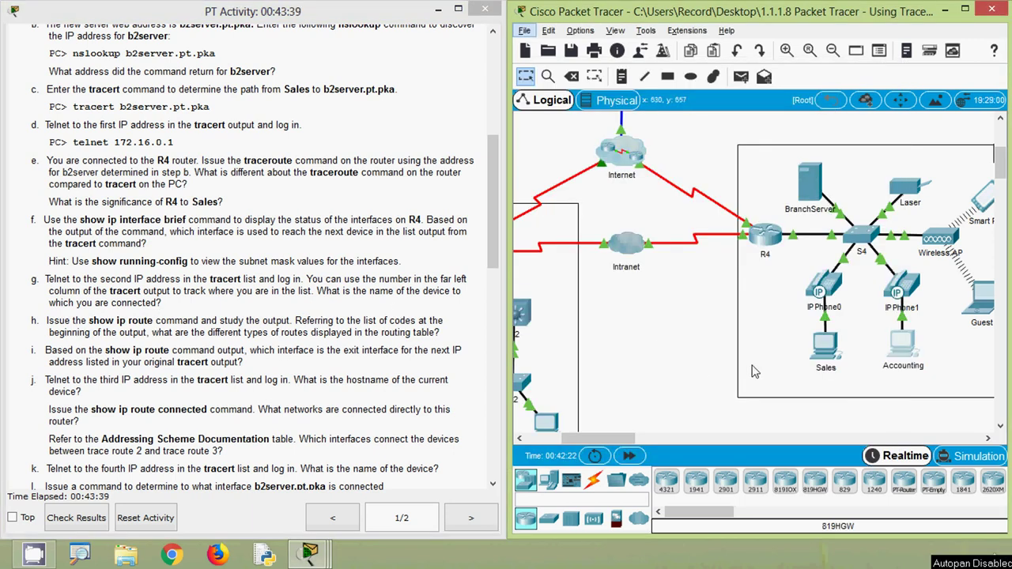
- Copy hop-2 address 64.100.150.2 from Sales' output and exit the telnet session to R4
click(827, 348)
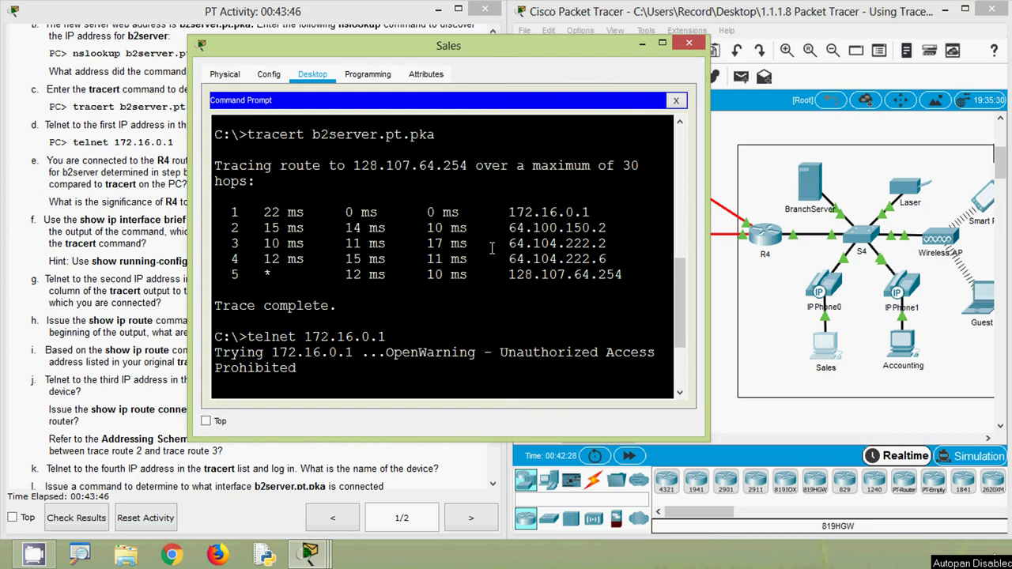
drag(507, 227, 607, 228)
key(ctrl+c)
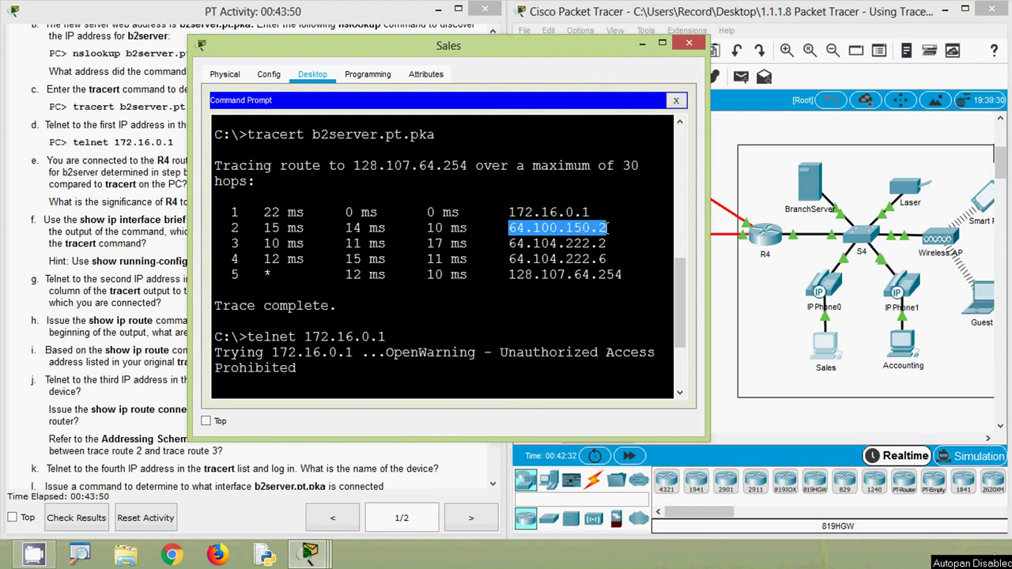
right_click(568, 228)
click(599, 232)
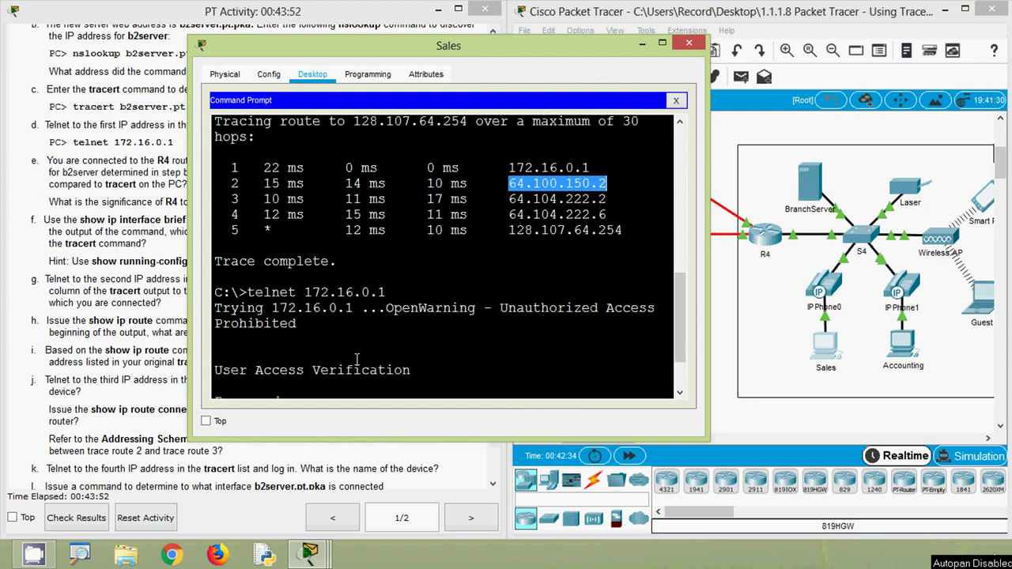
text(exit)
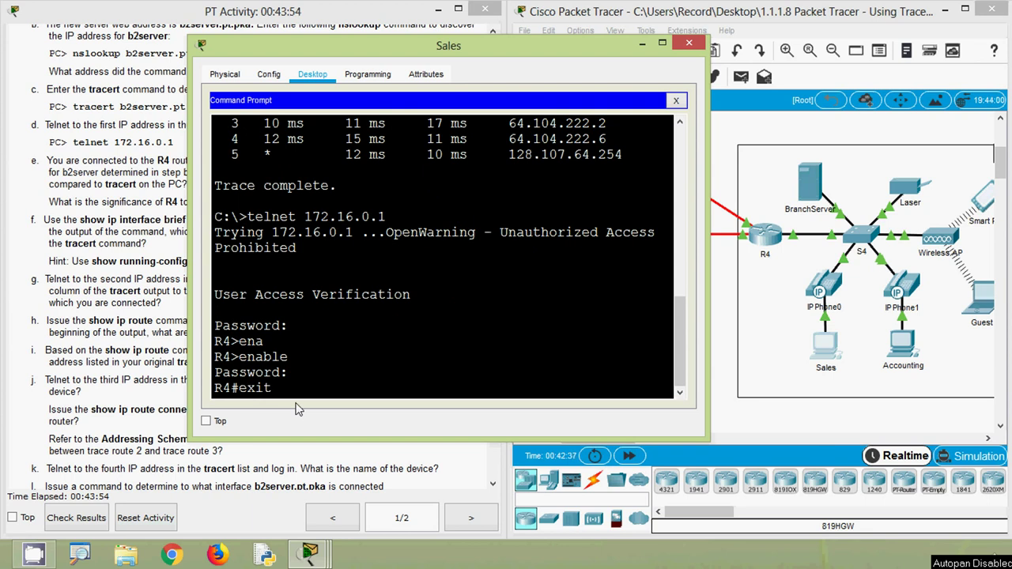
key(Return)
key(Return)
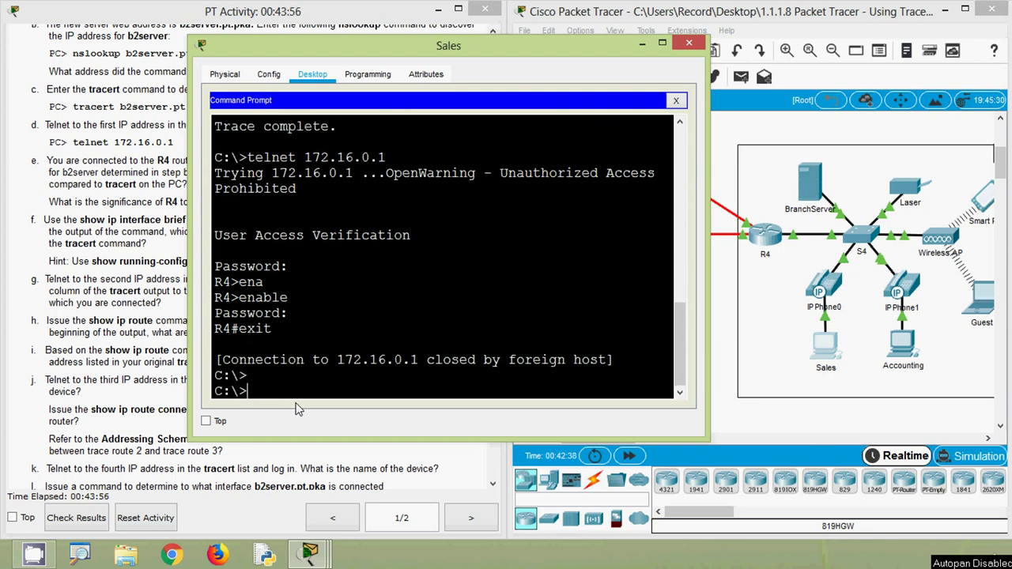
- Telnet from Sales to 64.100.150.2, log in, and confirm the device is Tier3a
text(telnet)
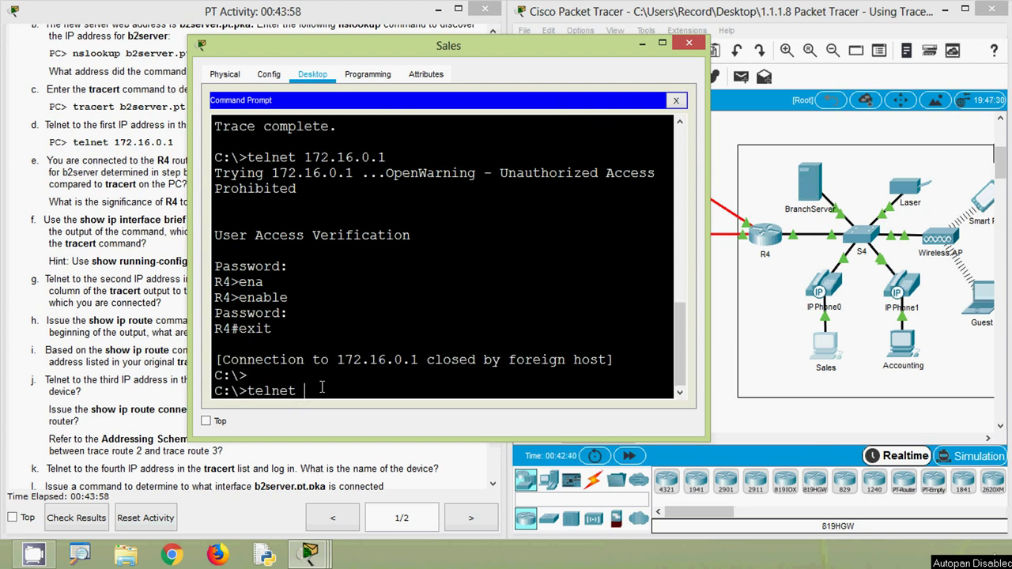
right_click(322, 389)
click(352, 412)
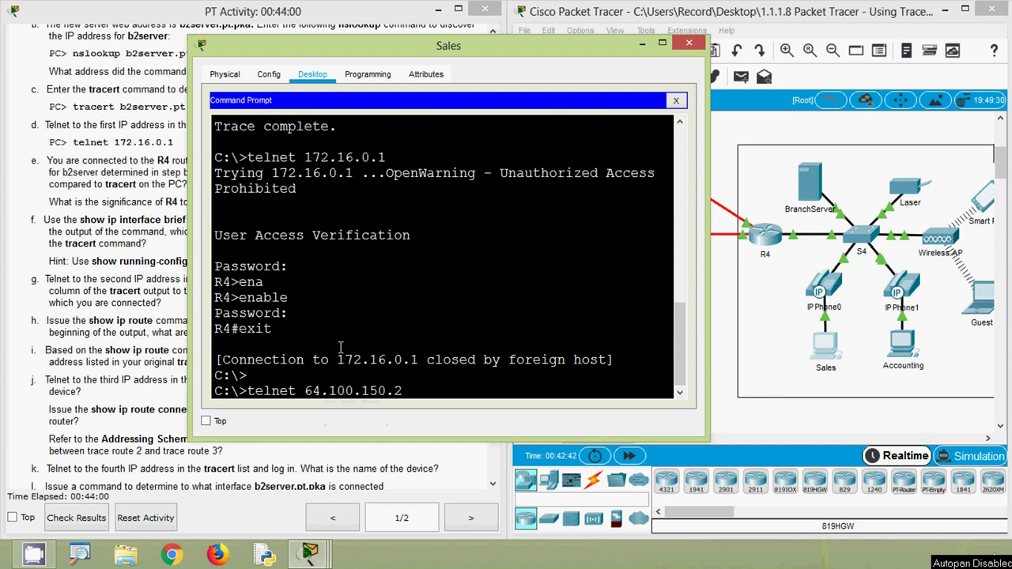
key(Return)
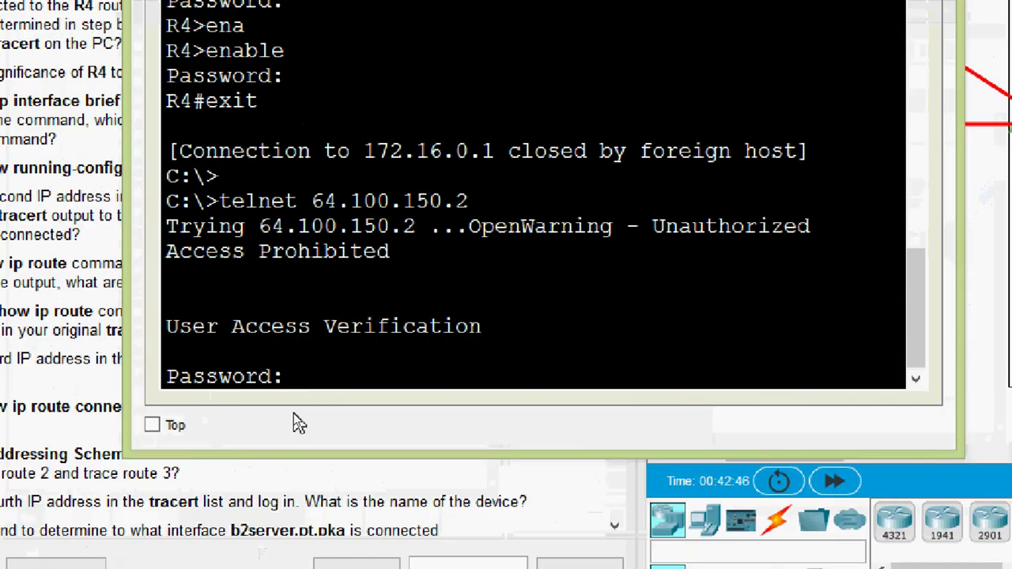
key(Return)
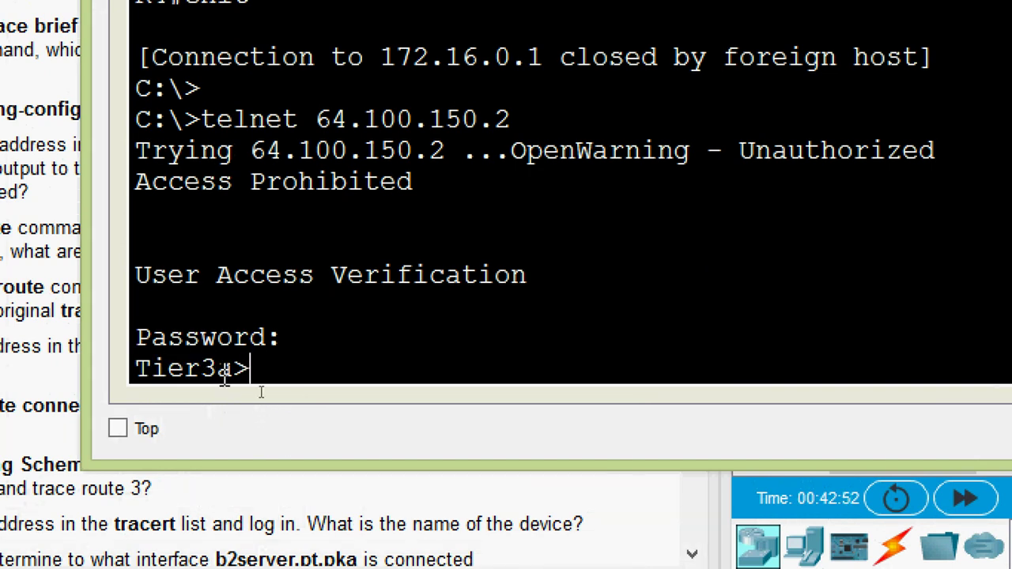
drag(265, 387, 129, 355)
click(280, 384)
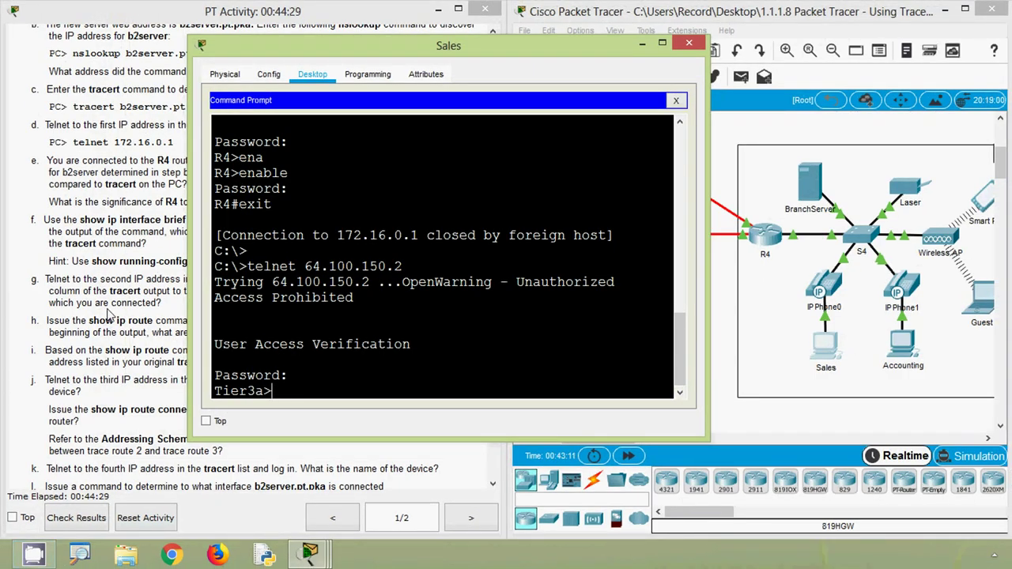
click(109, 313)
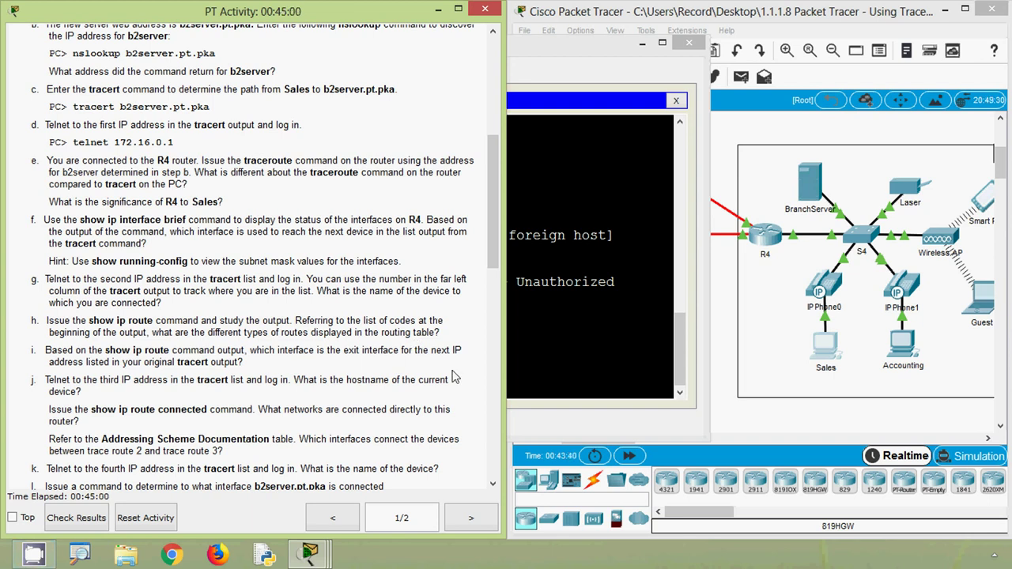
- Enter the enable command on Tier3a to request privileged mode
click(586, 338)
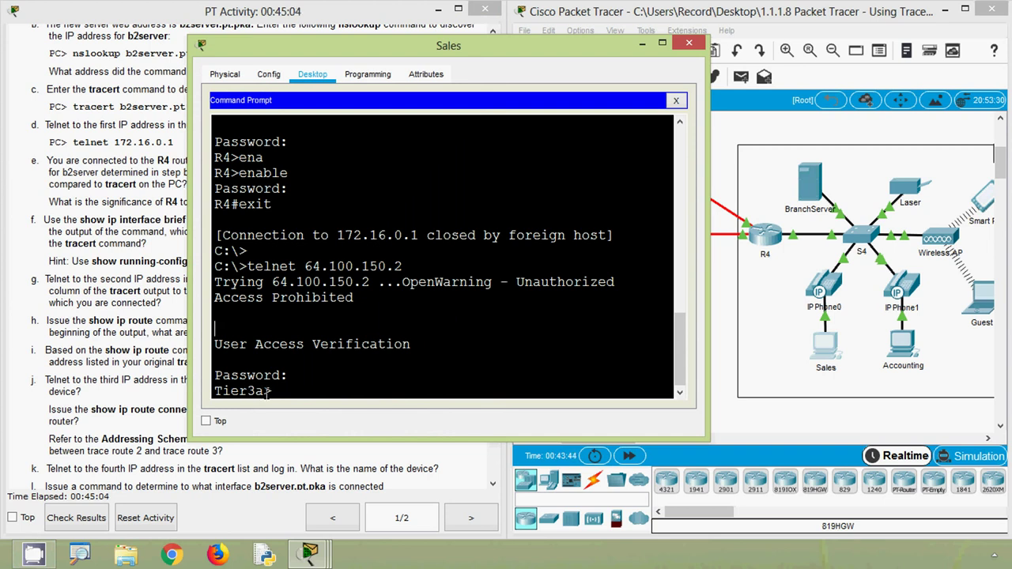
text(ena)
key(Tab)
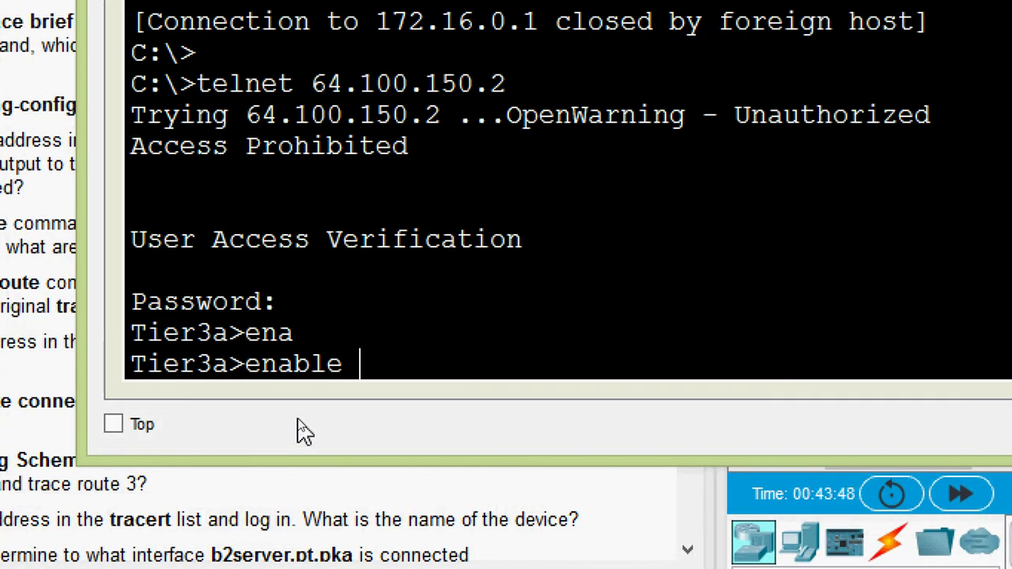
key(Return)
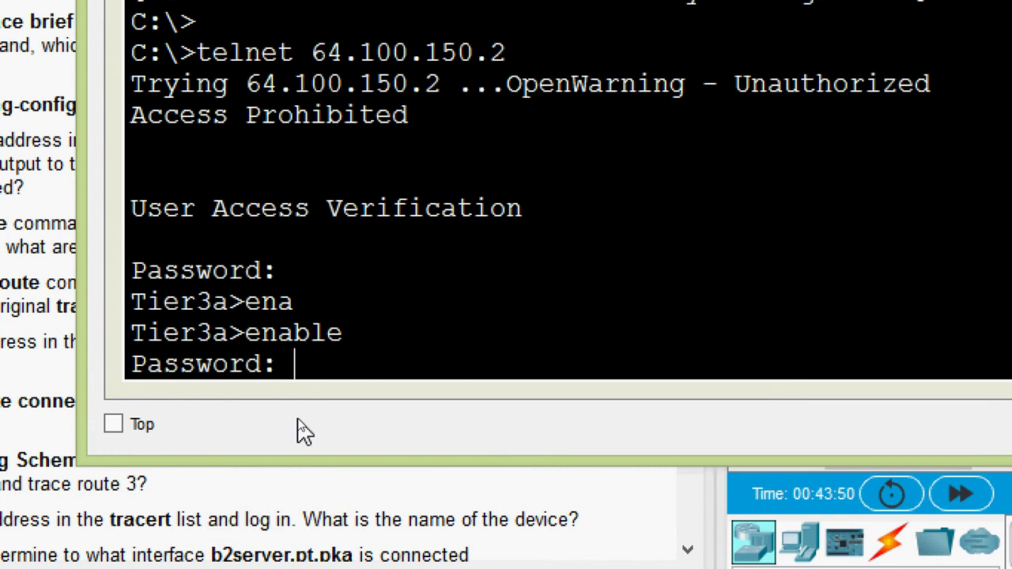
- Enter Tier3a's enable password and run show ip route in a widened Sales window
key(Return)
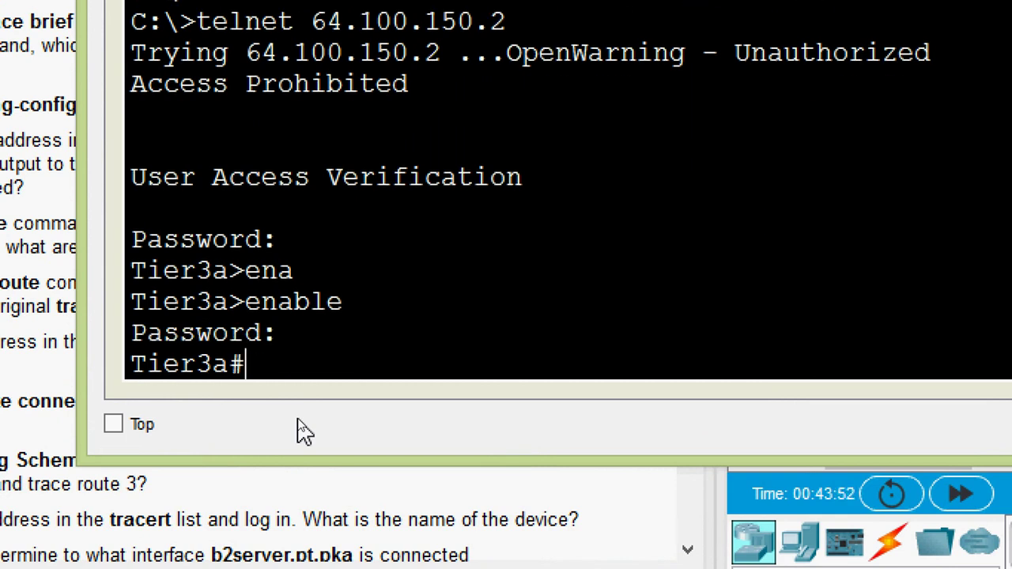
text(sh)
key(Tab)
text(o)
key(BackSpace)
text(ip route)
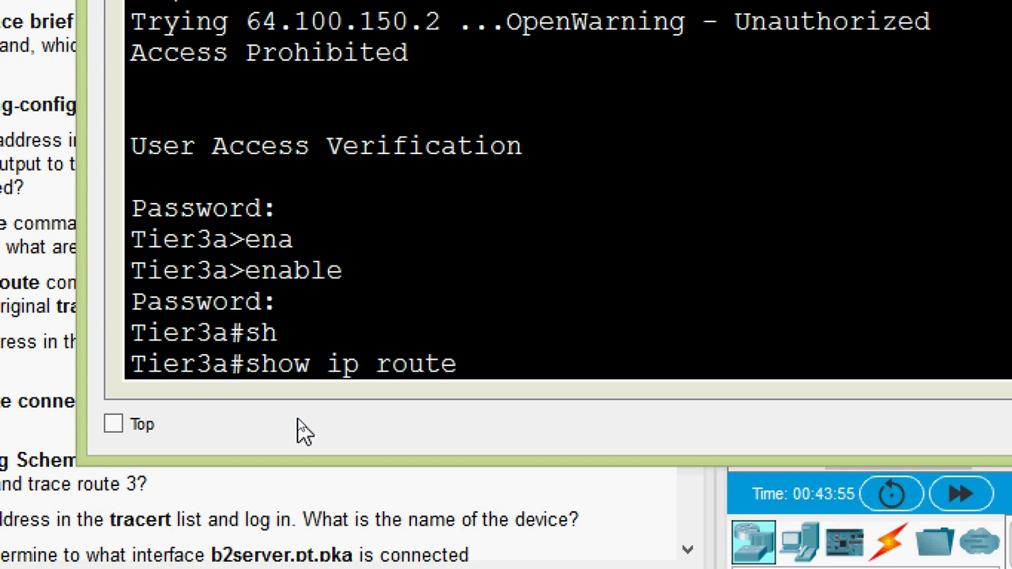
key(Tab)
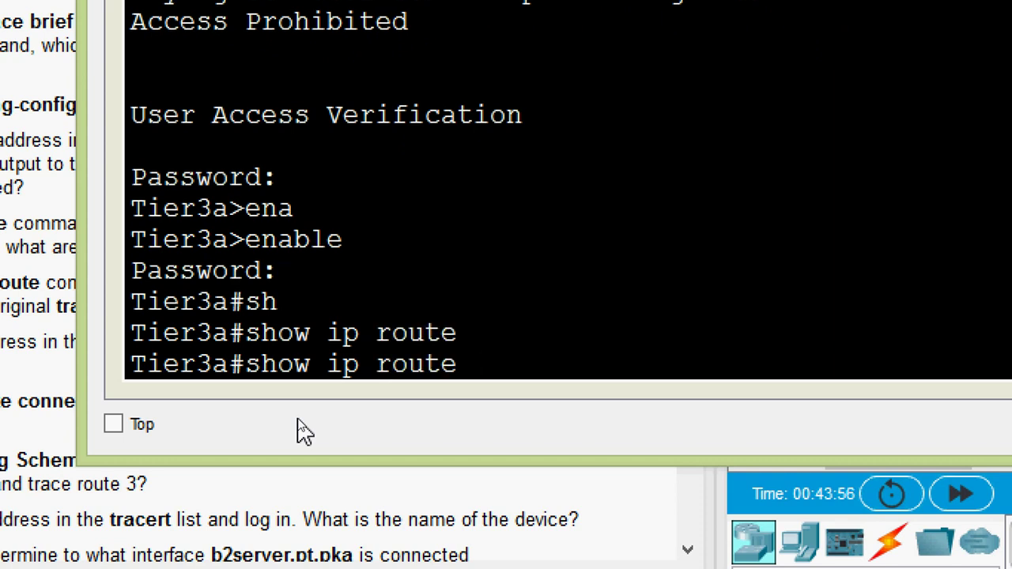
key(Return)
key(space)
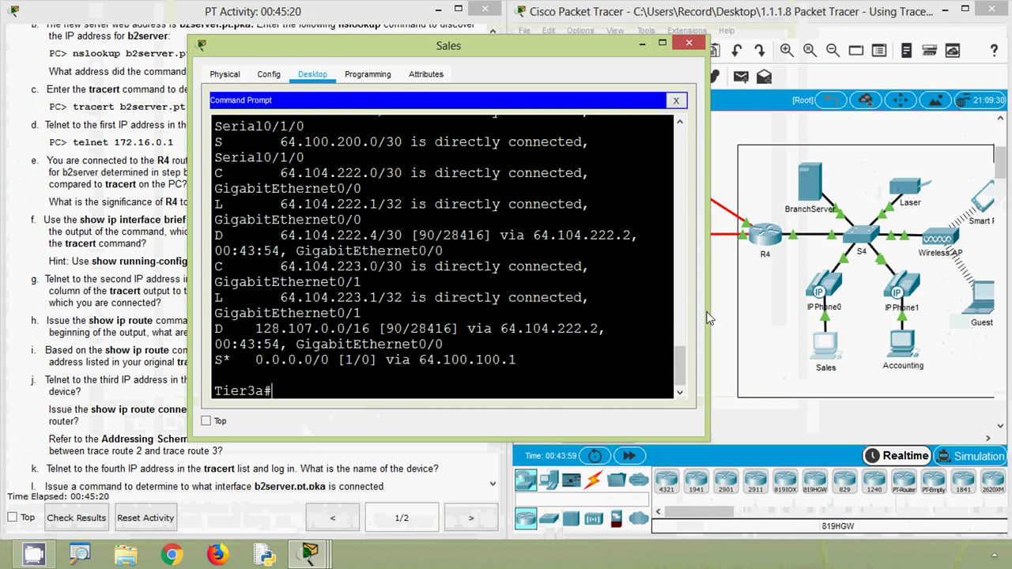
drag(747, 309, 941, 309)
- Mark the C, L and S codes on routes 64.100.100.0/30, 64.100.100.2/32 and 64.100.200.0/30
scroll(385, 356, up, 1)
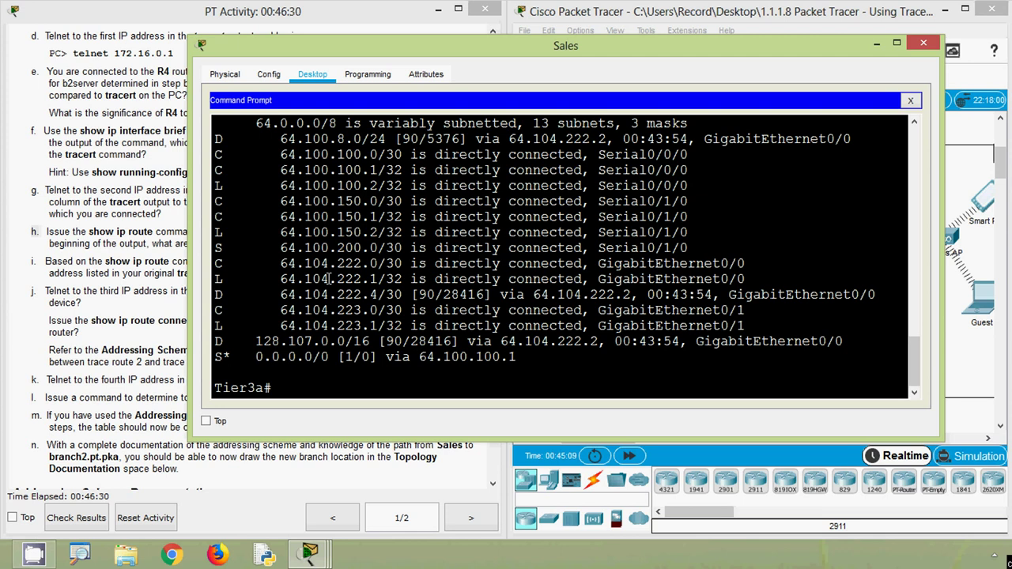
scroll(332, 273, up, 1)
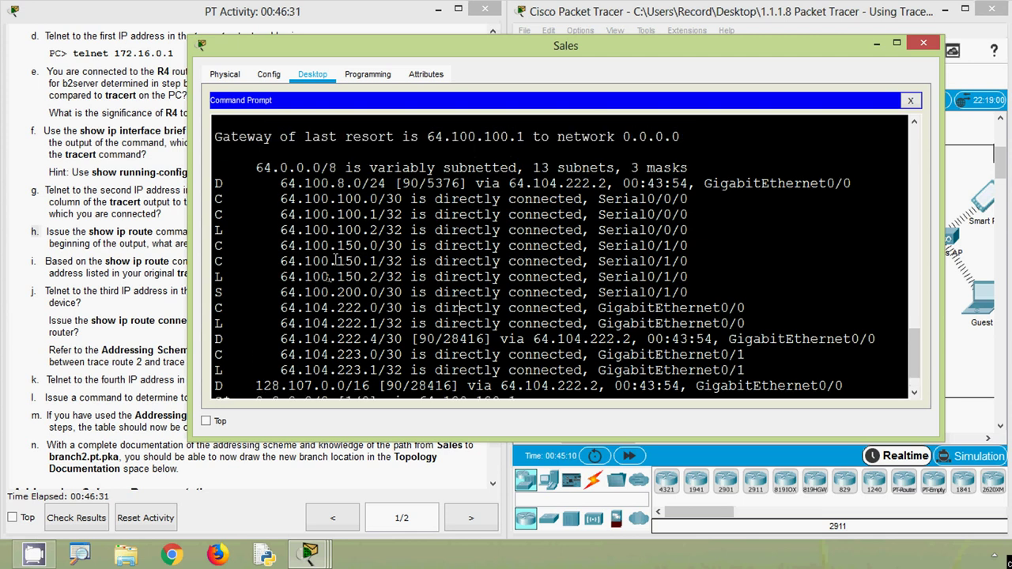
double_click(218, 198)
double_click(220, 229)
double_click(218, 293)
scroll(241, 309, down, 1)
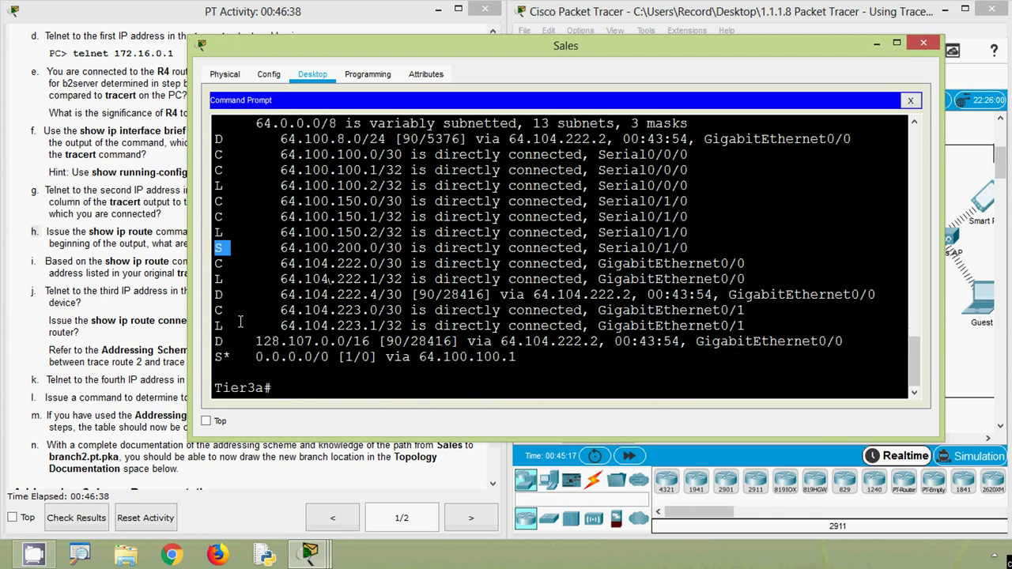
click(225, 360)
scroll(355, 315, up, 3)
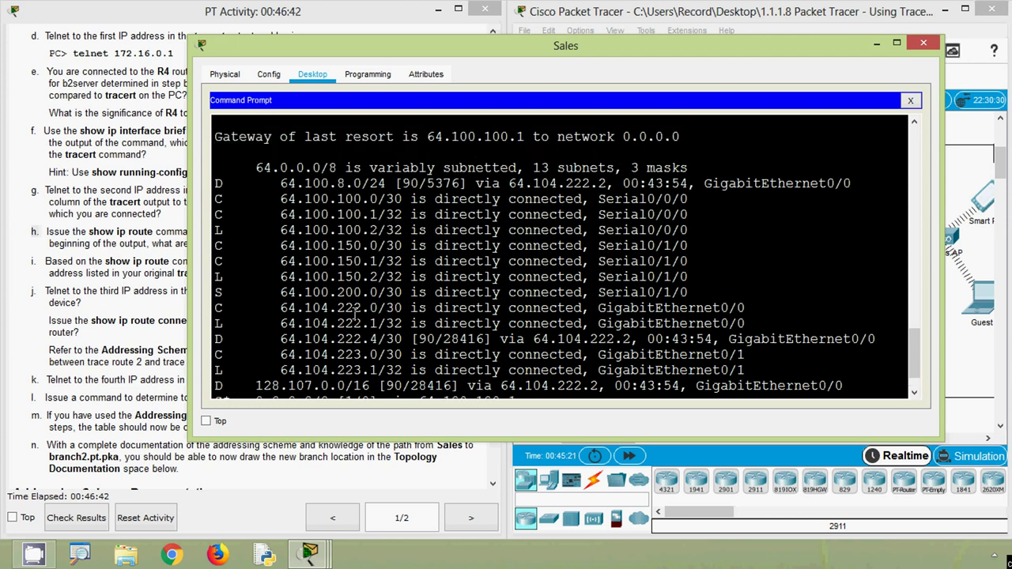
scroll(355, 315, up, 2)
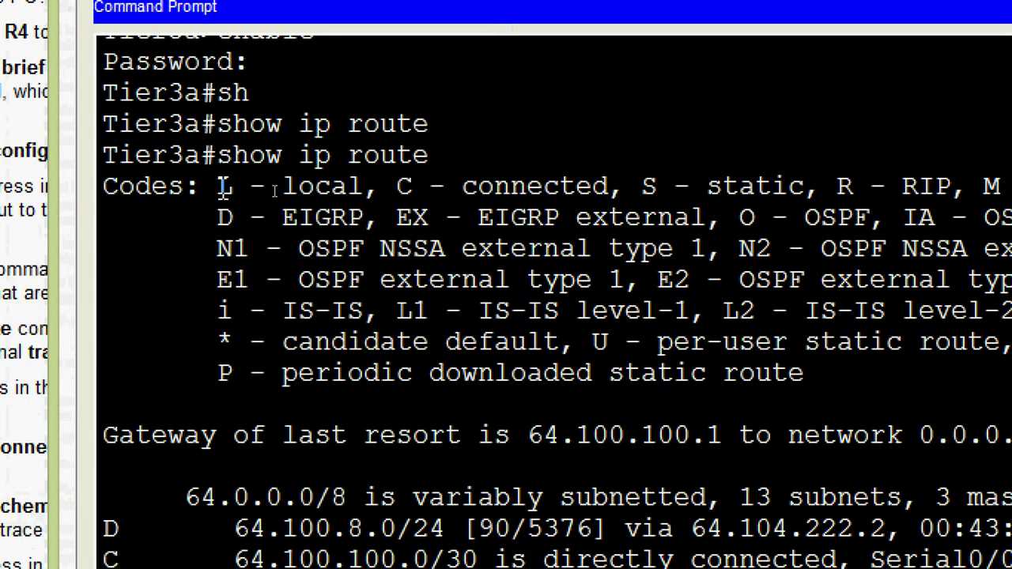
- Review the Codes legend for connected, local, static, candidate default and EIGRP, then show the instructions
drag(221, 186, 808, 186)
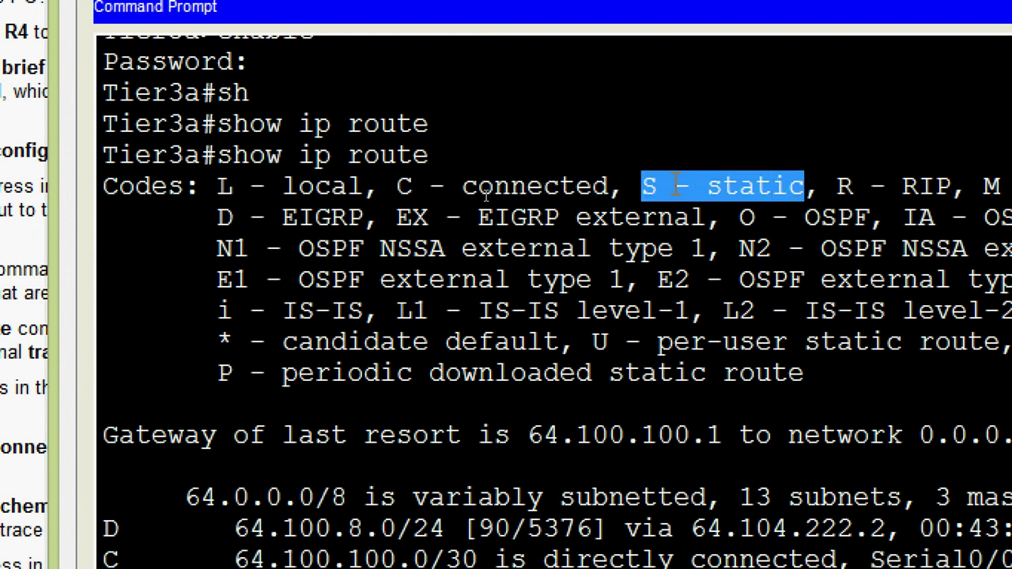
drag(645, 187, 788, 188)
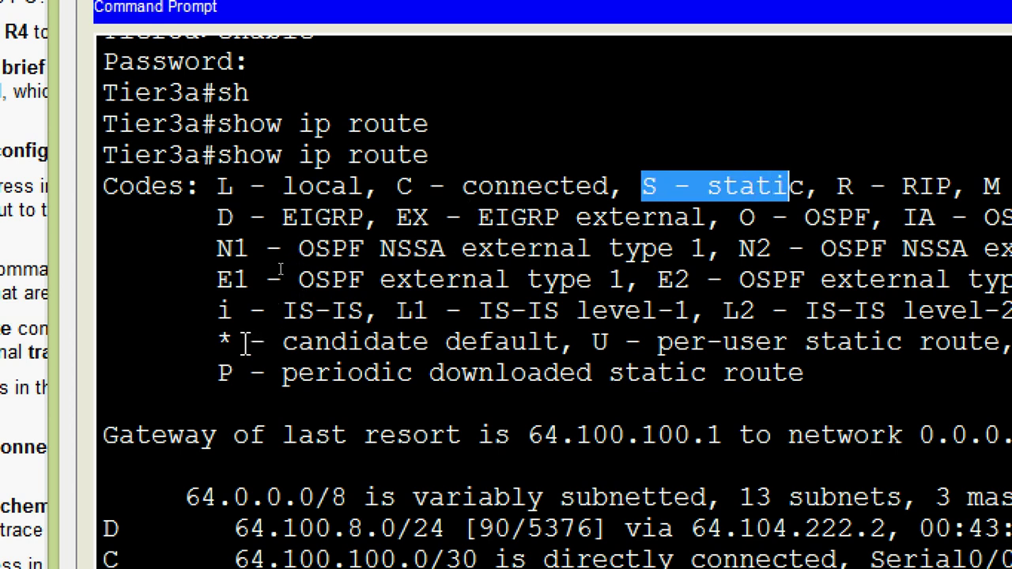
click(224, 342)
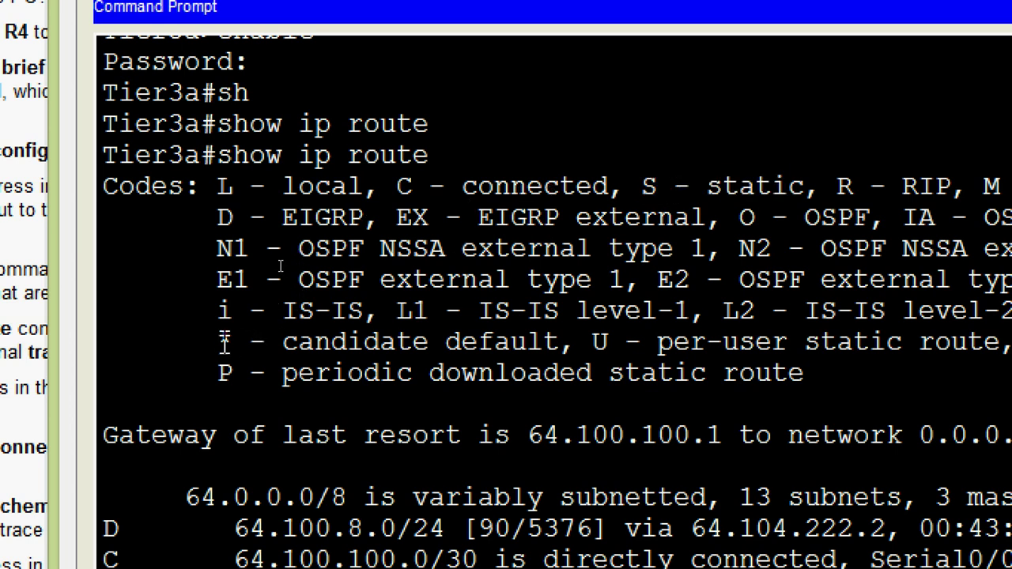
drag(285, 342, 546, 341)
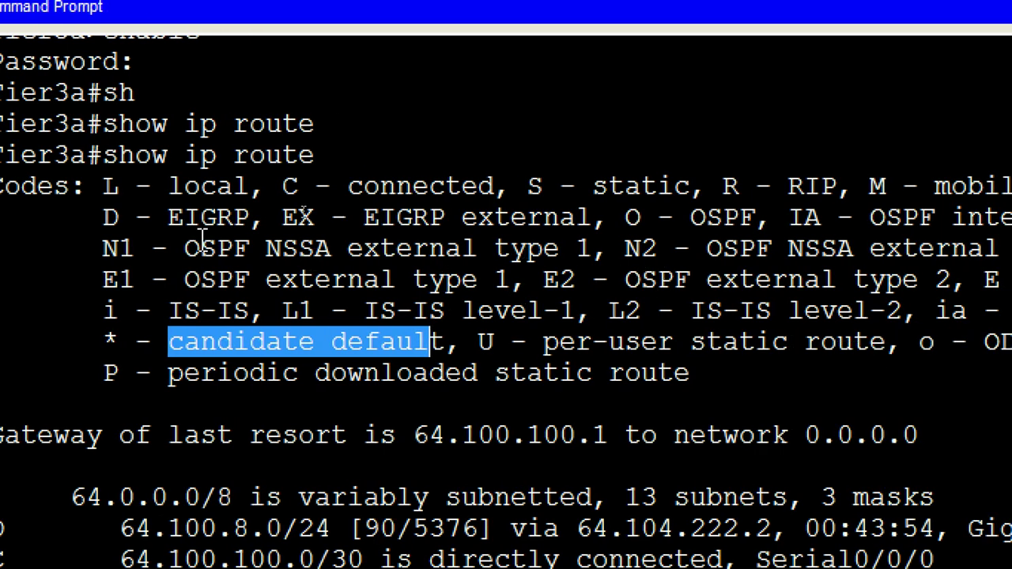
click(111, 217)
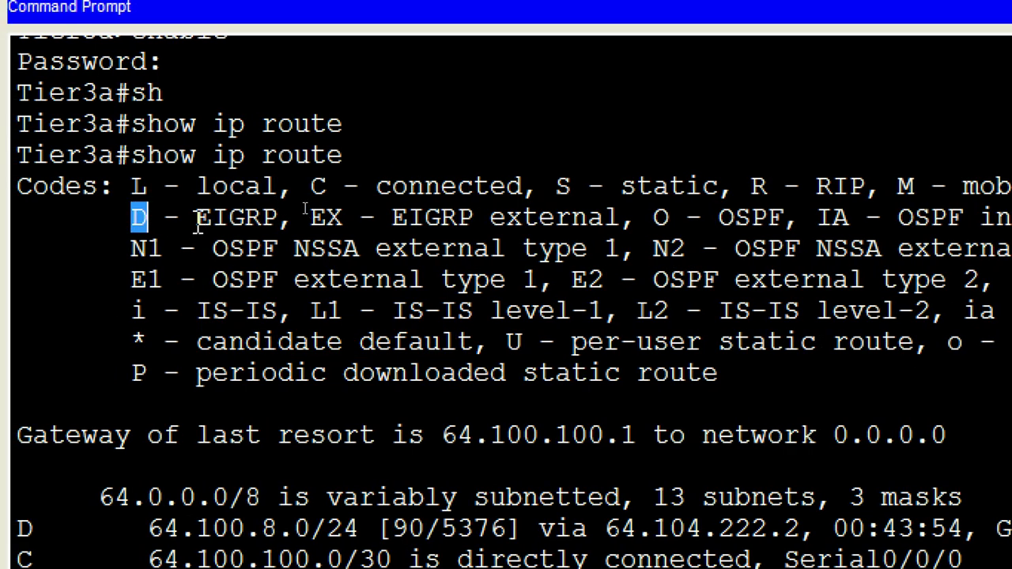
drag(198, 217, 281, 216)
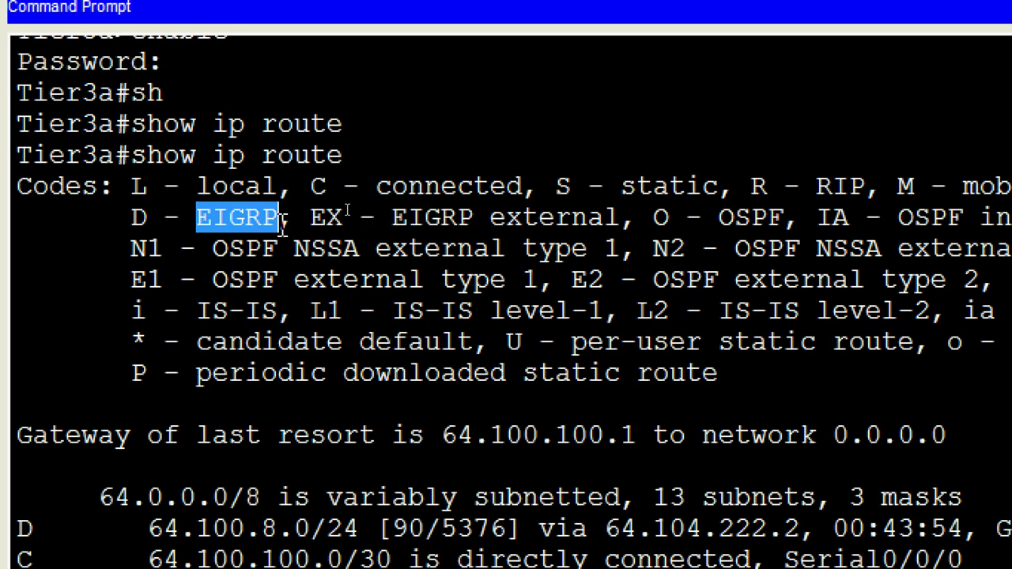
click(360, 246)
scroll(348, 303, down, 2)
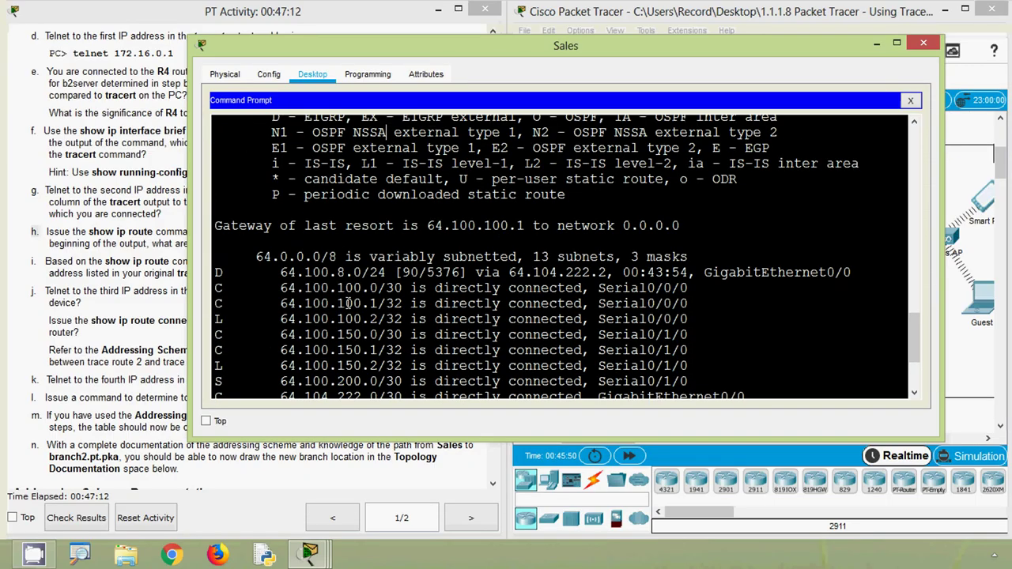
scroll(348, 303, down, 3)
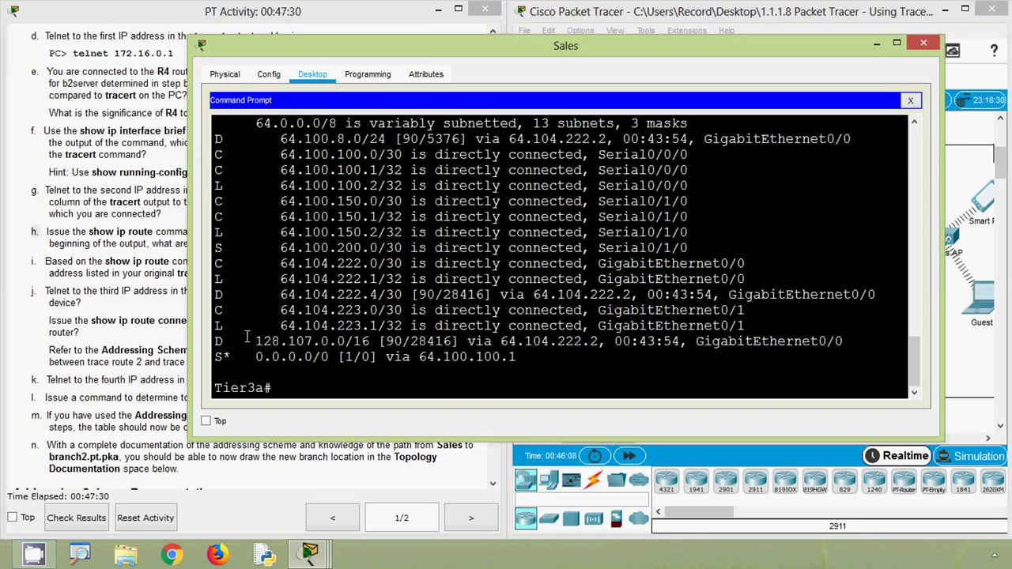
click(71, 234)
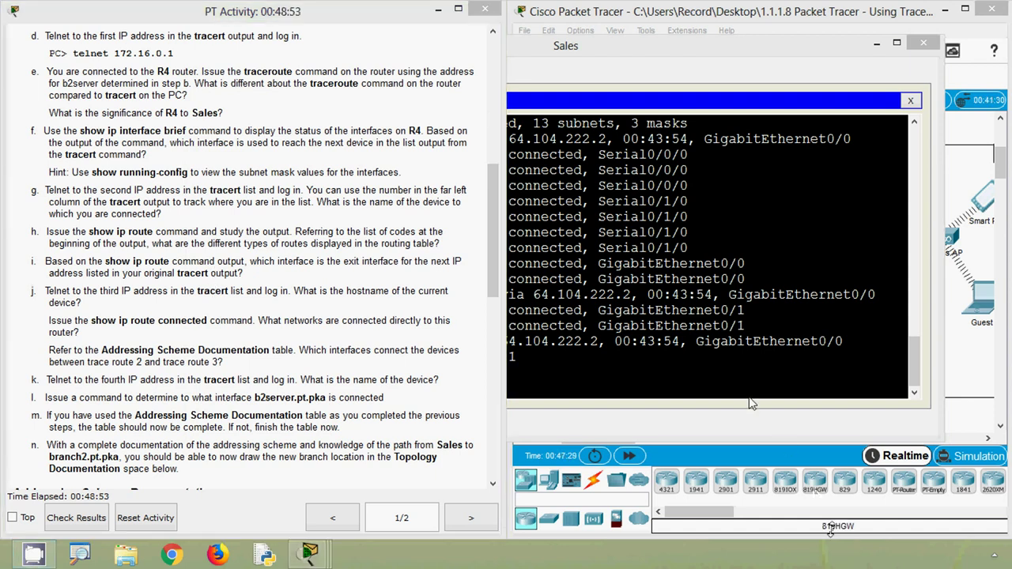
- Highlight the third tracert hop address, 64.104.222.2, in the Sales command prompt
click(751, 404)
scroll(715, 339, up, 2)
scroll(715, 338, up, 13)
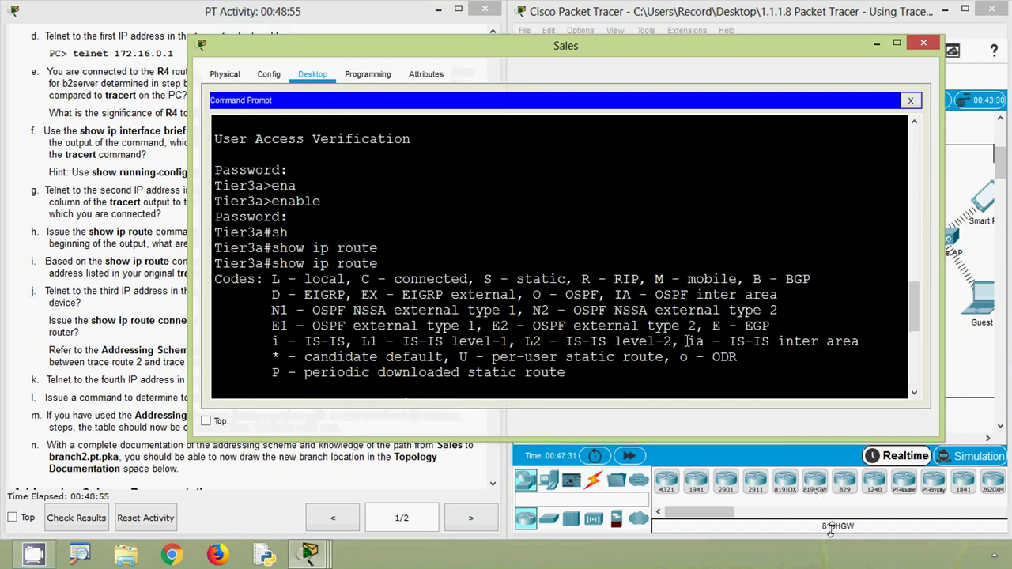
scroll(596, 321, up, 5)
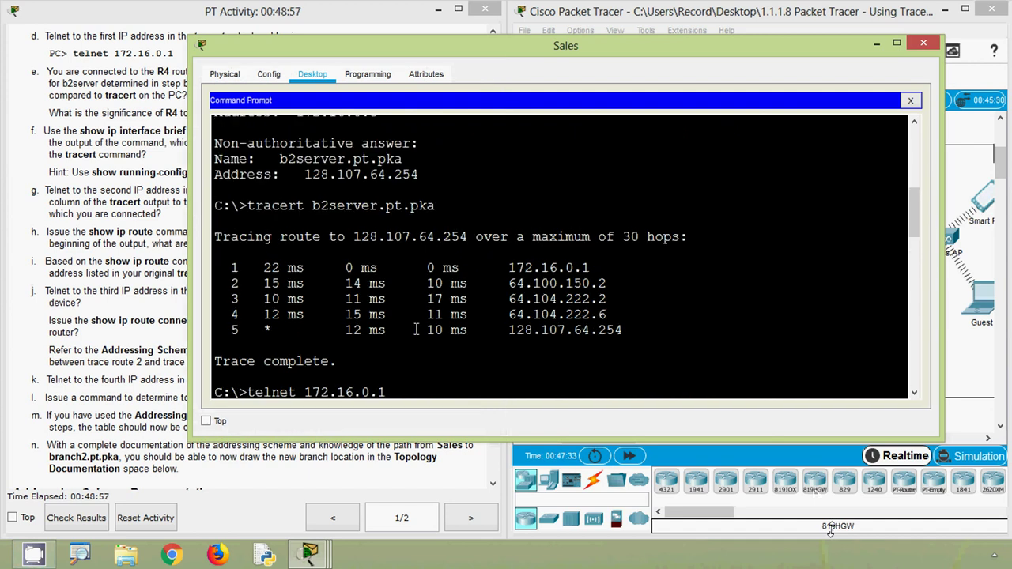
drag(553, 308, 583, 304)
click(565, 309)
drag(508, 301, 607, 305)
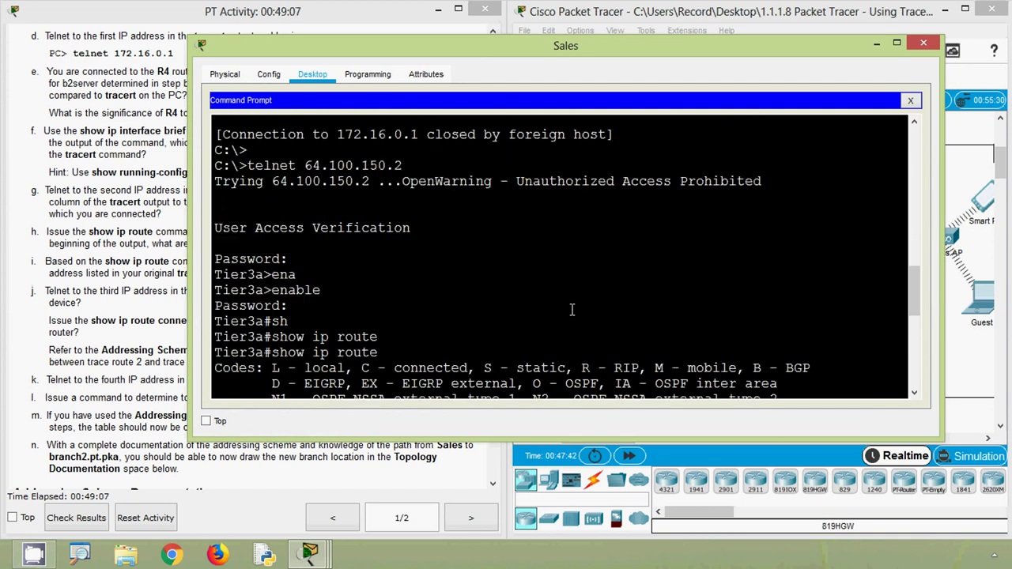
- Highlight the connected 64.104.222.0/30 routes, then bring the activity instructions forward
scroll(571, 308, down, 4)
scroll(446, 287, up, 3)
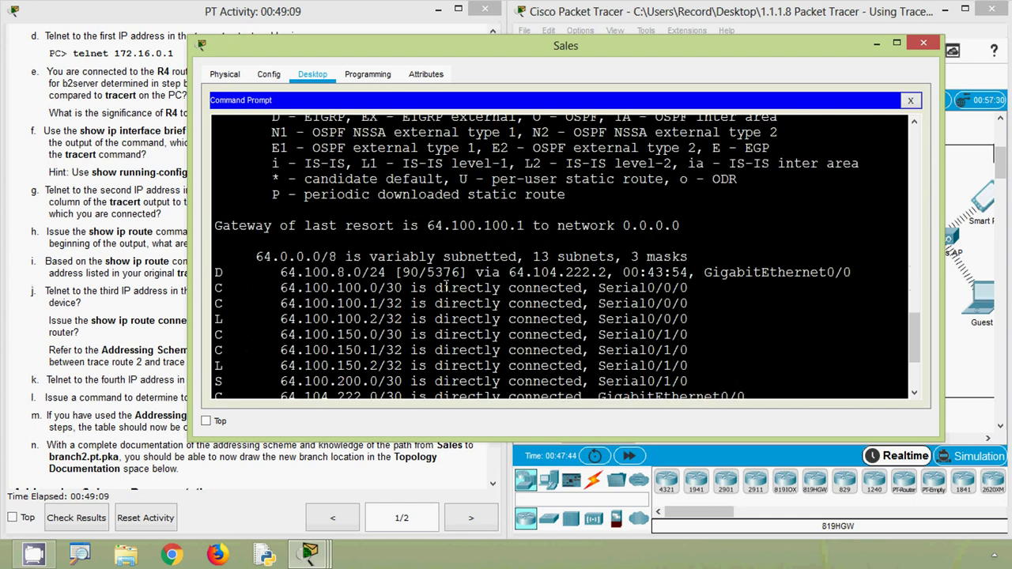
scroll(447, 287, down, 3)
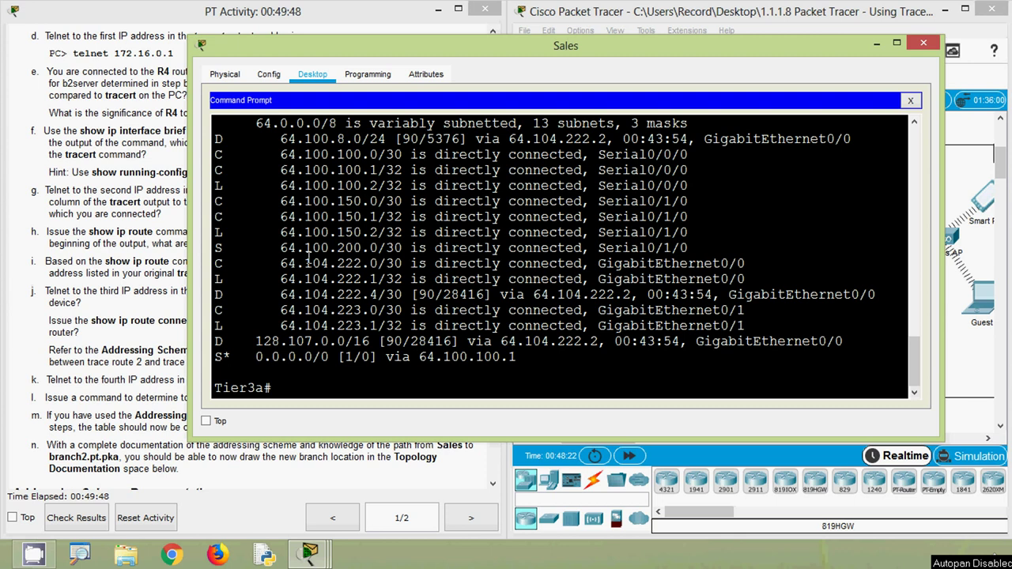
drag(214, 263, 757, 280)
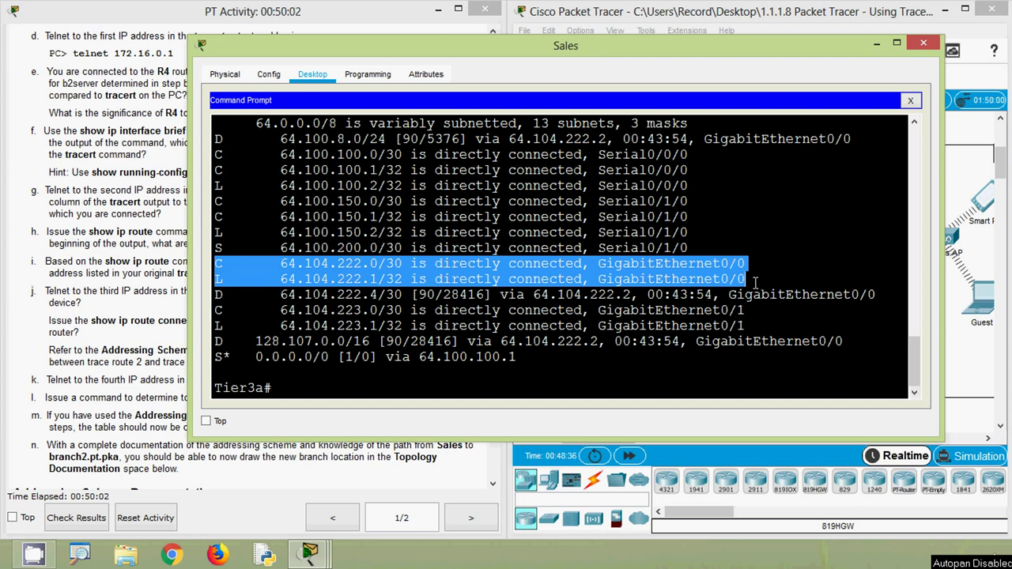
click(61, 307)
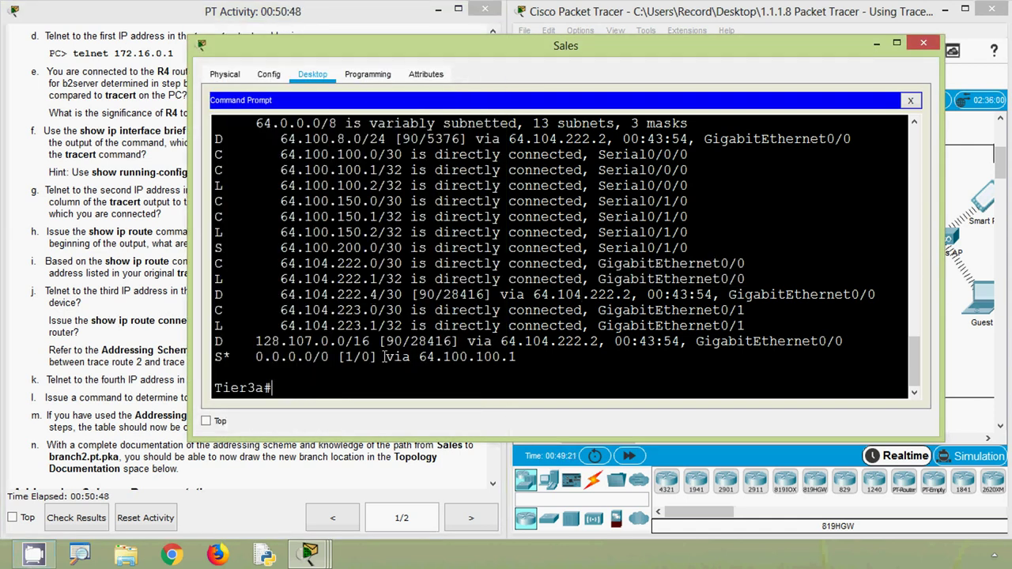
- End the Tier3a telnet session with exit and return to the local C:\> prompt
text(exit)
key(Return)
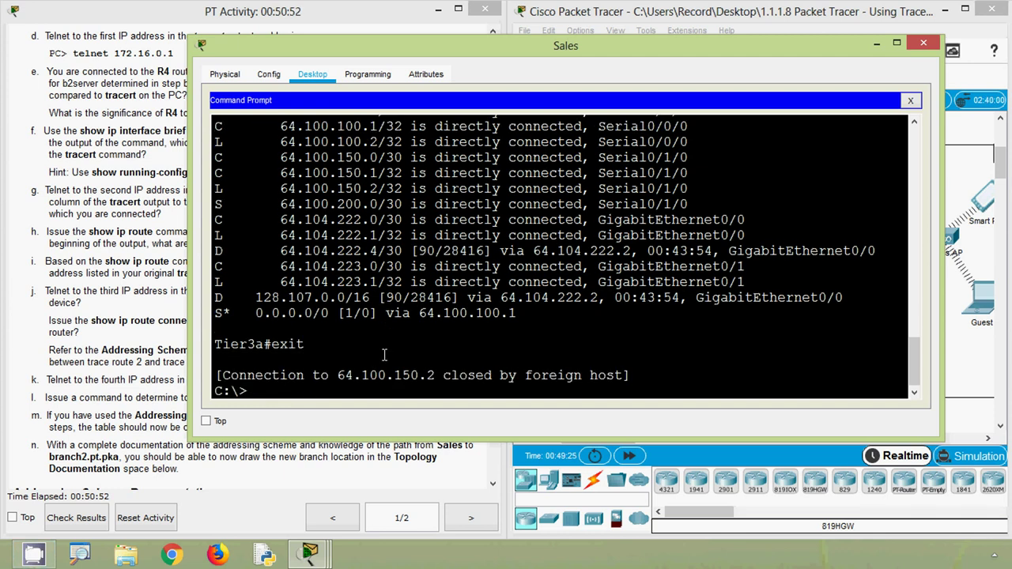
key(Return)
- Select hop 3's address 64.104.222.2 in the tracert output for copying
scroll(381, 355, up, 10)
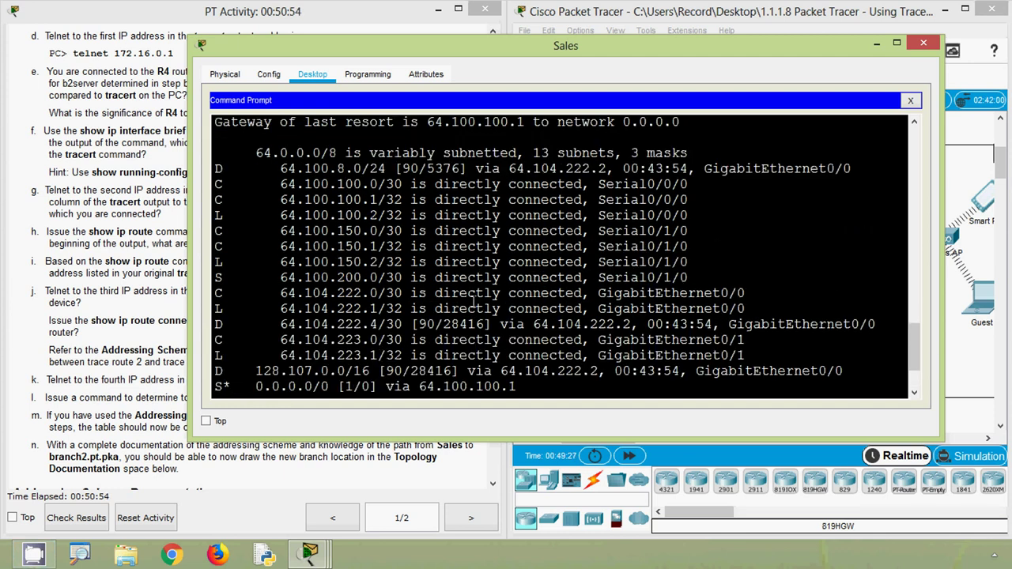
scroll(468, 307, up, 8)
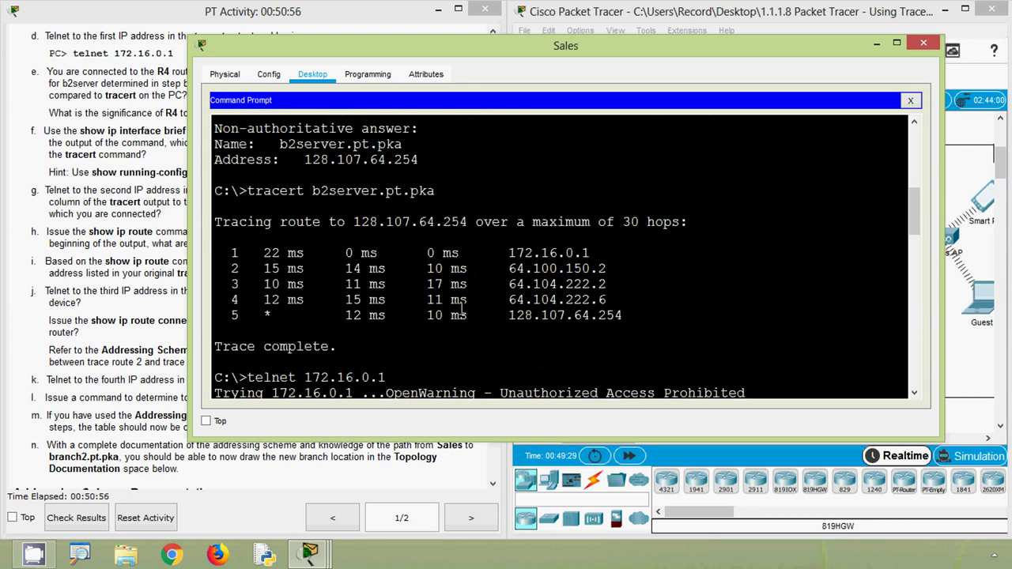
drag(510, 284, 606, 284)
- Copy hop 3's address 64.104.222.2 from the tracert output
right_click(584, 290)
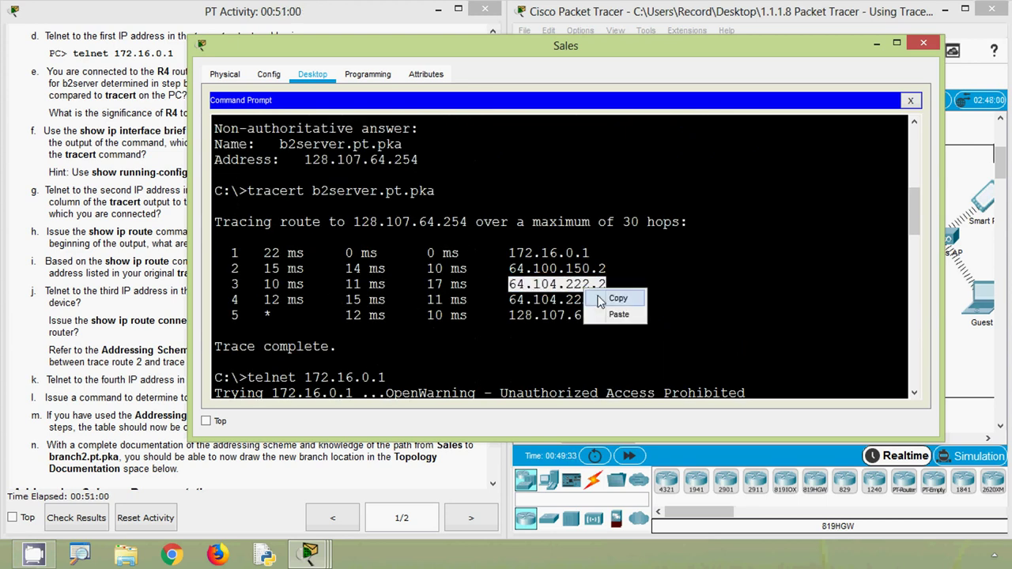
click(602, 298)
scroll(582, 308, down, 15)
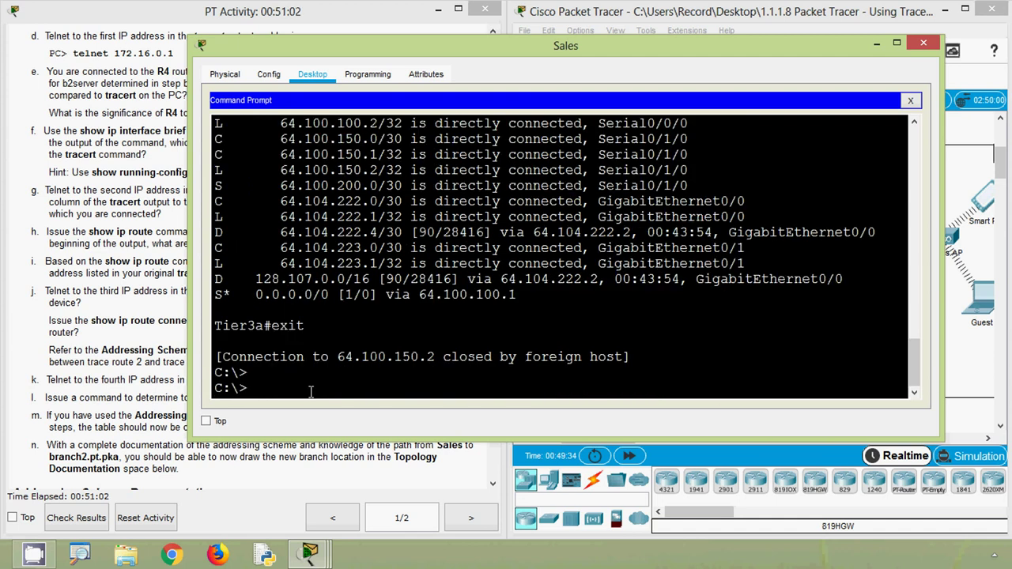
- Telnet to 64.104.222.2 and log in to ISP-Tier3b with the router password
text(telnet)
right_click(322, 383)
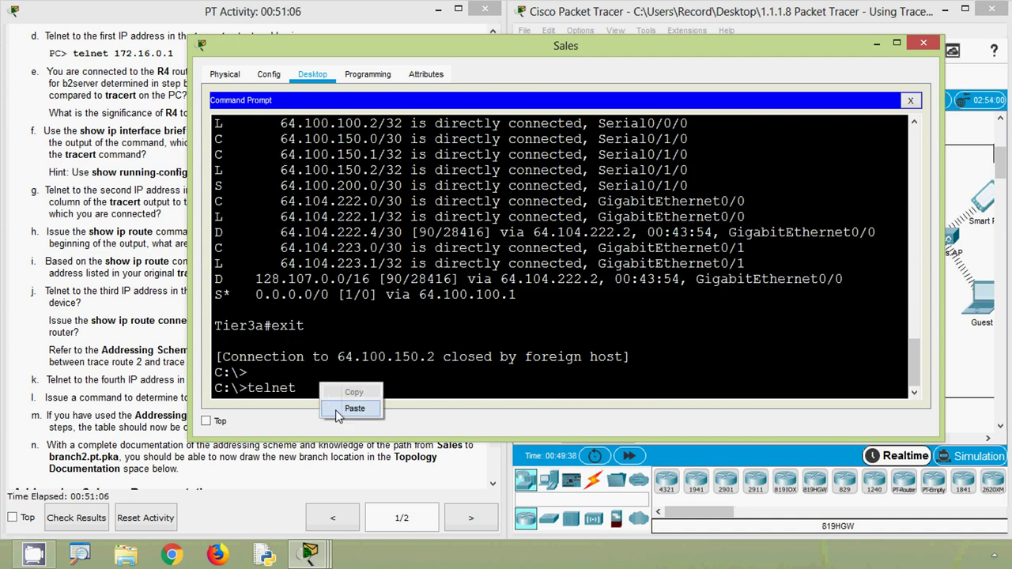
click(360, 406)
key(Return)
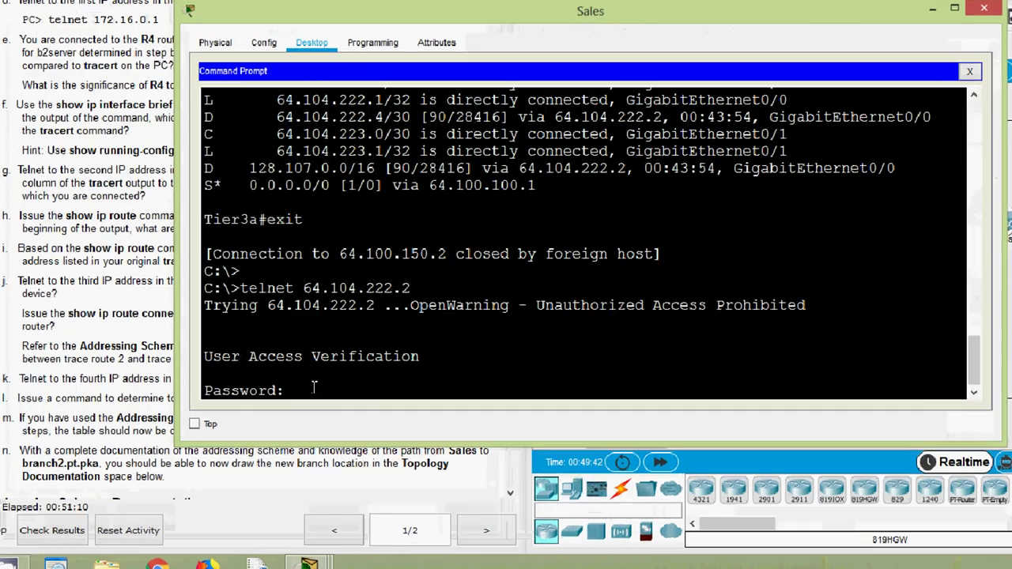
key(Return)
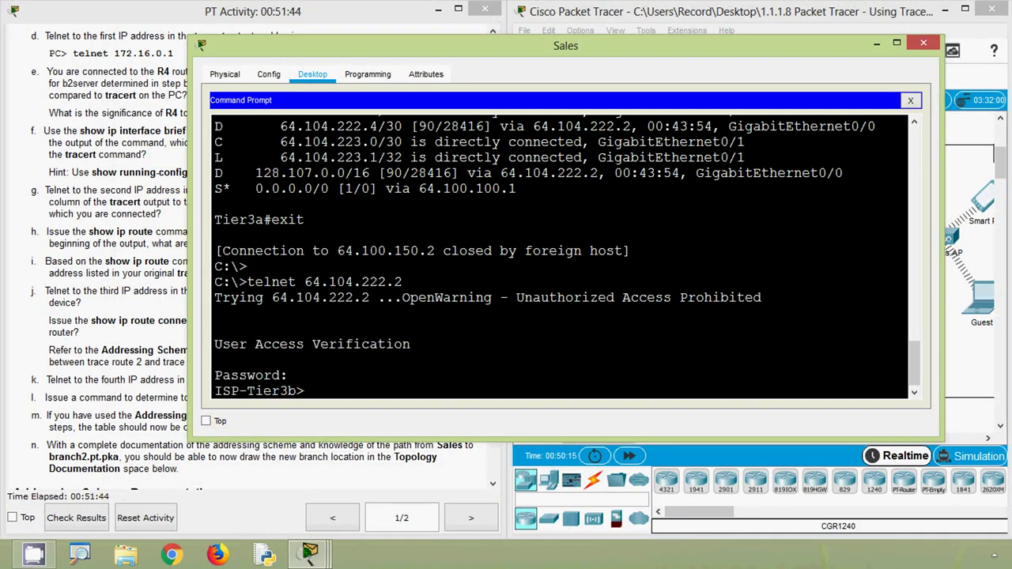
click(116, 318)
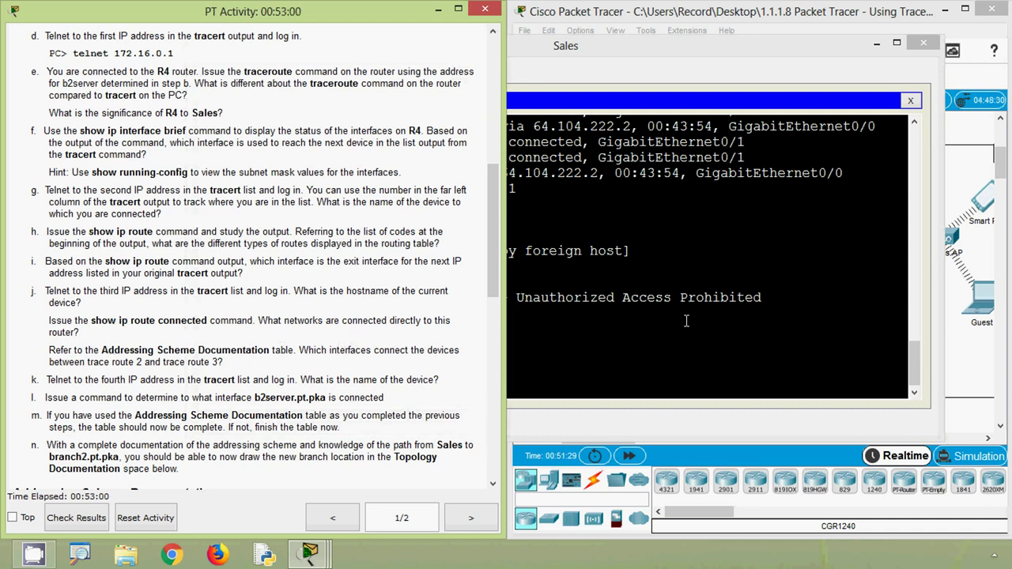
- Run show ip route connected on ISP-Tier3b and mark its four connected route lines
click(619, 329)
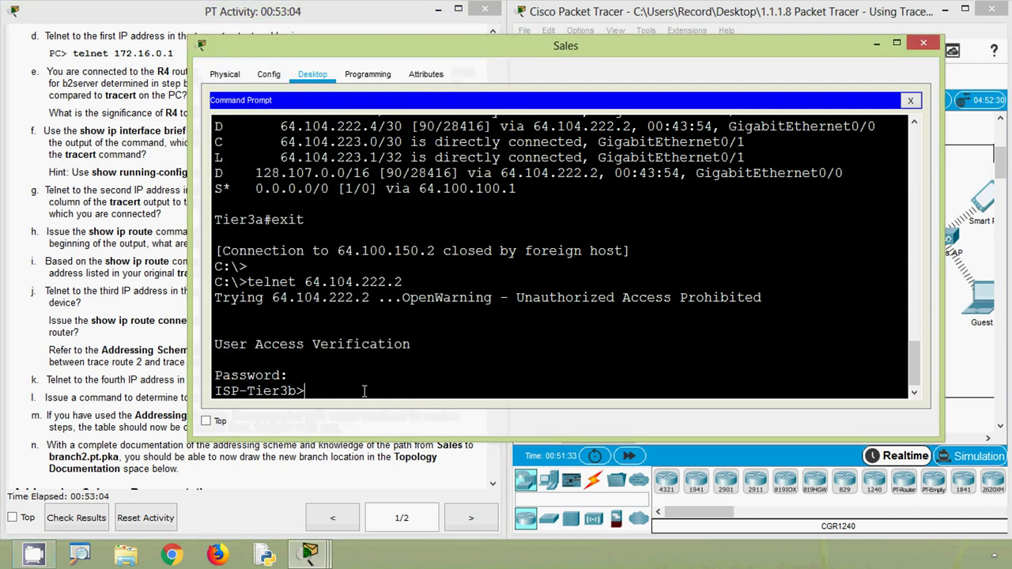
text(sho)
key(Tab)
text(i)
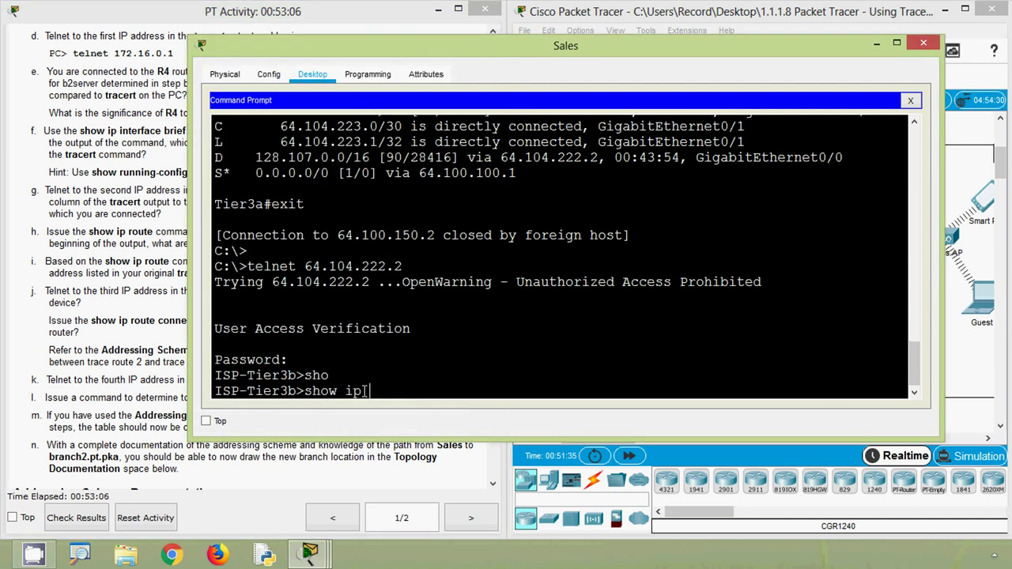
text(p ro)
key(Tab)
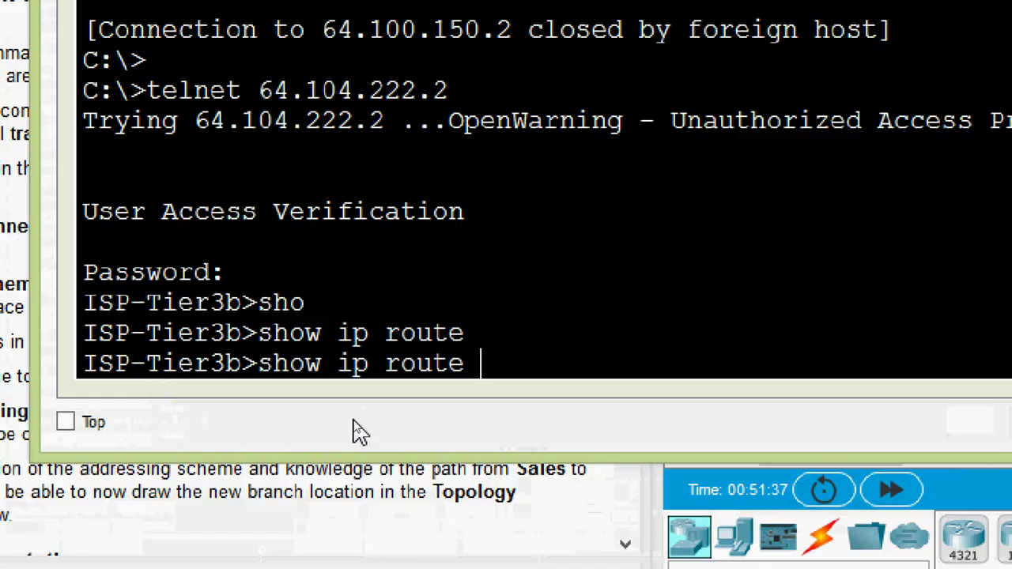
text(conne)
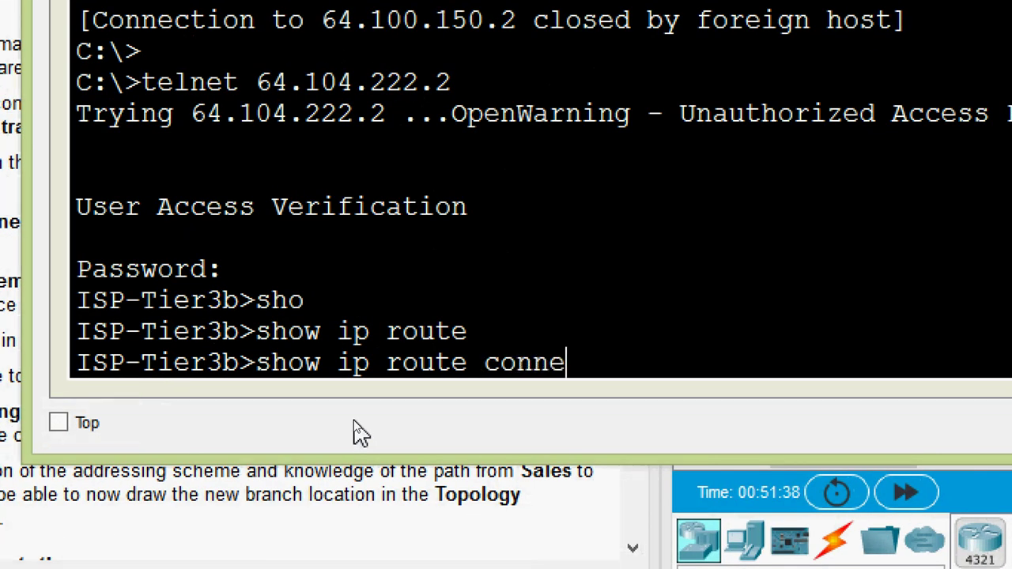
key(Tab)
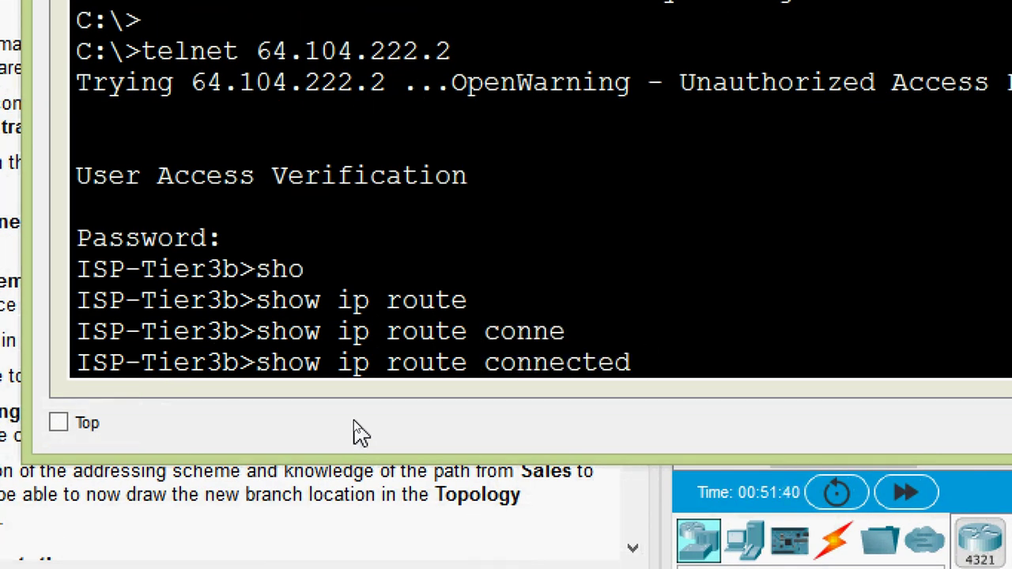
key(Return)
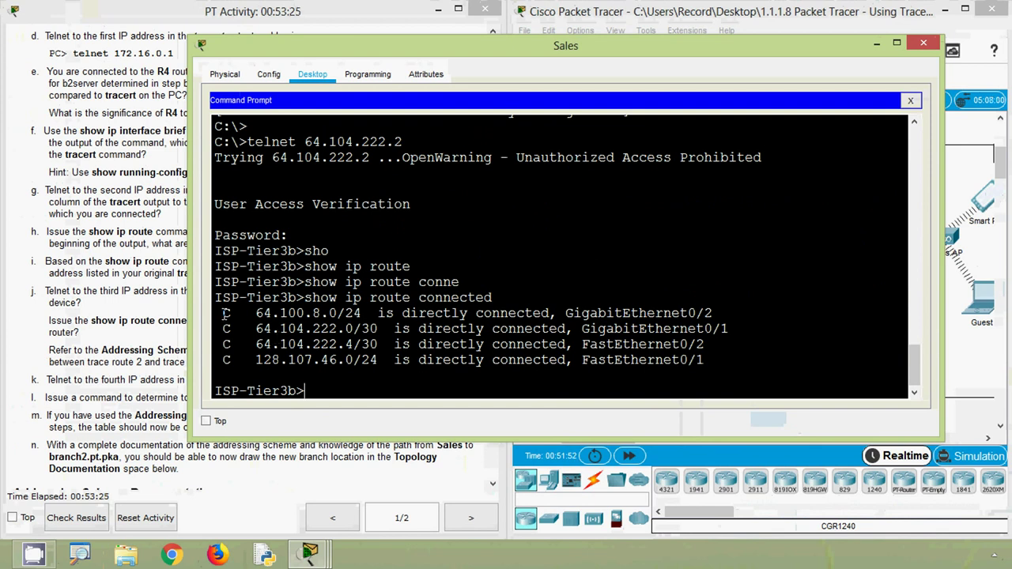
drag(225, 313, 723, 366)
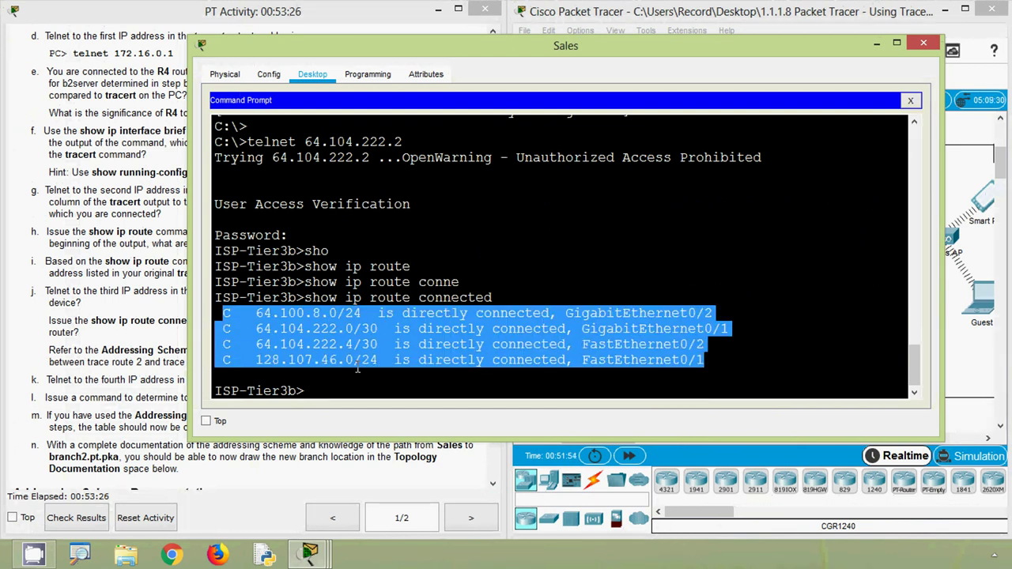
click(309, 360)
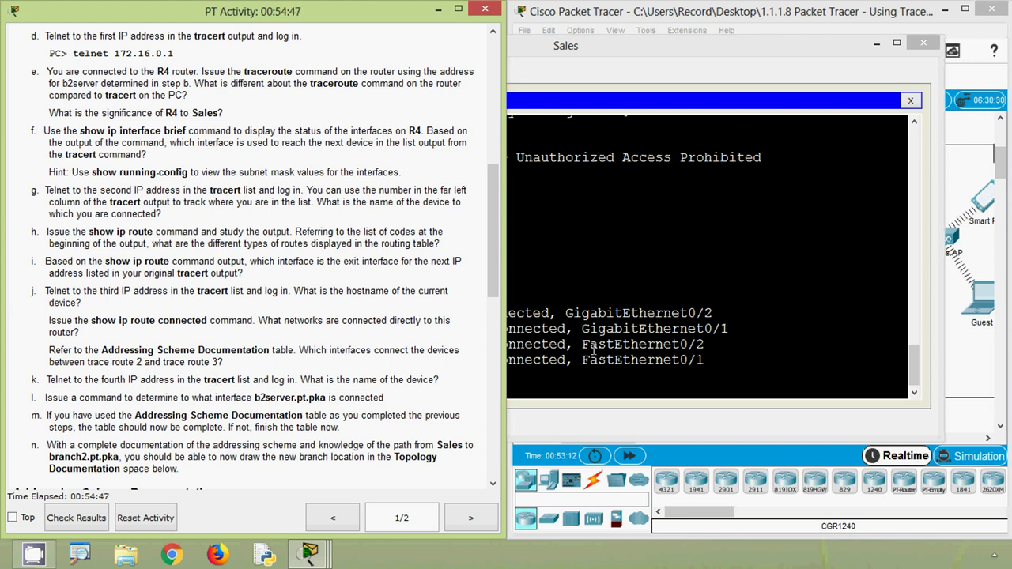
click(593, 352)
scroll(589, 332, up, 5)
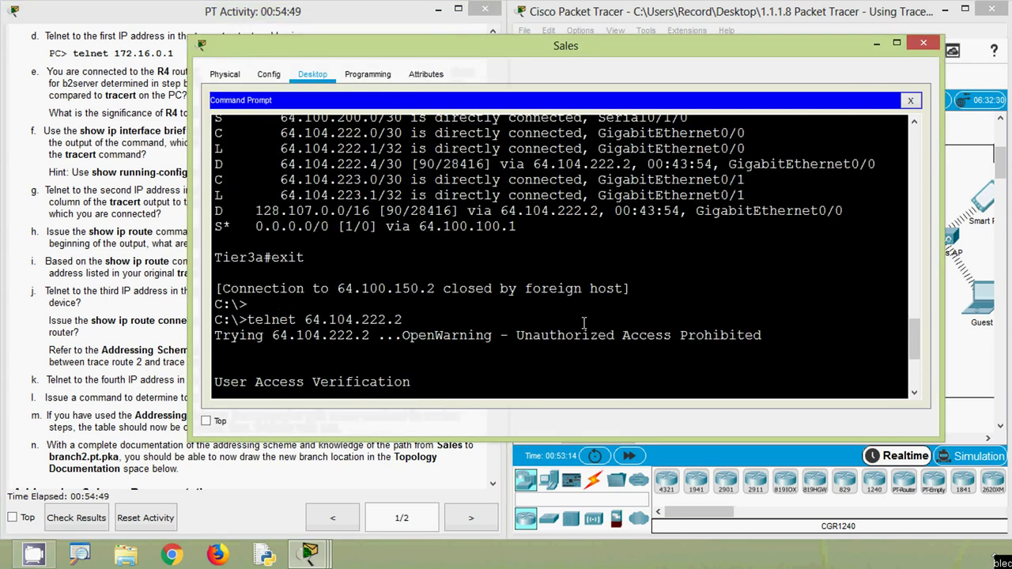
scroll(583, 322, up, 2)
scroll(584, 323, up, 7)
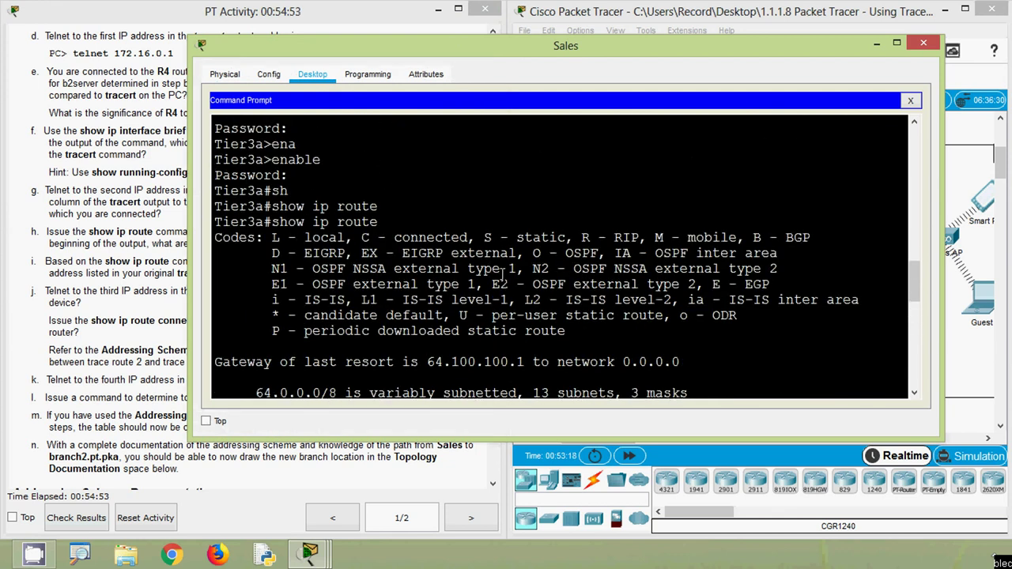
scroll(503, 273, down, 5)
scroll(559, 292, down, 1)
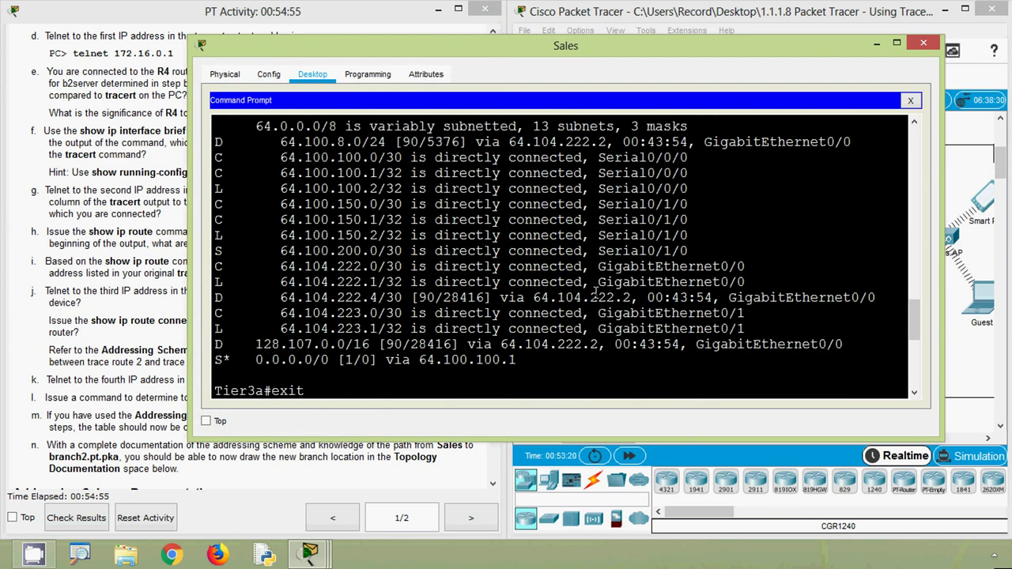
drag(600, 267, 747, 266)
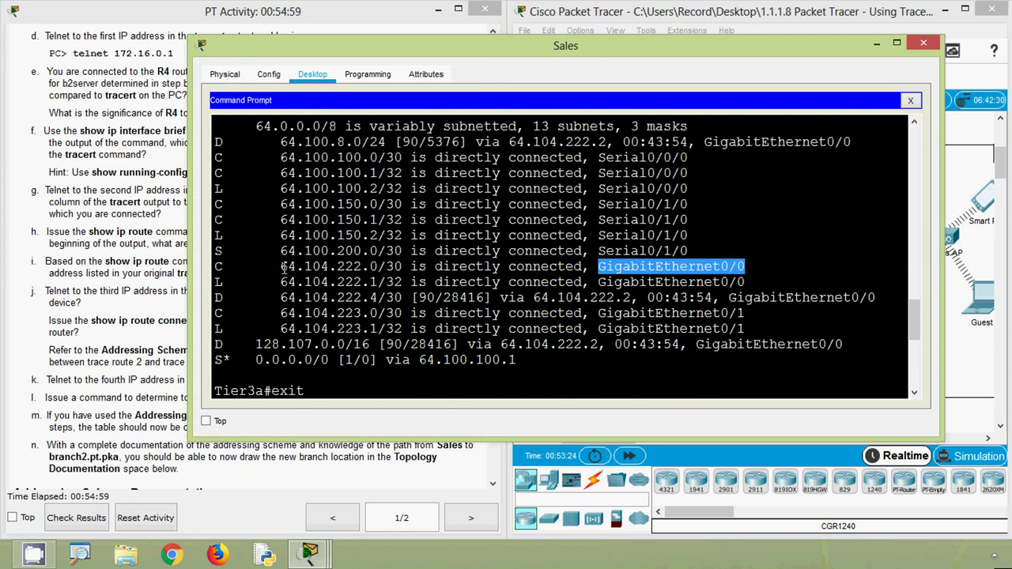
drag(283, 268, 381, 269)
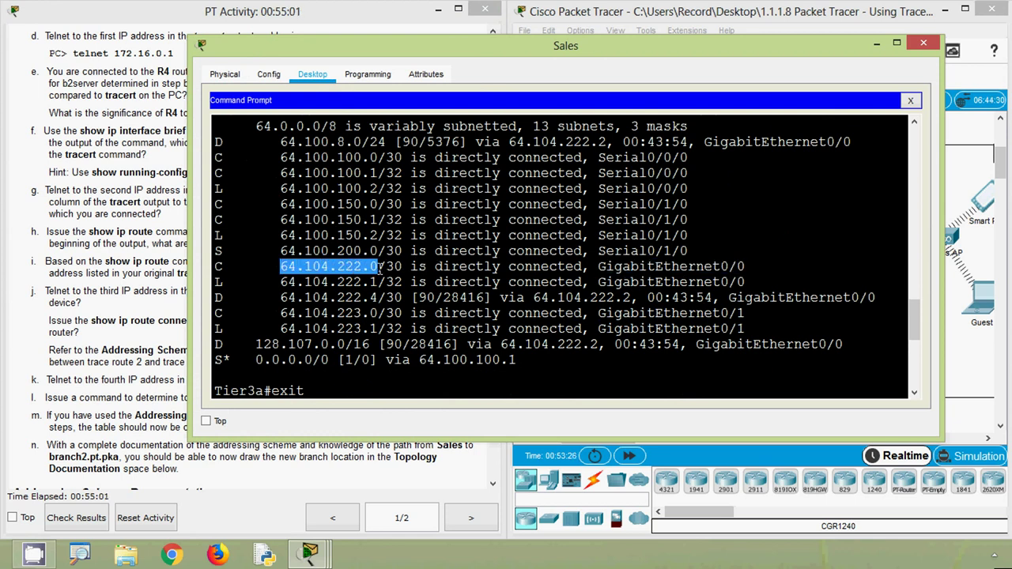
key(Return)
key(Return)
text(telnet 64.104.222.2)
key(Return)
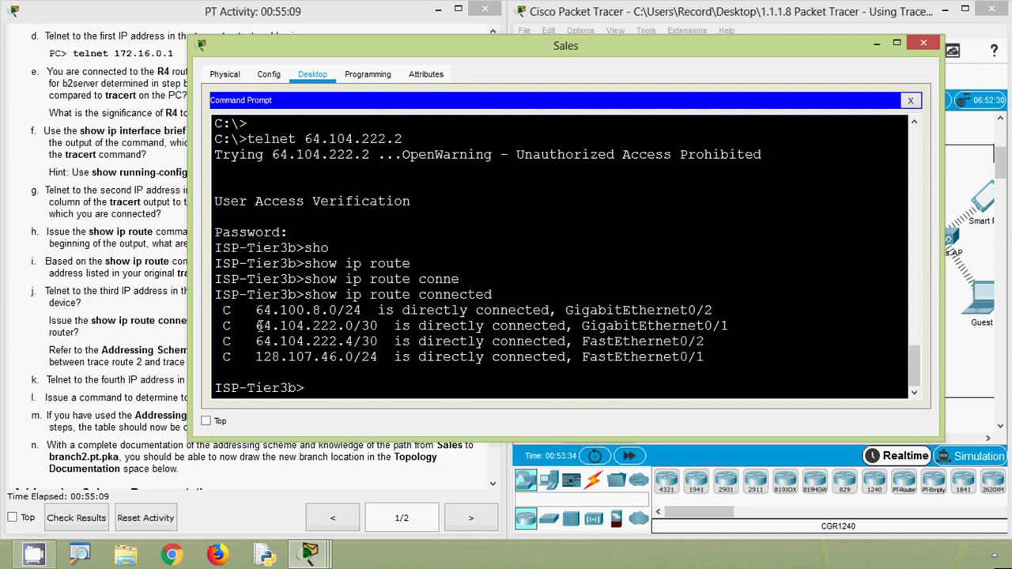
drag(258, 326, 731, 326)
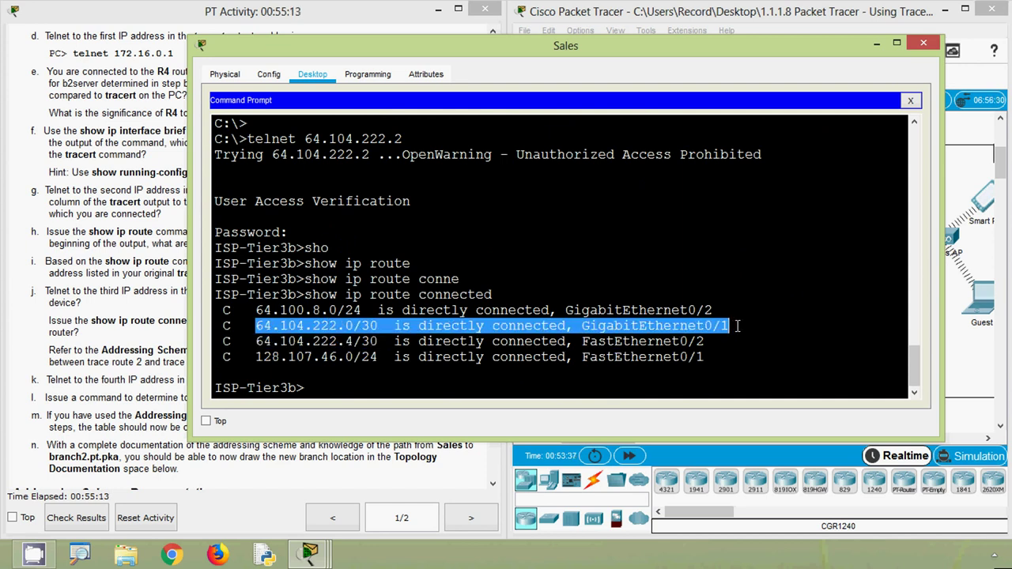
click(737, 325)
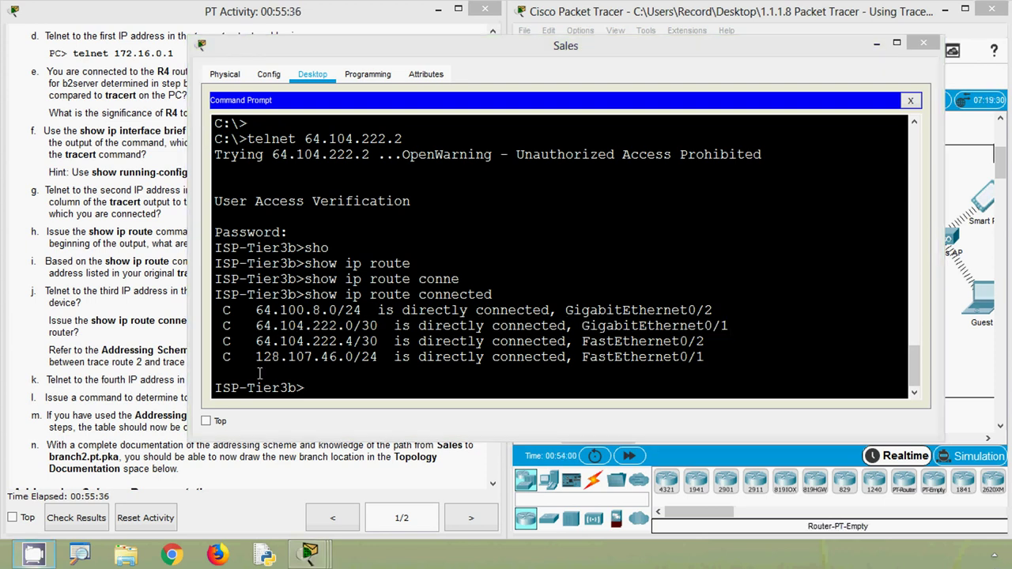
click(135, 376)
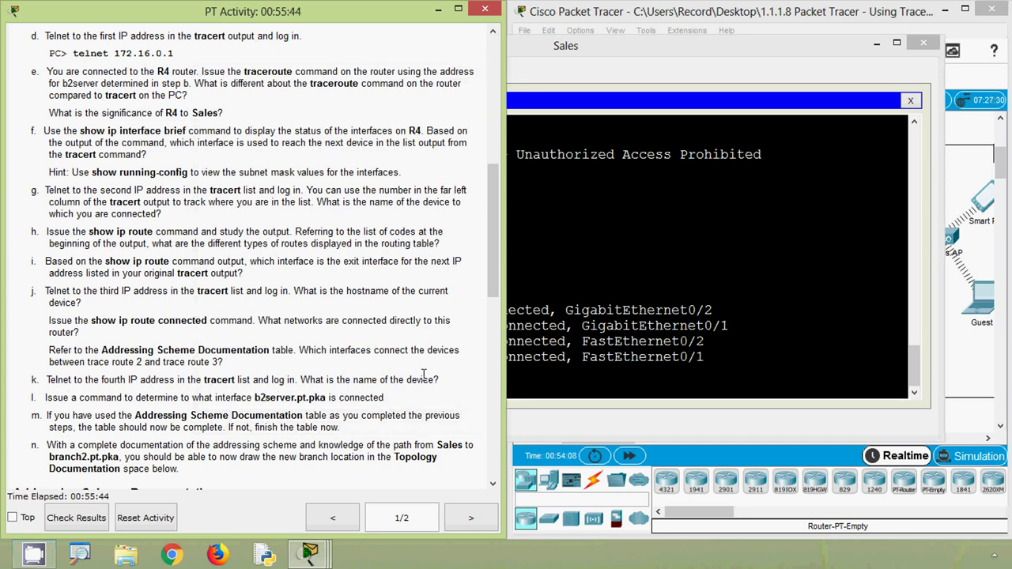
- Copy the fourth tracert hop address, 64.104.222.6, from the Sales command prompt
click(635, 336)
scroll(634, 336, up, 10)
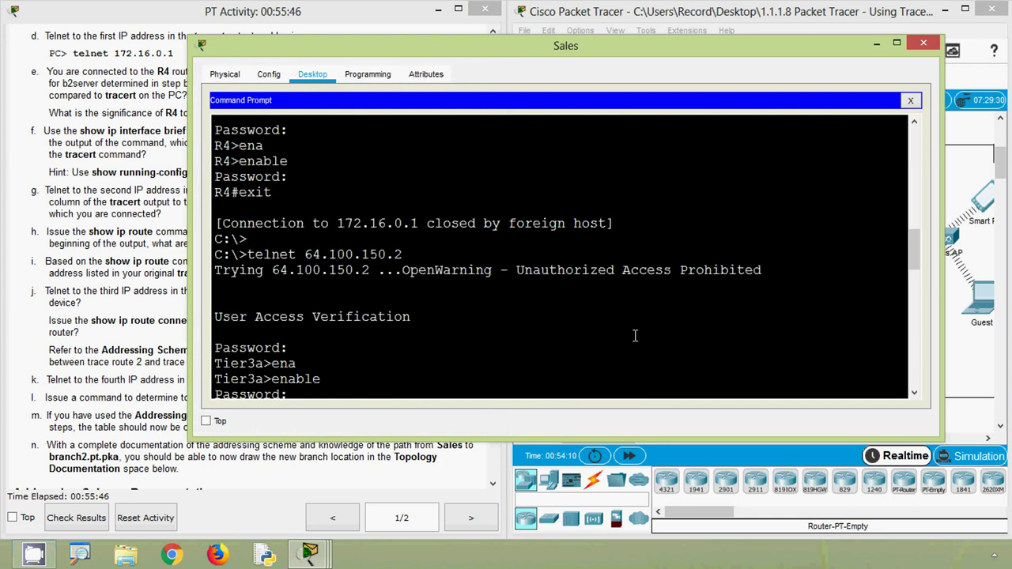
scroll(635, 336, up, 6)
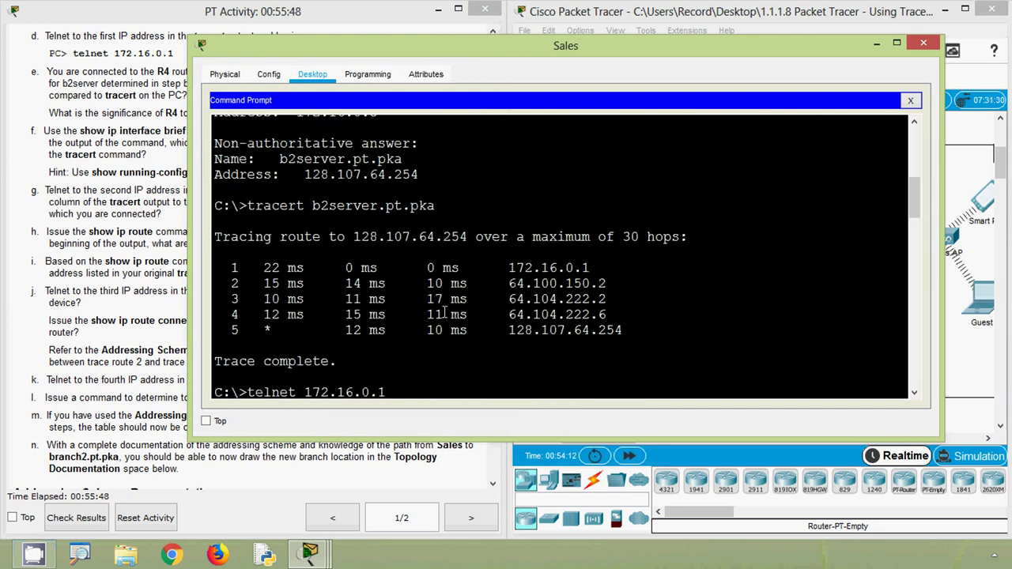
drag(602, 314, 512, 314)
right_click(519, 314)
click(537, 323)
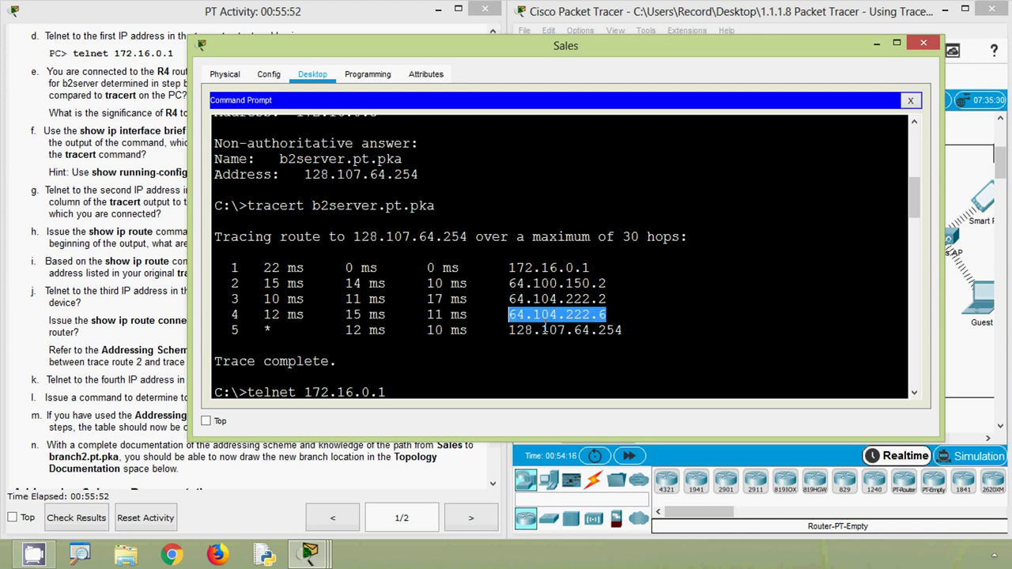
scroll(534, 336, down, 10)
scroll(533, 336, down, 5)
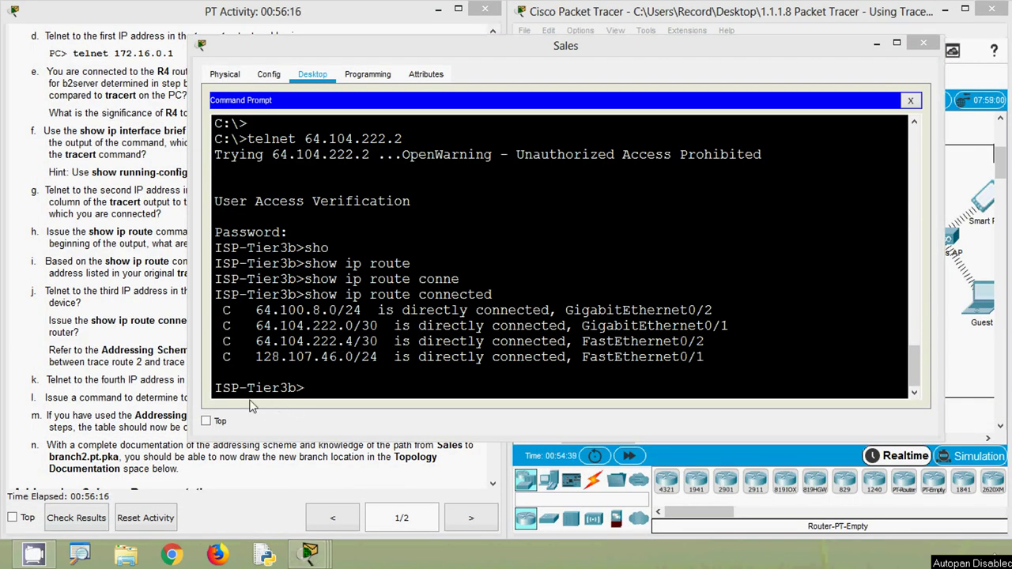
- Exit ISP-Tier3b and telnet to 64.104.222.6, logging in with the password
click(314, 393)
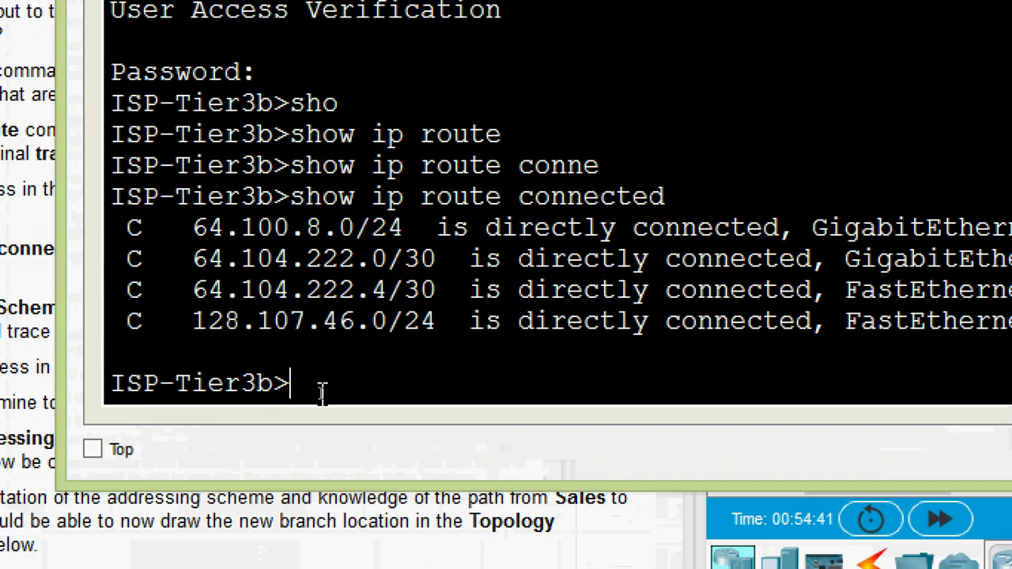
text(exit)
key(Return)
key(Return)
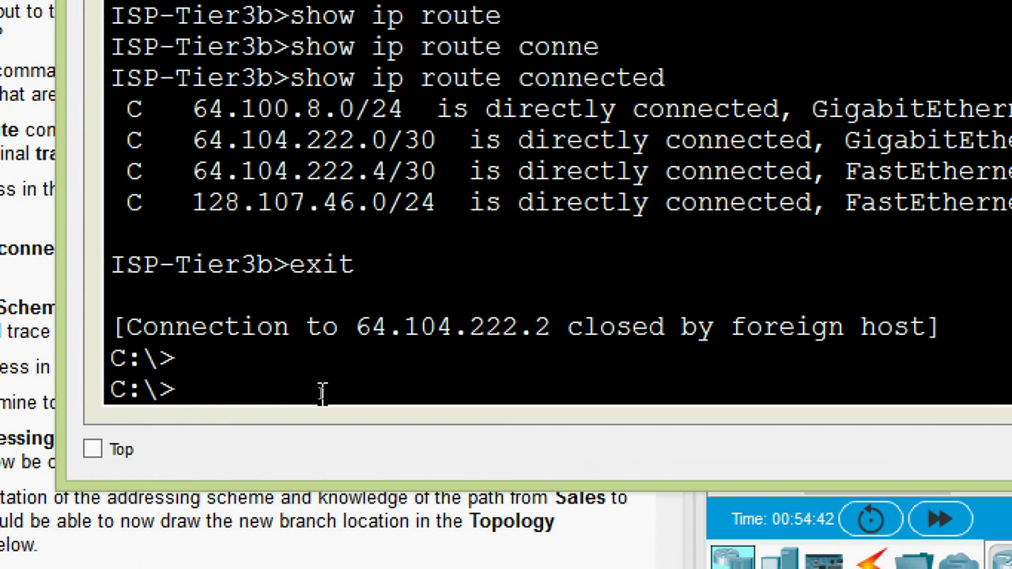
text(telnet)
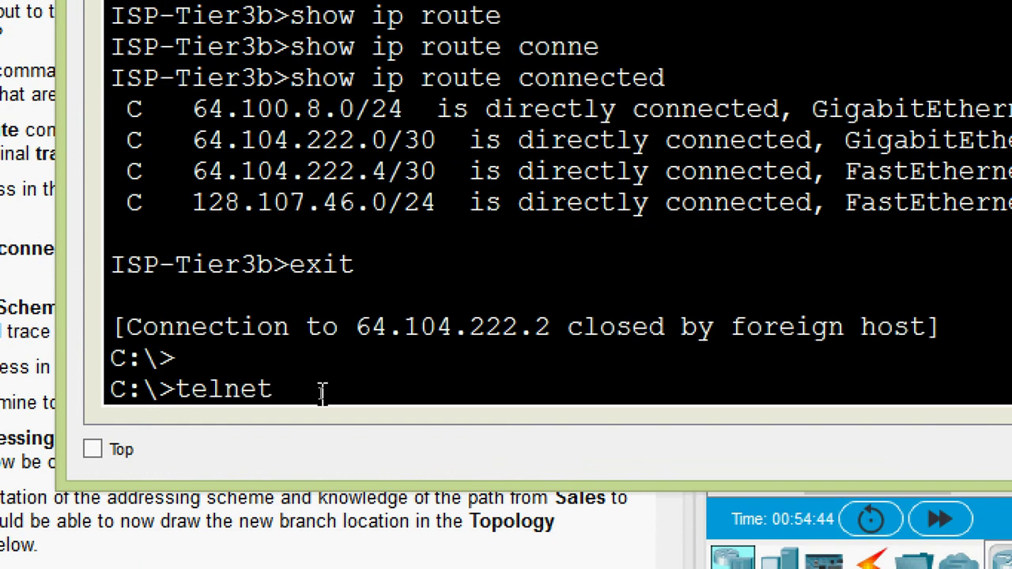
right_click(315, 388)
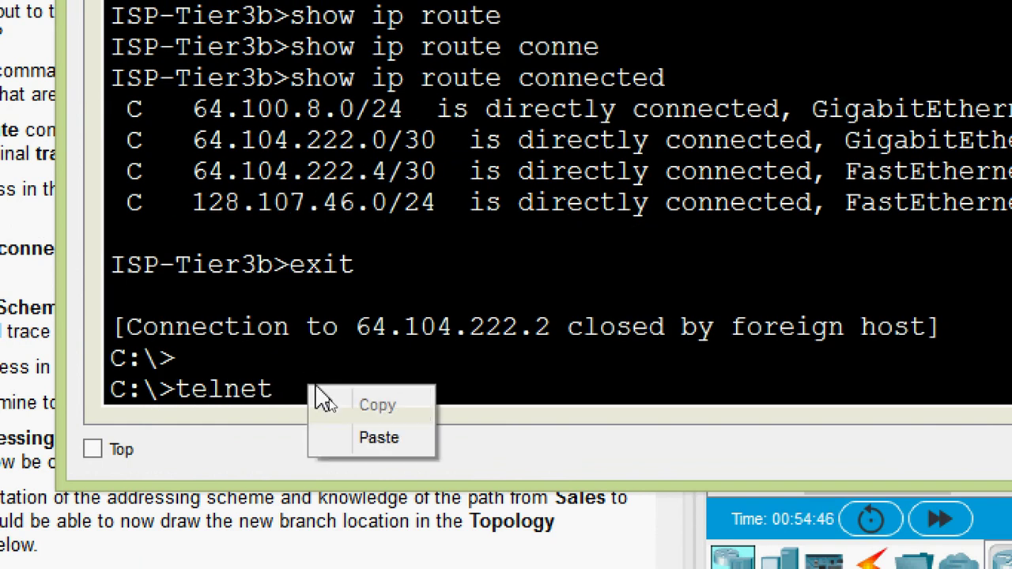
click(358, 440)
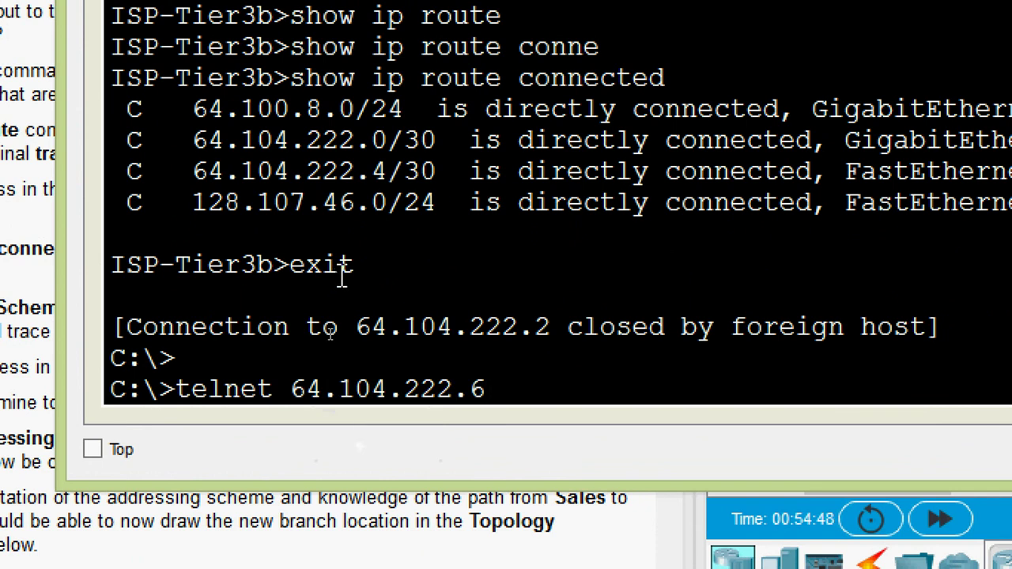
key(Return)
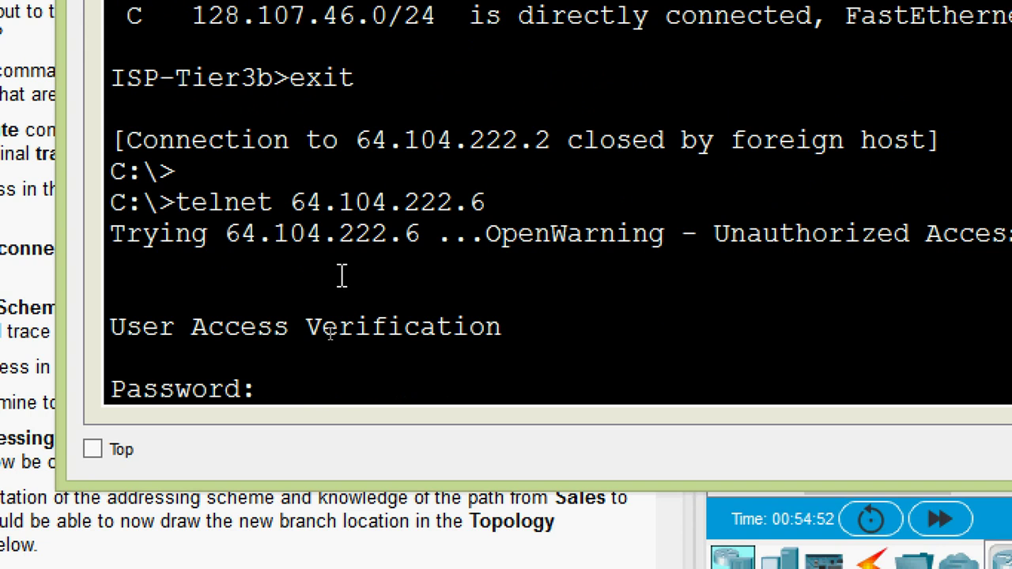
key(Return)
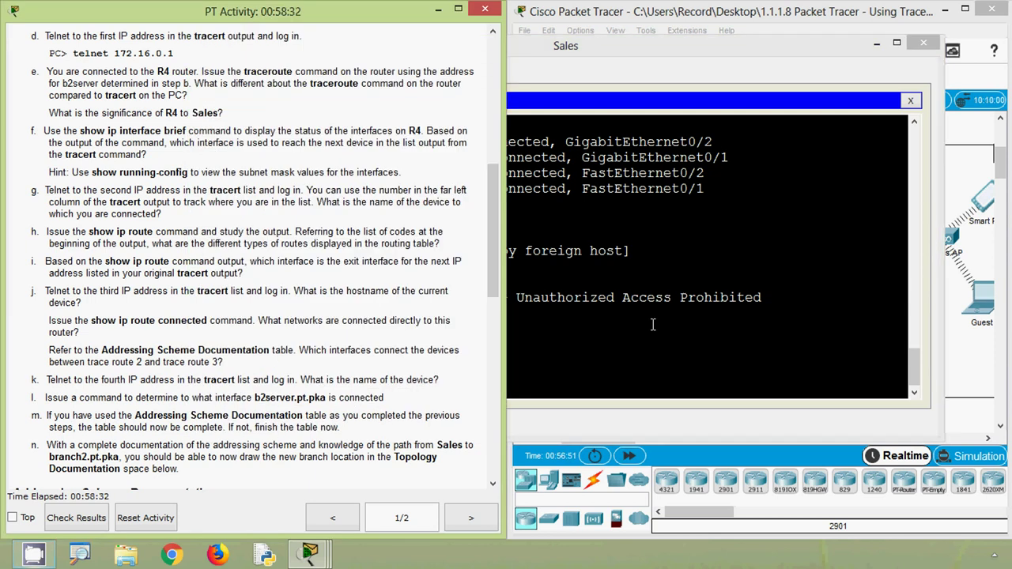
- Run show ip route on B2-R1
click(367, 378)
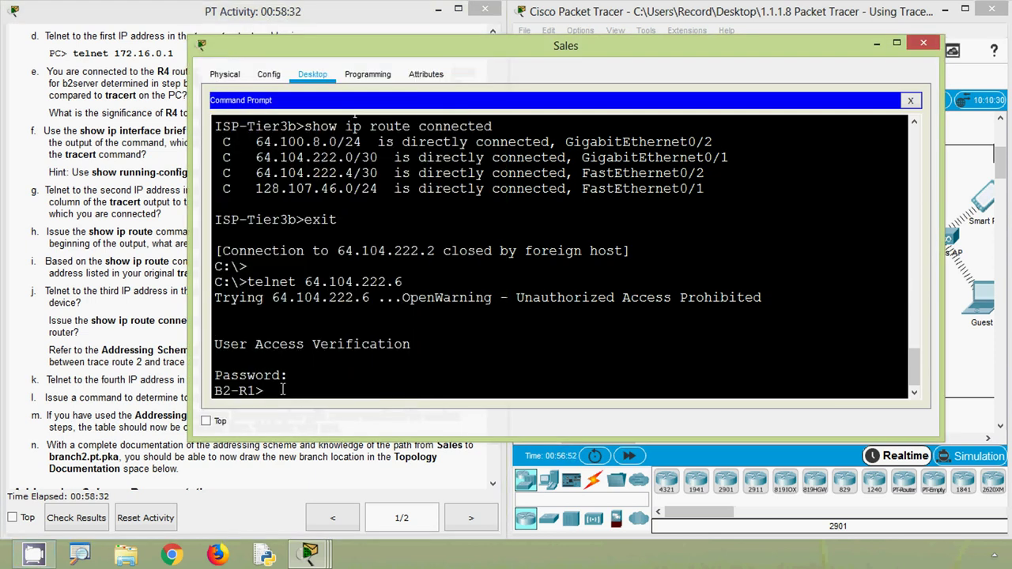
text(sh)
key(Tab)
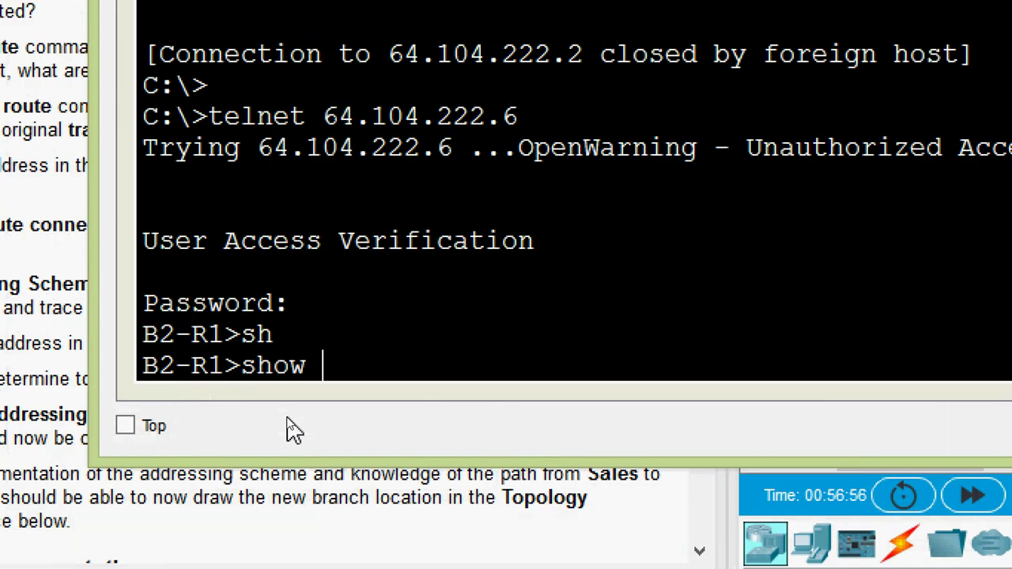
text(ip route)
key(Return)
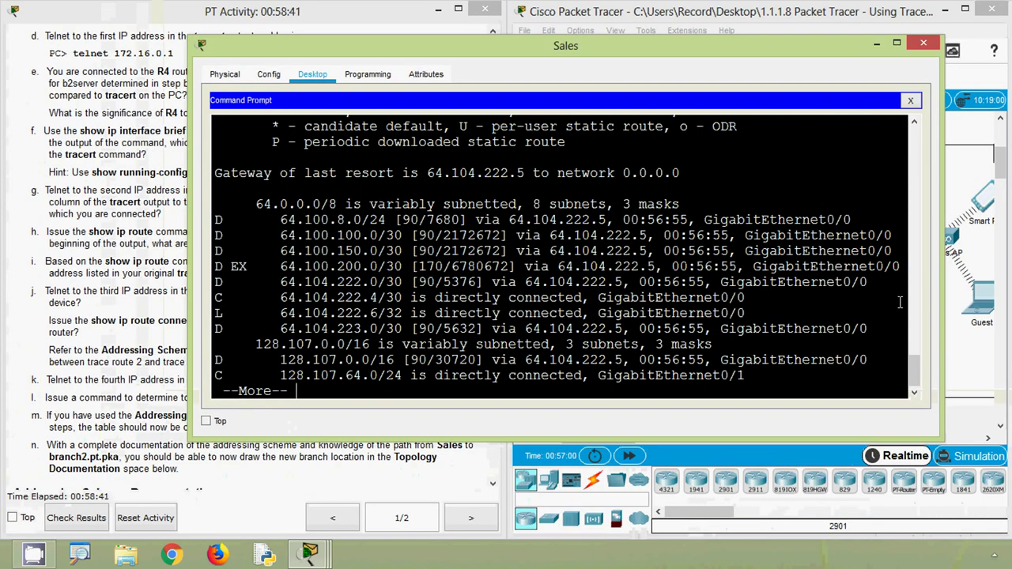
- Widen the Sales terminal window and highlight the final hop address in the trace
drag(941, 296, 956, 296)
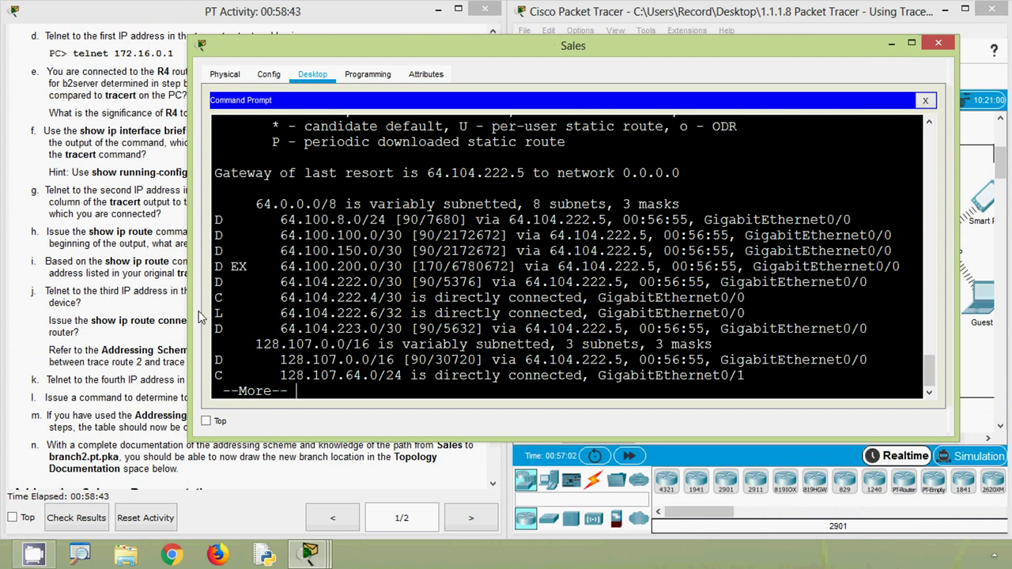
drag(190, 316, 132, 316)
scroll(387, 308, up, 20)
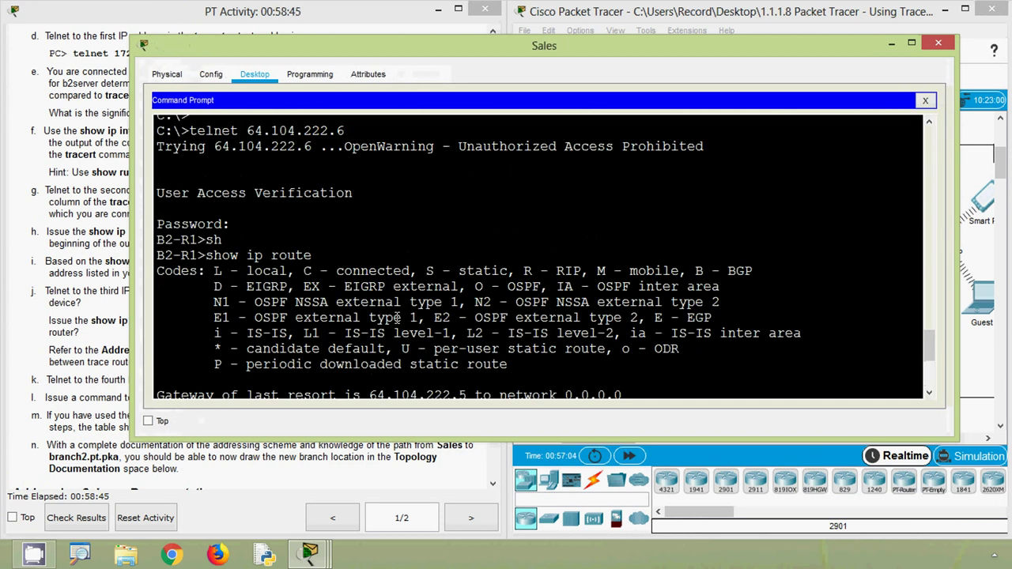
scroll(403, 320, up, 15)
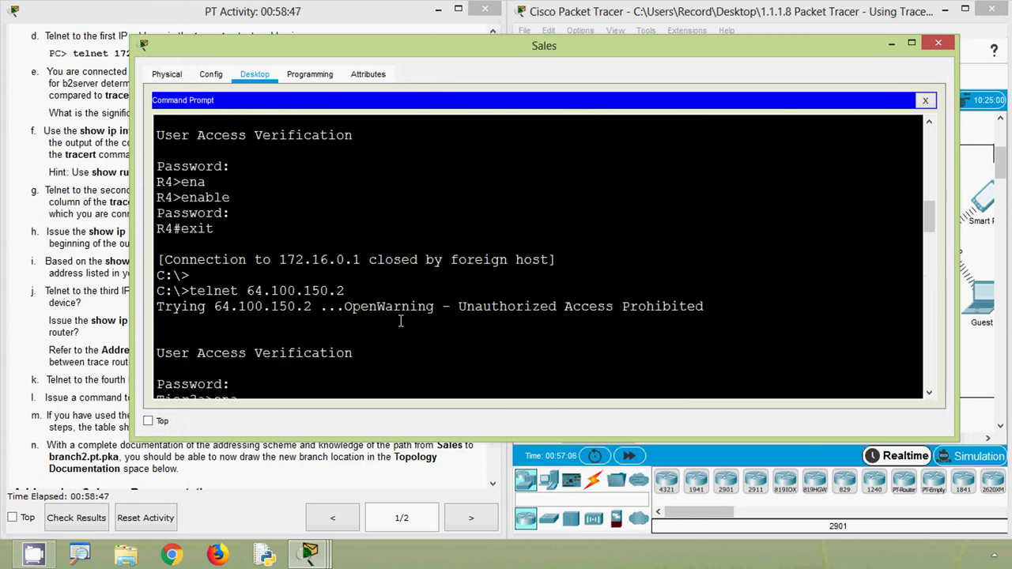
scroll(470, 344, down, 1)
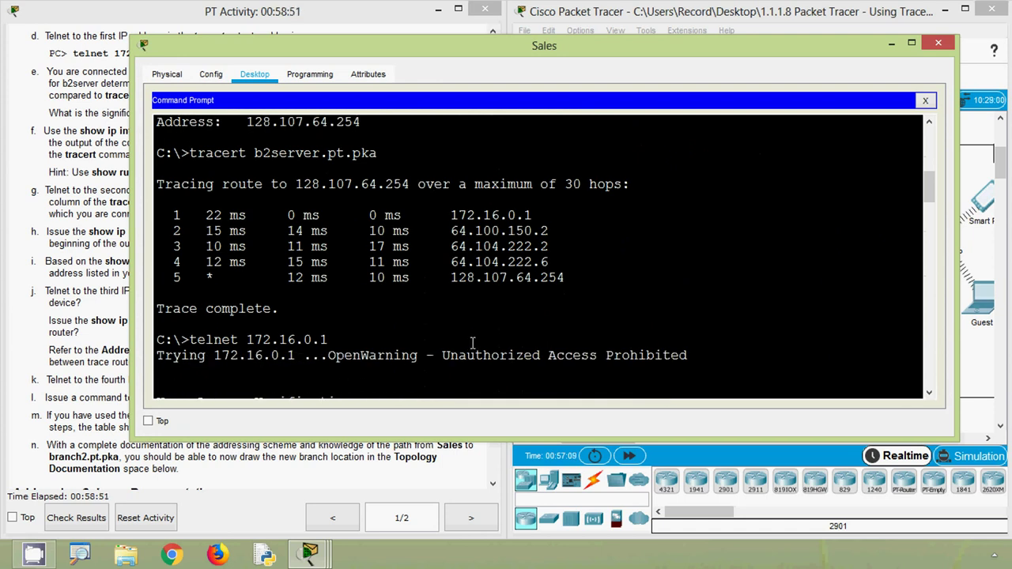
scroll(472, 341, up, 1)
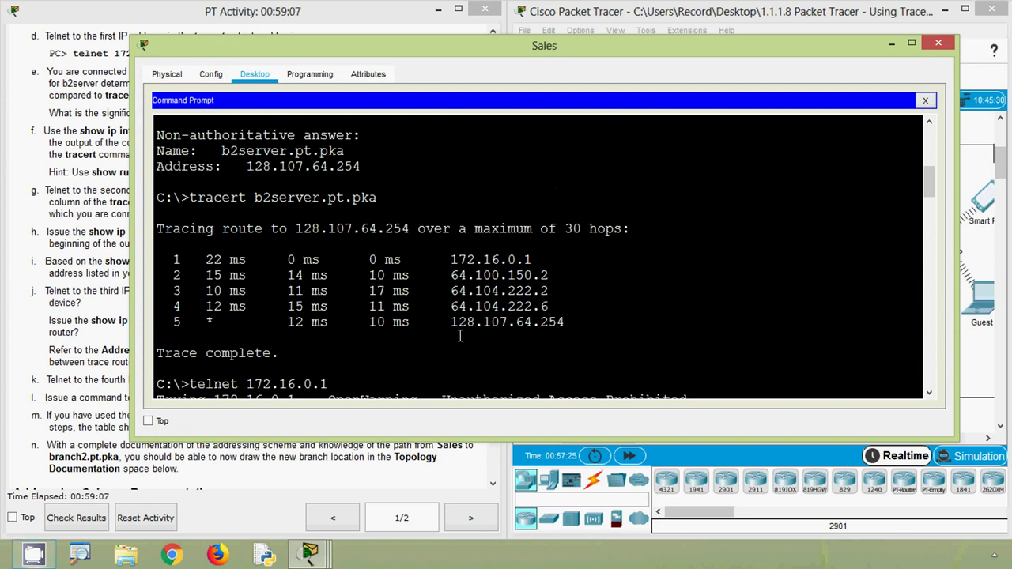
drag(451, 323, 558, 333)
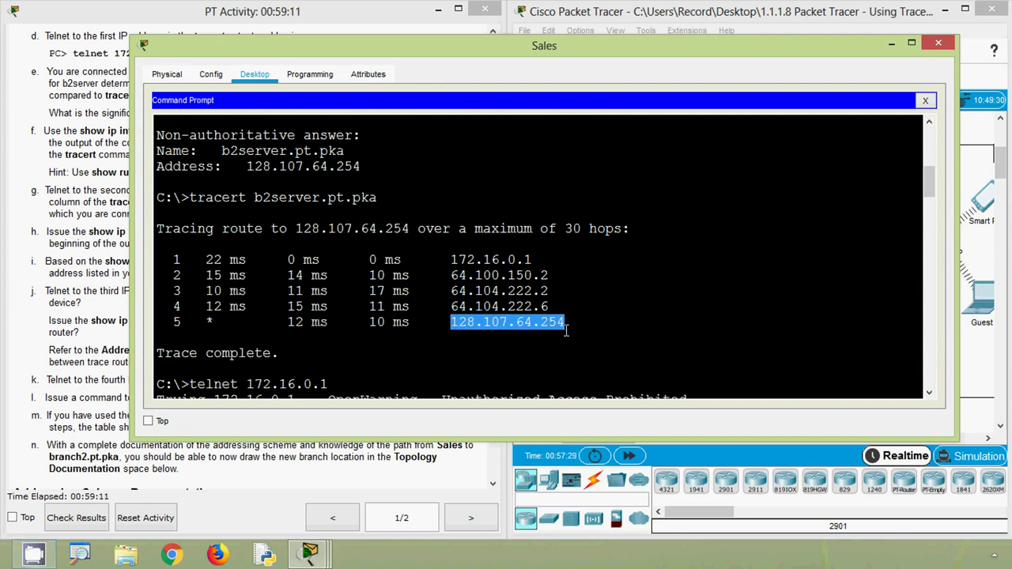
click(575, 329)
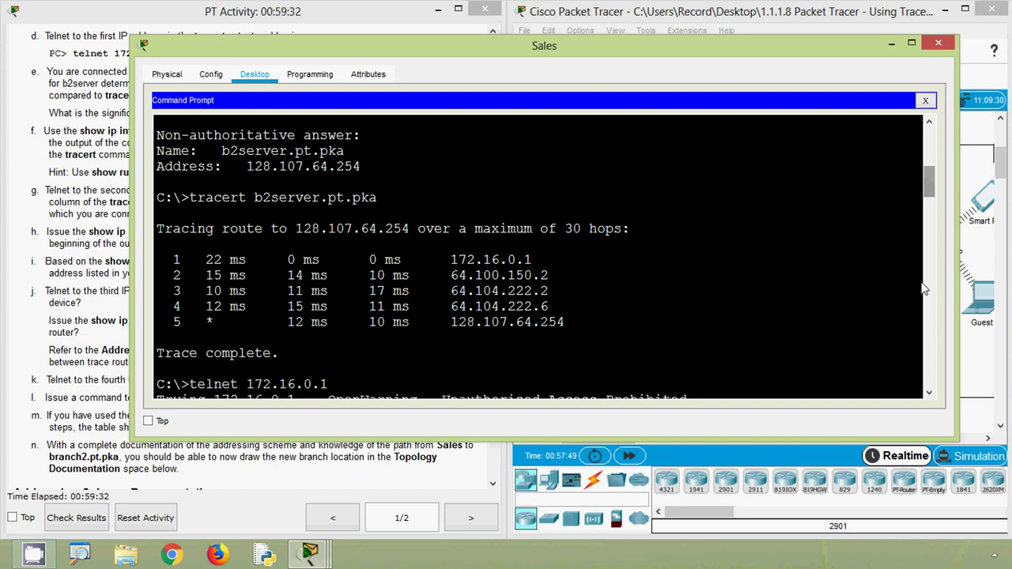
- Page the routing table and find 128.107.64.0/24 directly connected on GigabitEthernet0/1
click(930, 381)
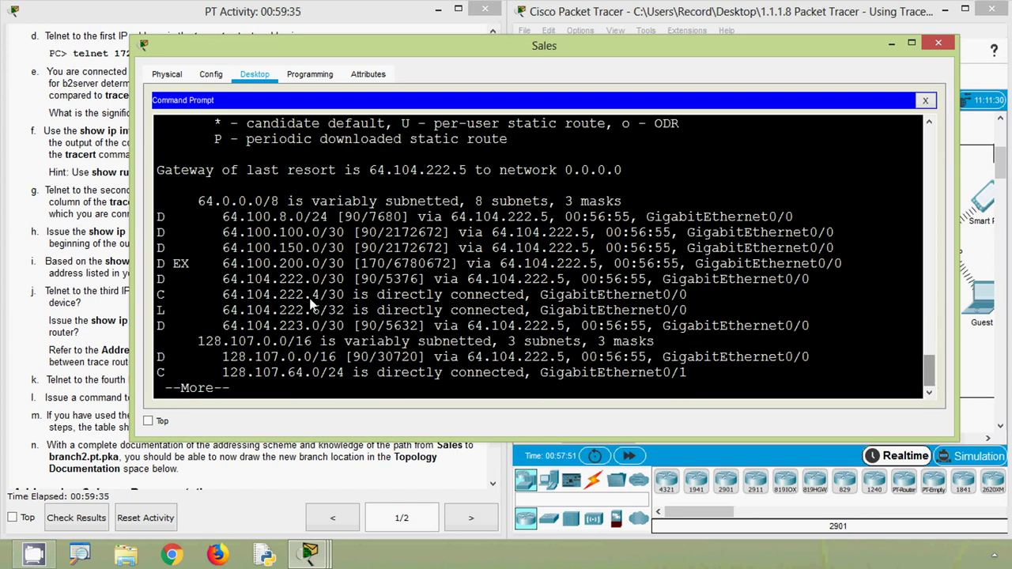
key(space)
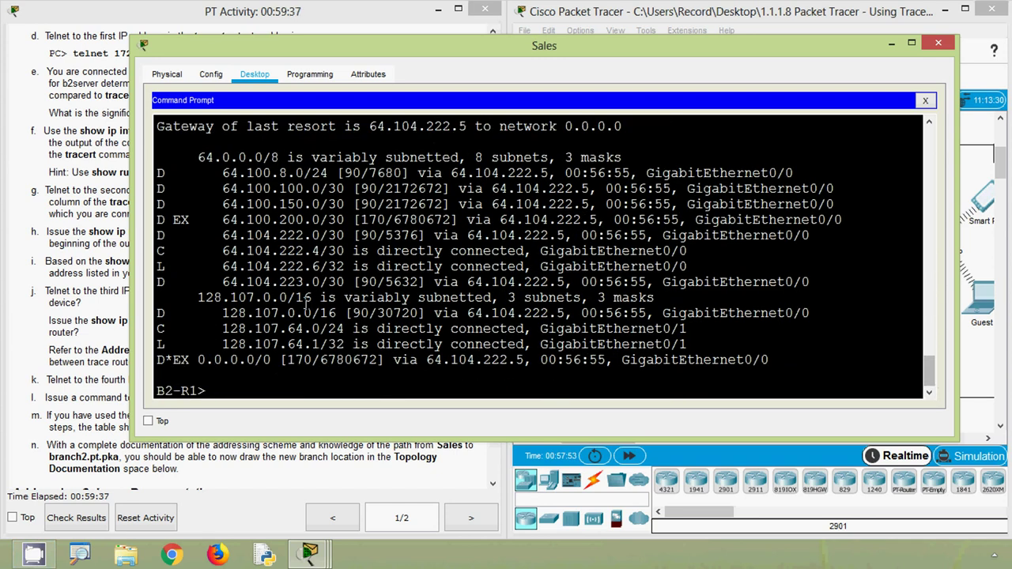
right_click(237, 389)
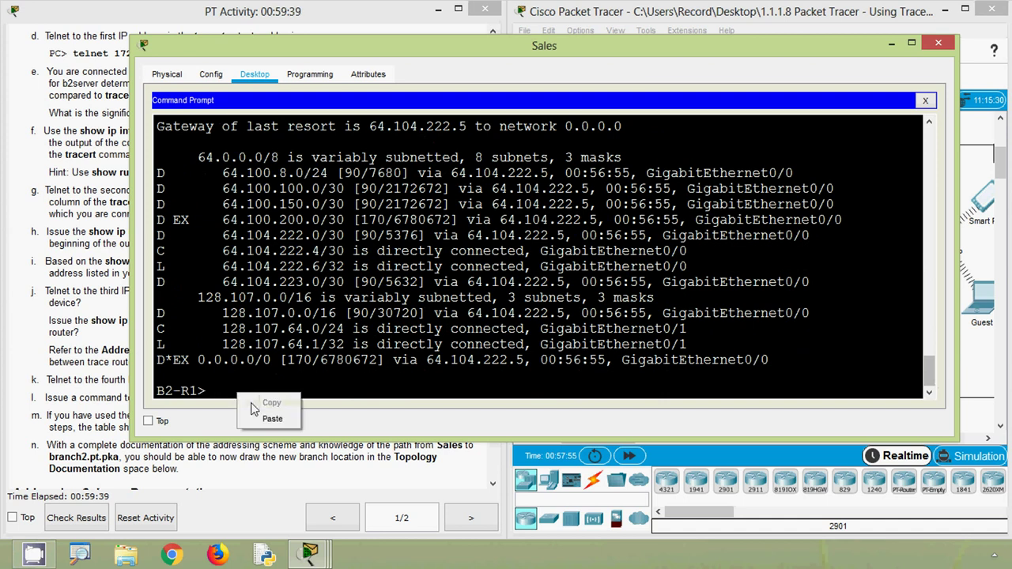
click(259, 422)
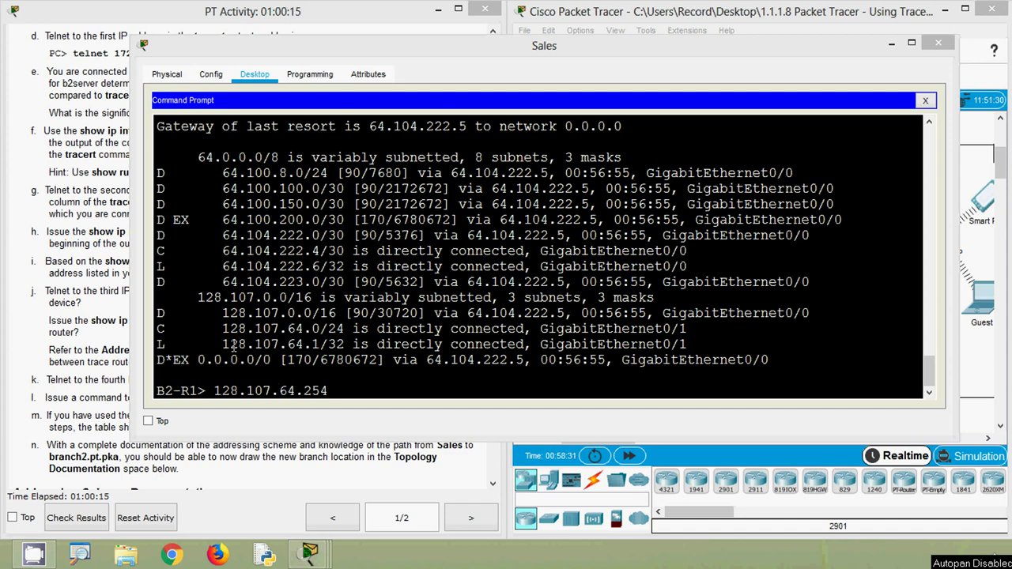
drag(160, 328, 363, 331)
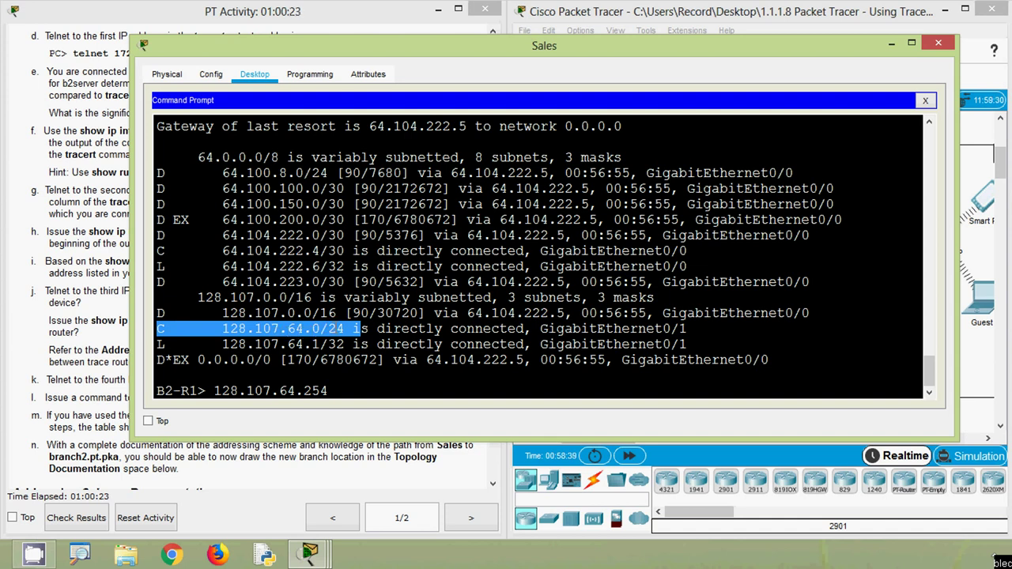
click(357, 329)
drag(223, 344, 319, 345)
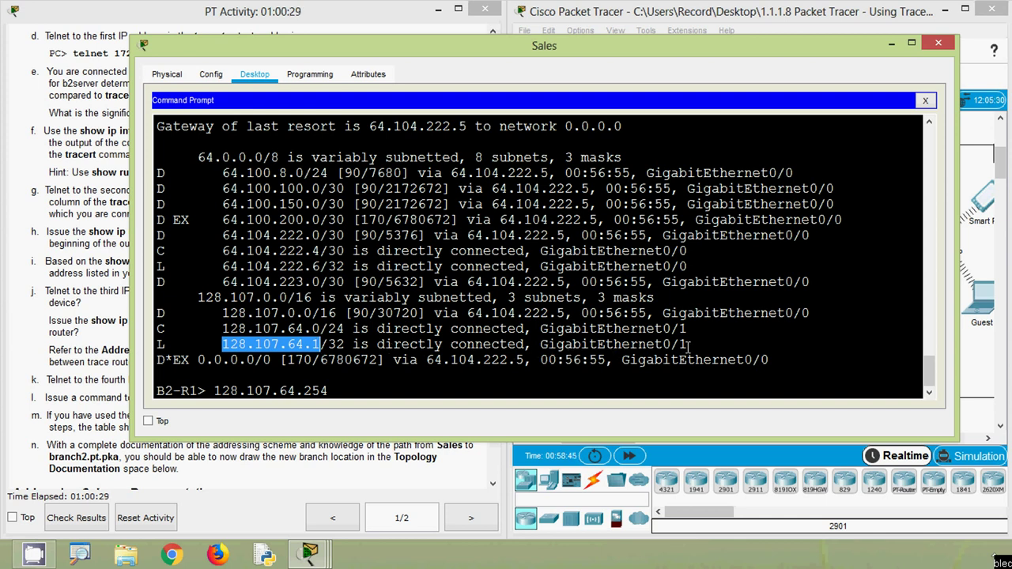
drag(688, 346, 540, 345)
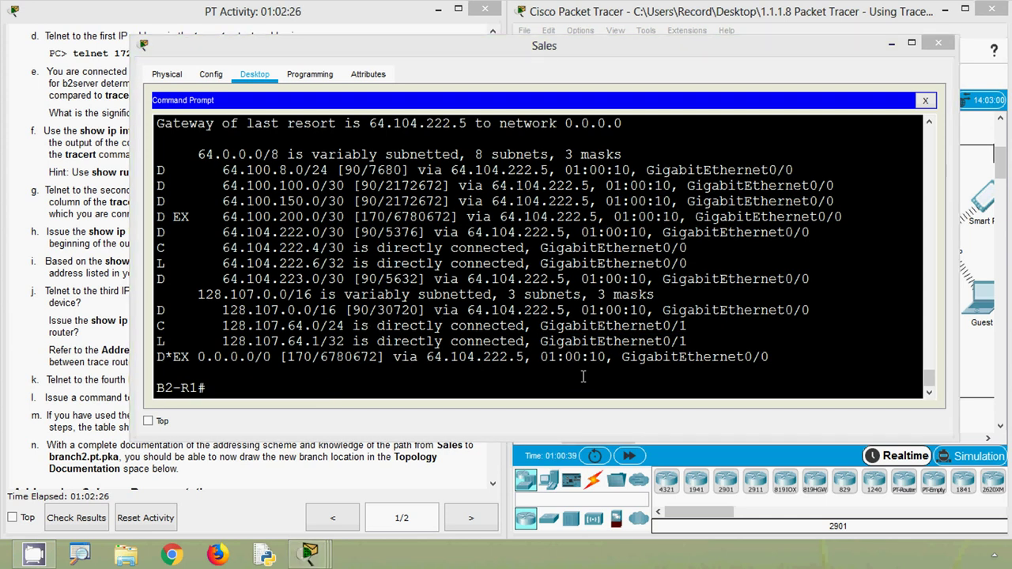
- Run show running-config on B2-R1 and page into the configuration
click(233, 392)
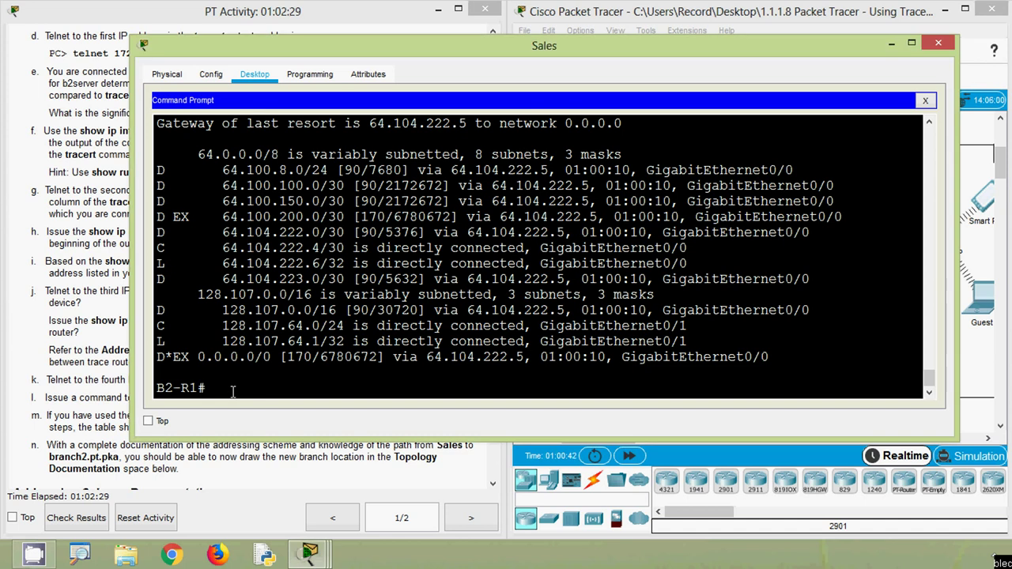
text(sh)
key(Tab)
text(ru)
key(Tab)
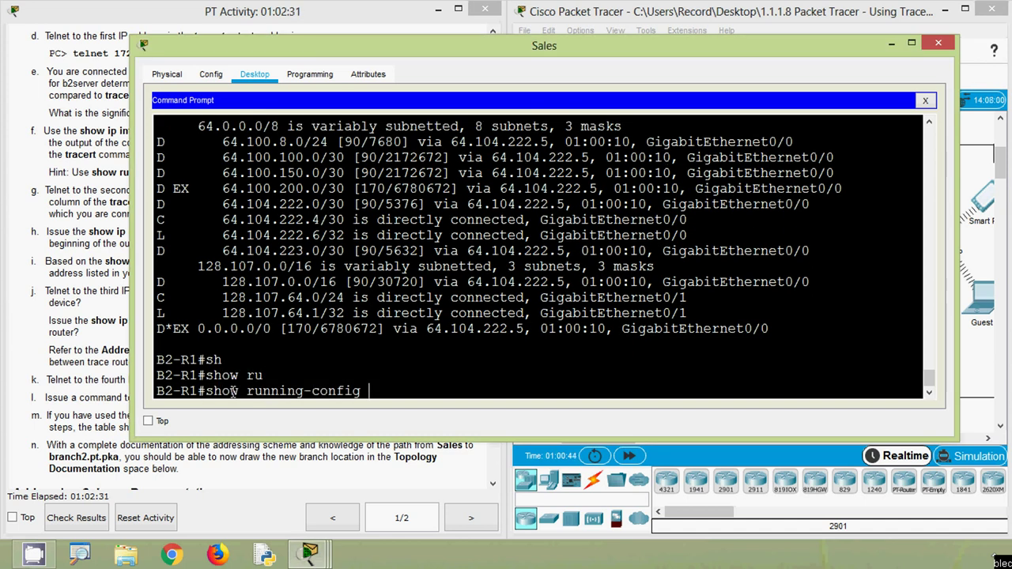
key(Return)
key(space)
key(space)
- Review GigabitEthernet0/1's address 128.107.64.1 and mask, then page to the config's end
scroll(283, 341, up, 3)
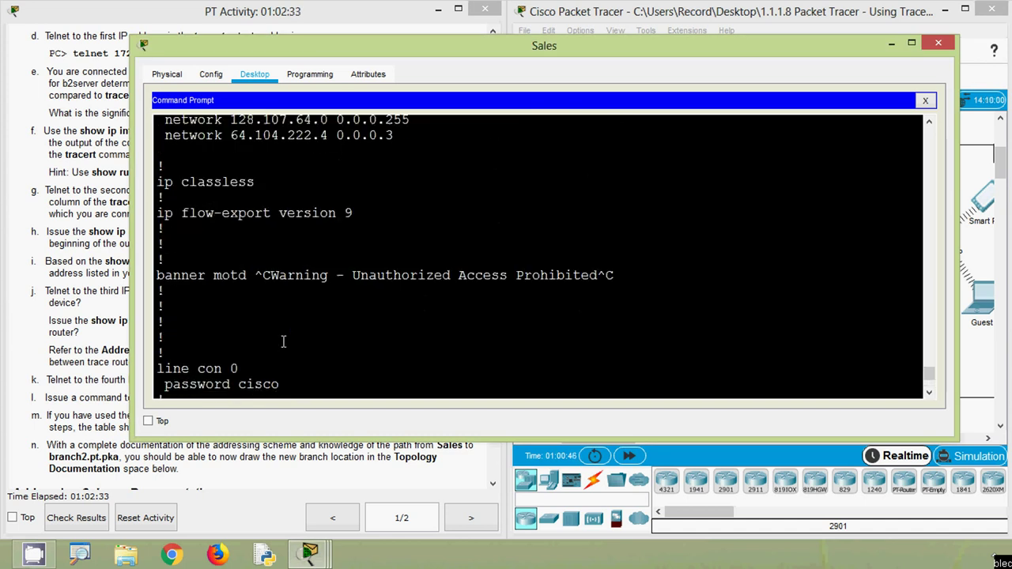
scroll(283, 341, up, 3)
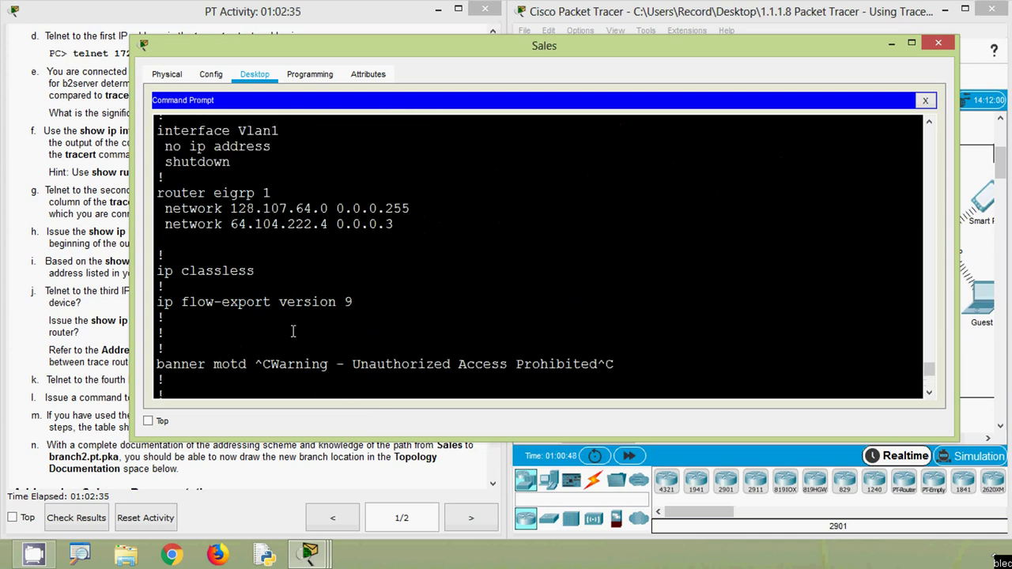
scroll(293, 331, up, 3)
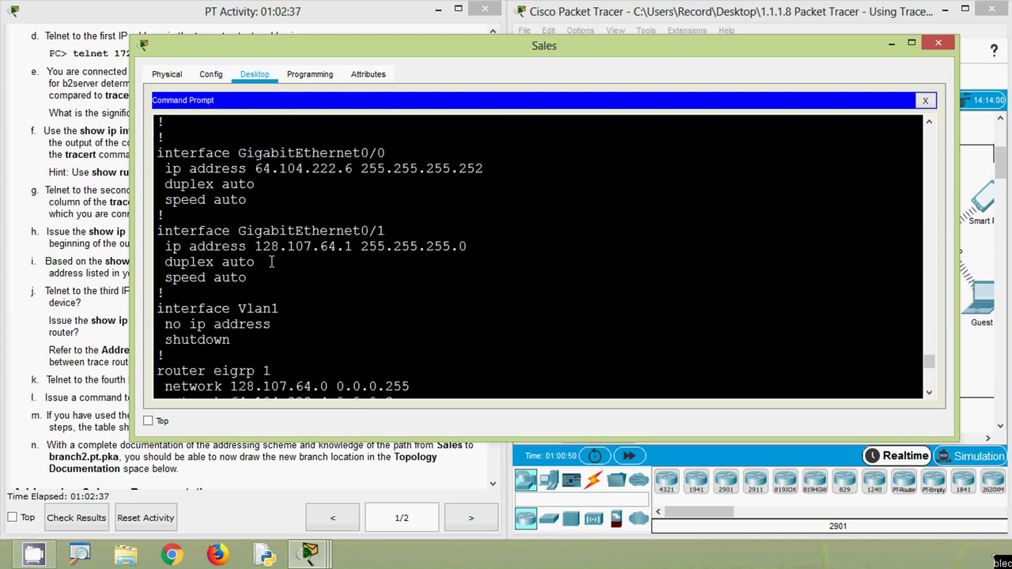
drag(256, 248, 353, 249)
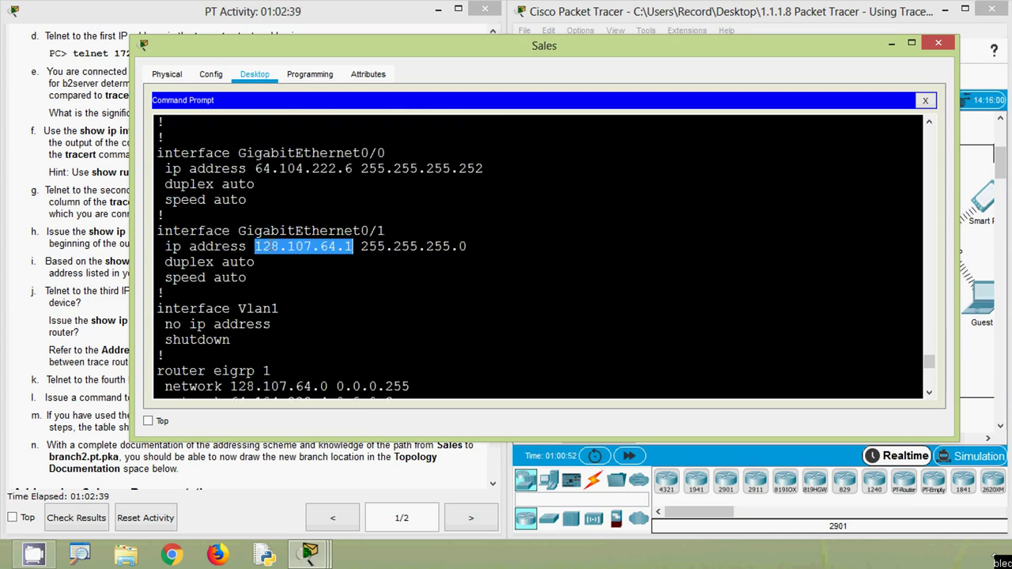
mouse_move(239, 231)
mouse_down()
mouse_move(385, 247)
mouse_move(481, 239)
mouse_move(291, 230)
mouse_move(241, 246)
mouse_up()
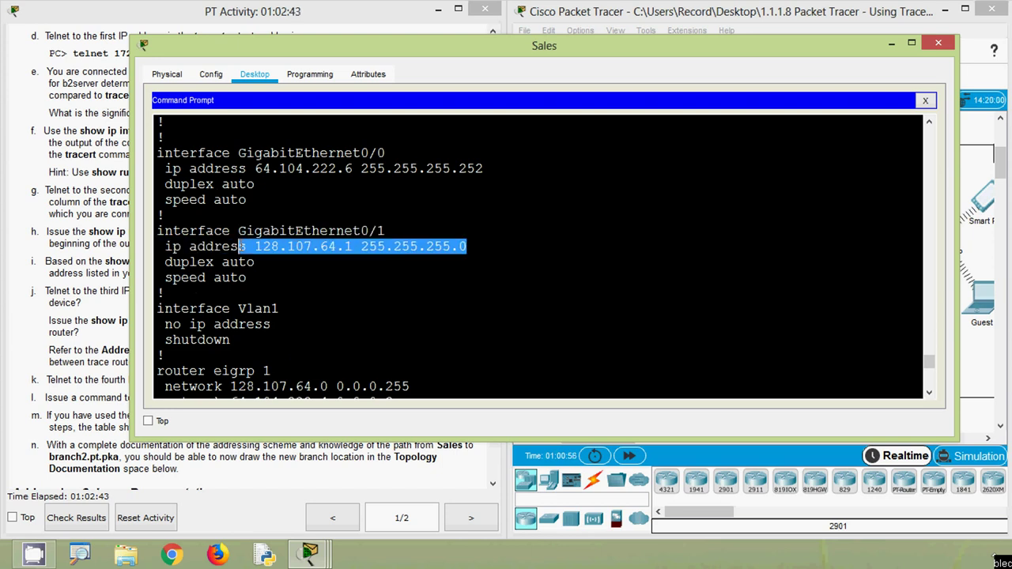
click(261, 244)
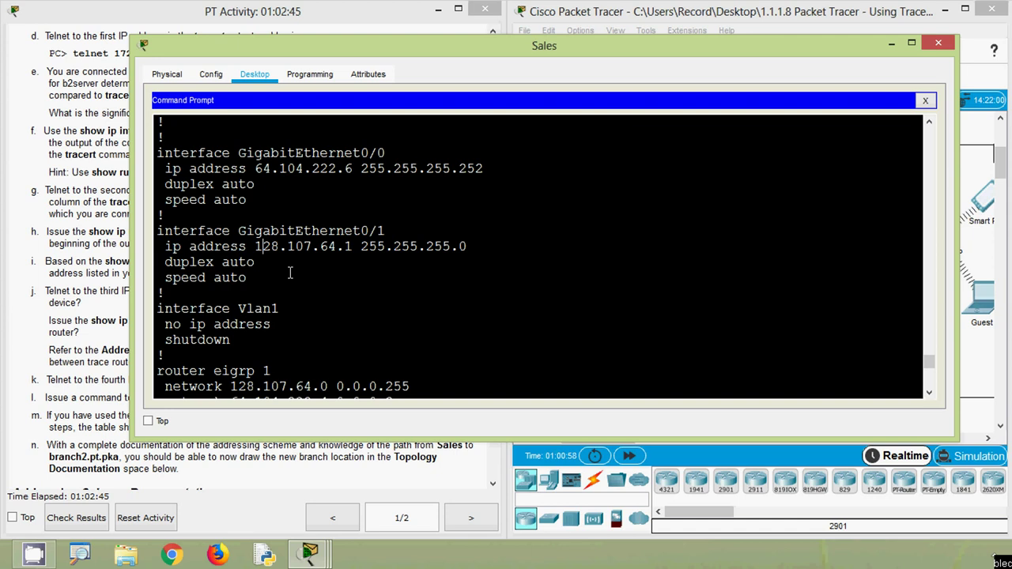
scroll(290, 273, down, 5)
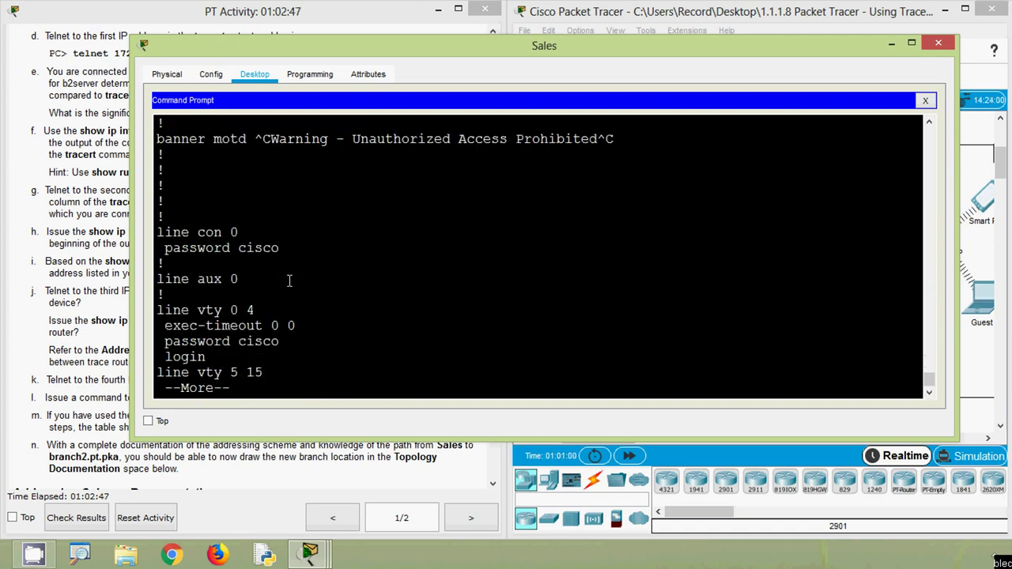
key(space)
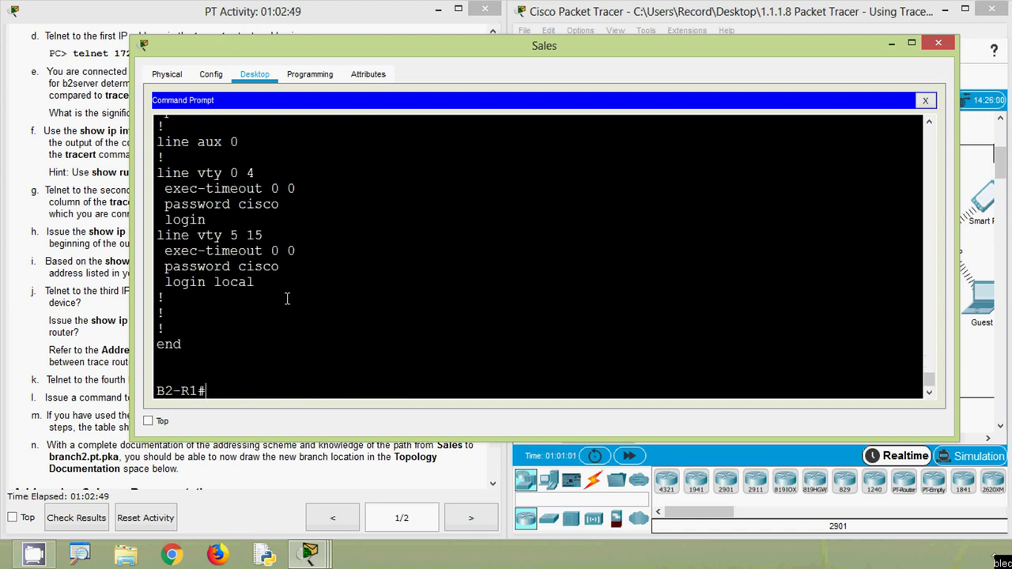
- Run show ip interface brief on B2-R1 and select the G0/1 address 128.107.64.1
text(sh)
key(Tab)
text(ip inte)
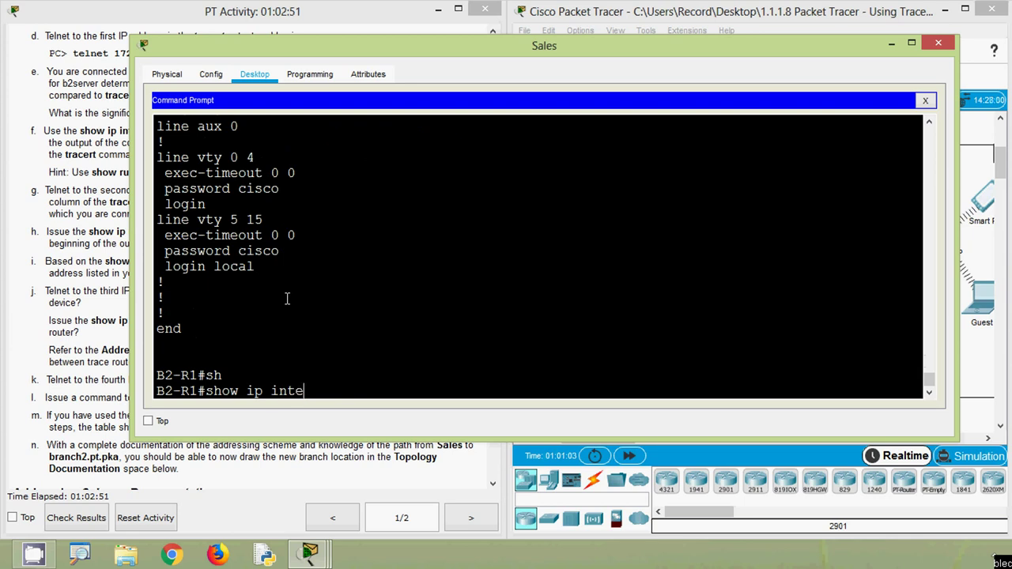
text(r)
key(Tab)
text(b)
key(Tab)
key(Return)
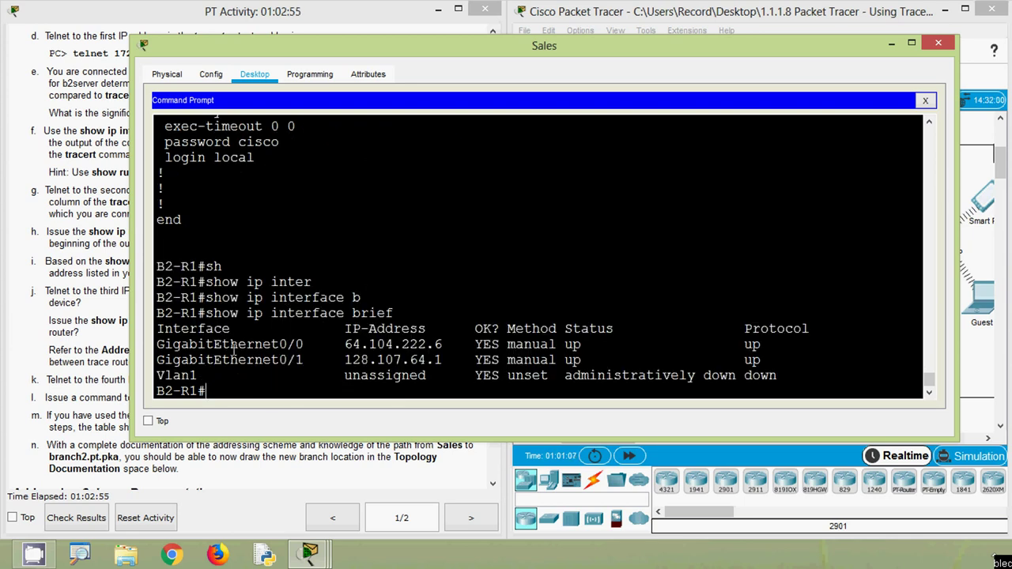
drag(156, 361, 444, 360)
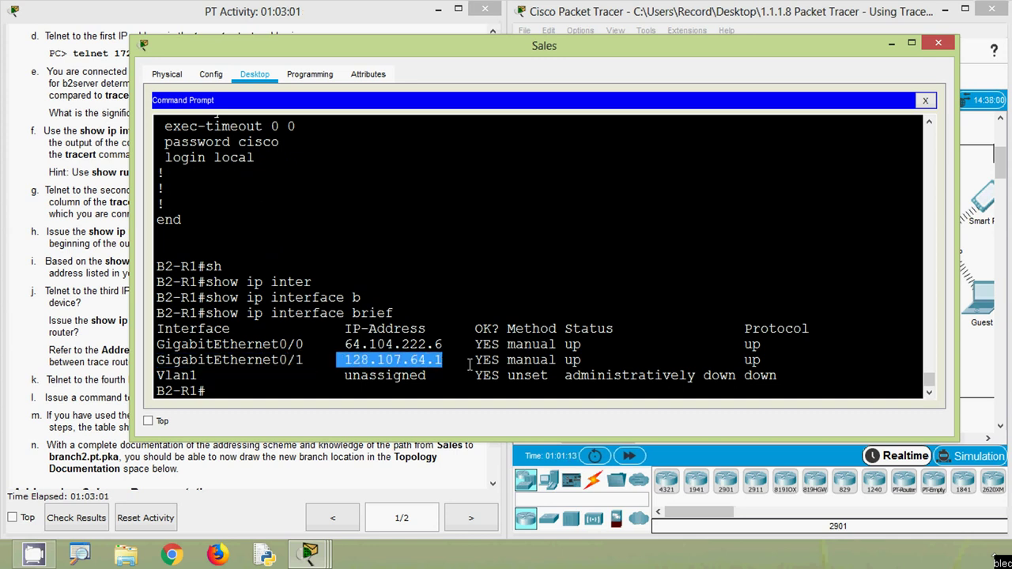
click(468, 360)
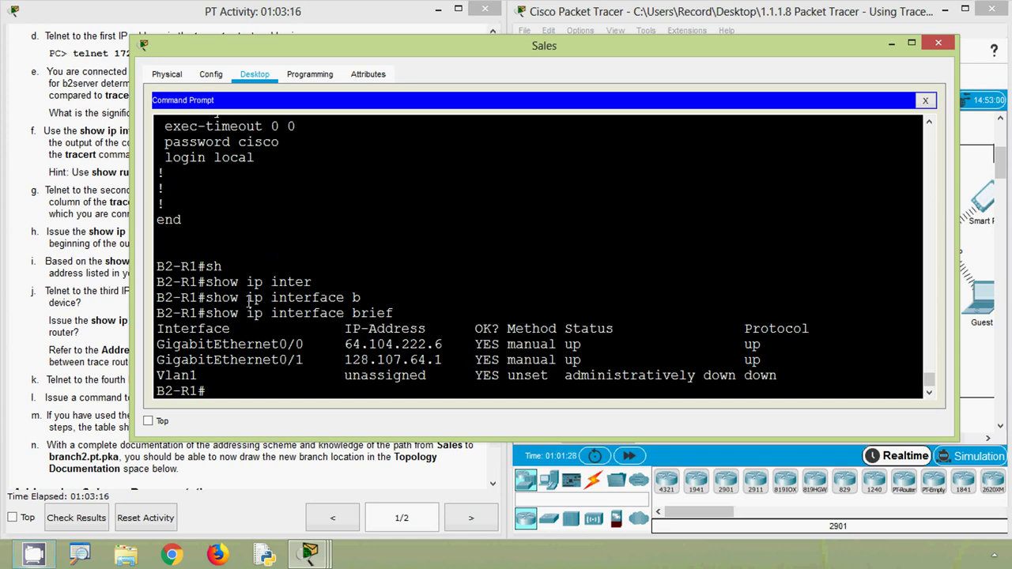
click(126, 379)
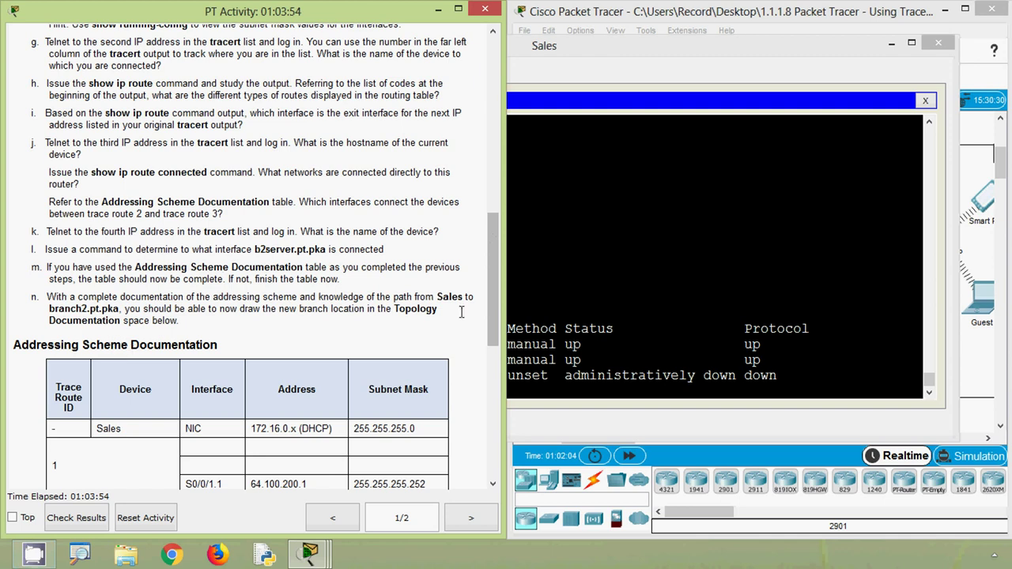
- Scroll the PT Activity instructions down to the Addressing Scheme Documentation table
drag(492, 257, 493, 325)
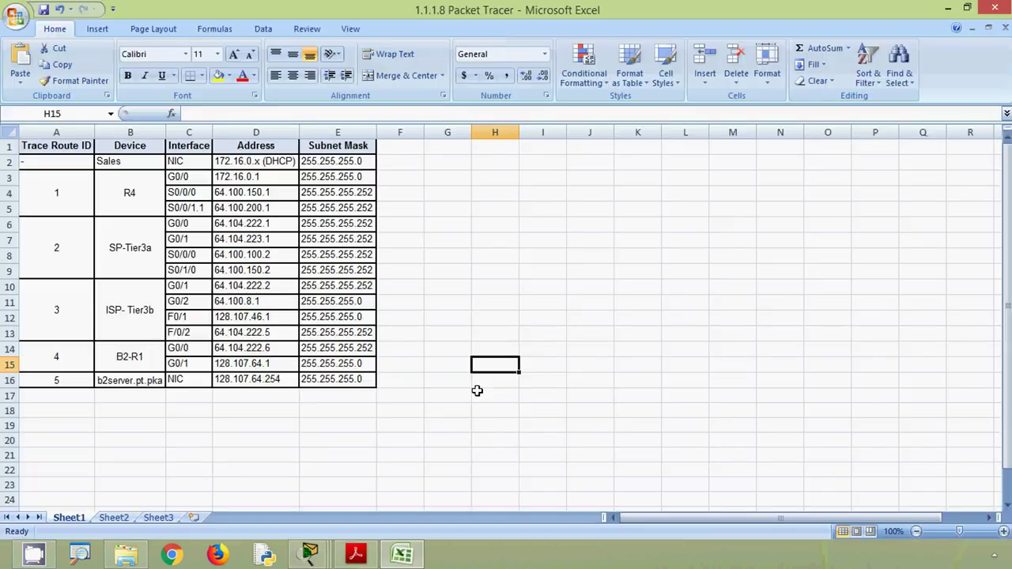
key(alt)
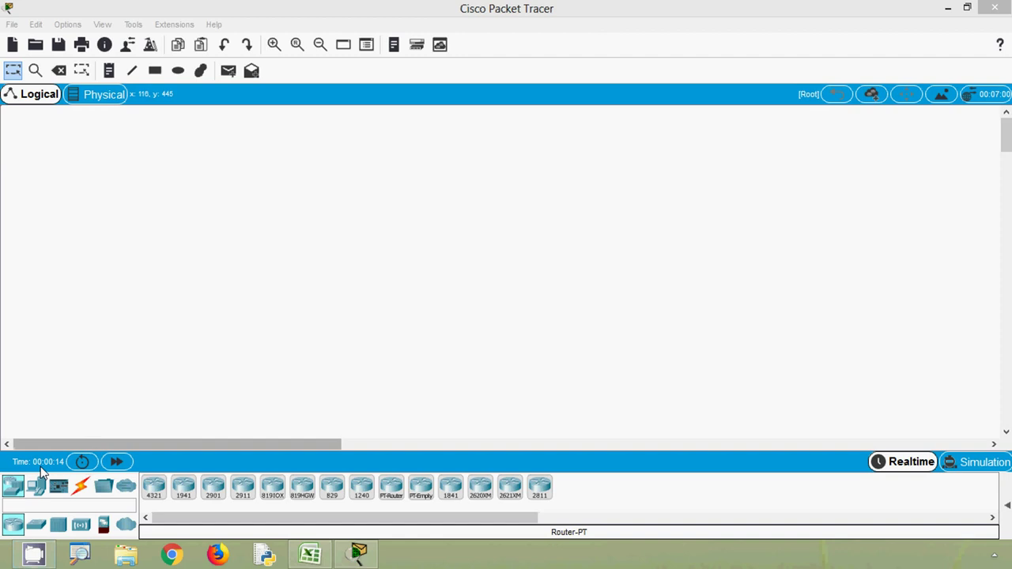
- Place a PC and a server in the new workspace and rename the PC to Sales
click(36, 486)
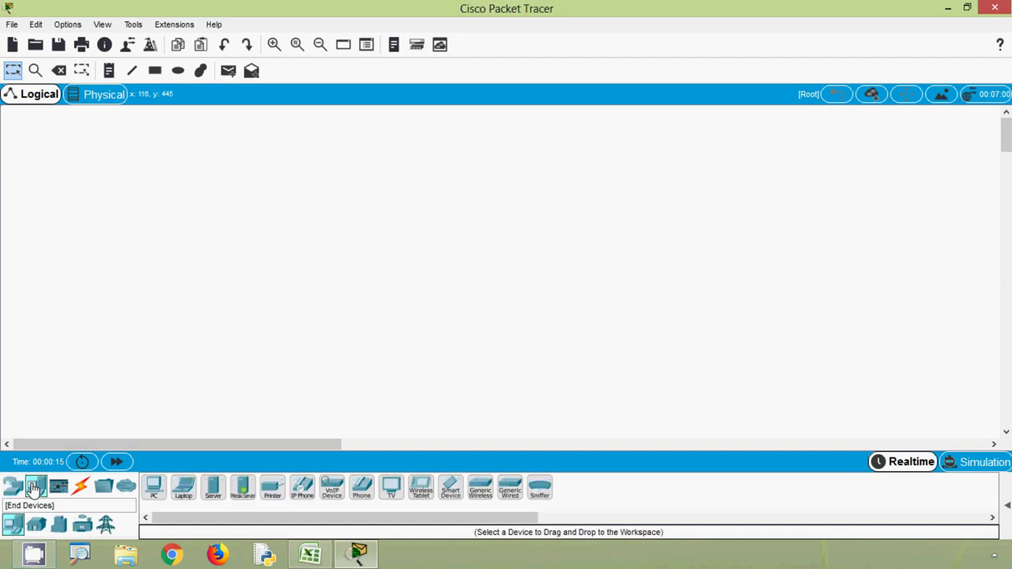
click(154, 488)
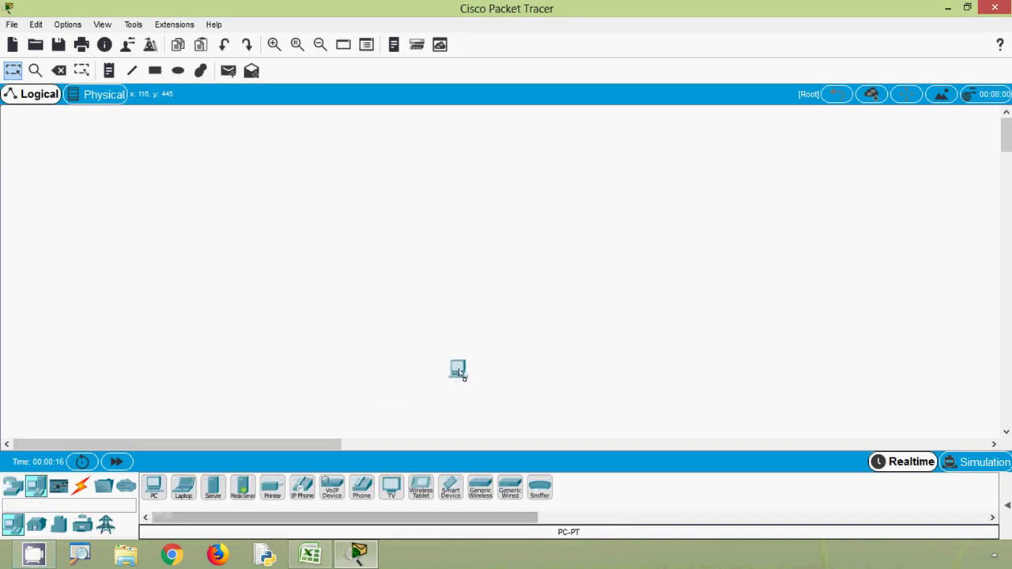
click(466, 377)
click(214, 488)
click(155, 172)
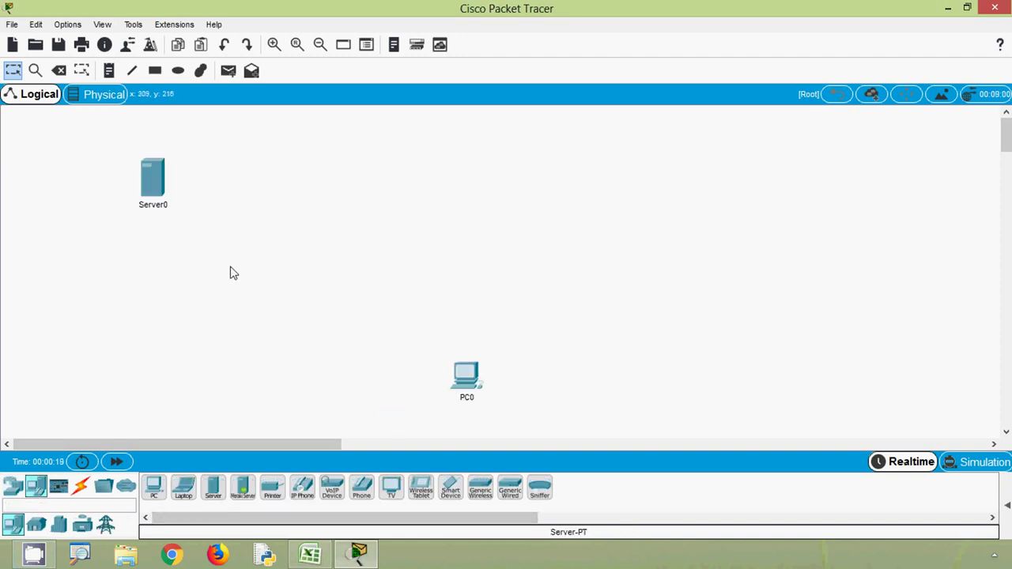
click(470, 398)
drag(474, 401, 427, 398)
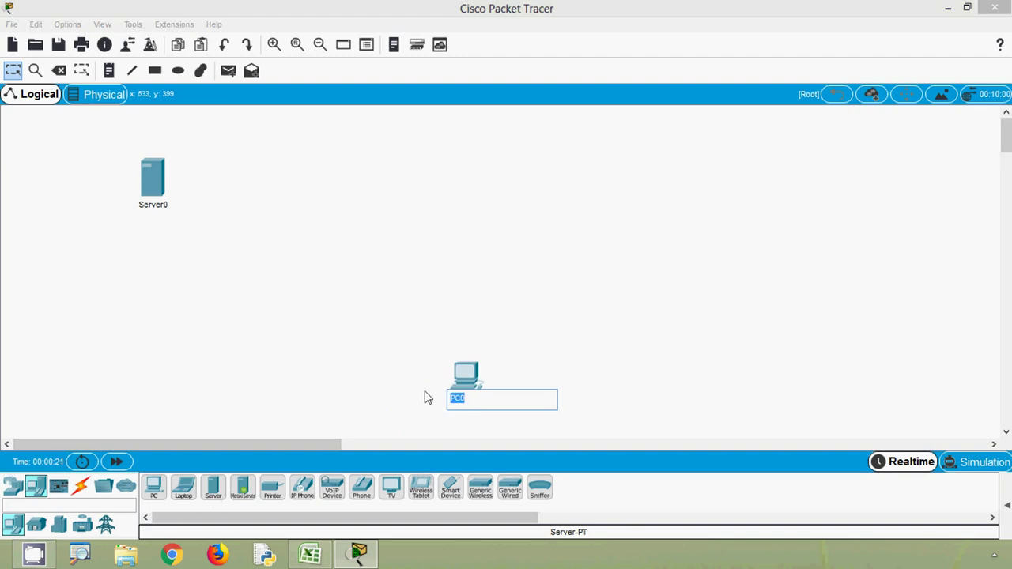
text(Sales)
key(Return)
- Copy the name b2server.pt.pka from Excel cell B16
click(310, 554)
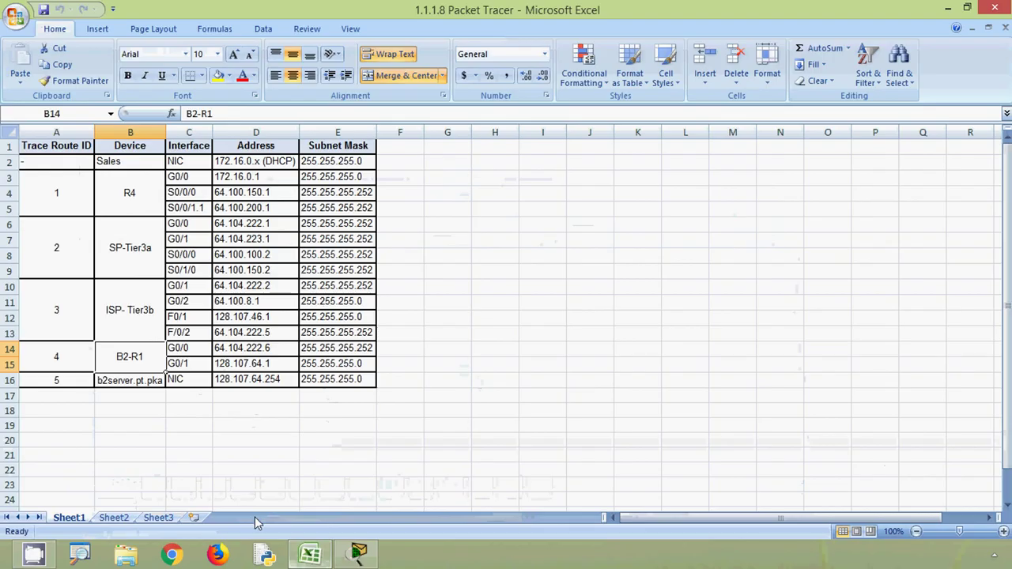
click(133, 382)
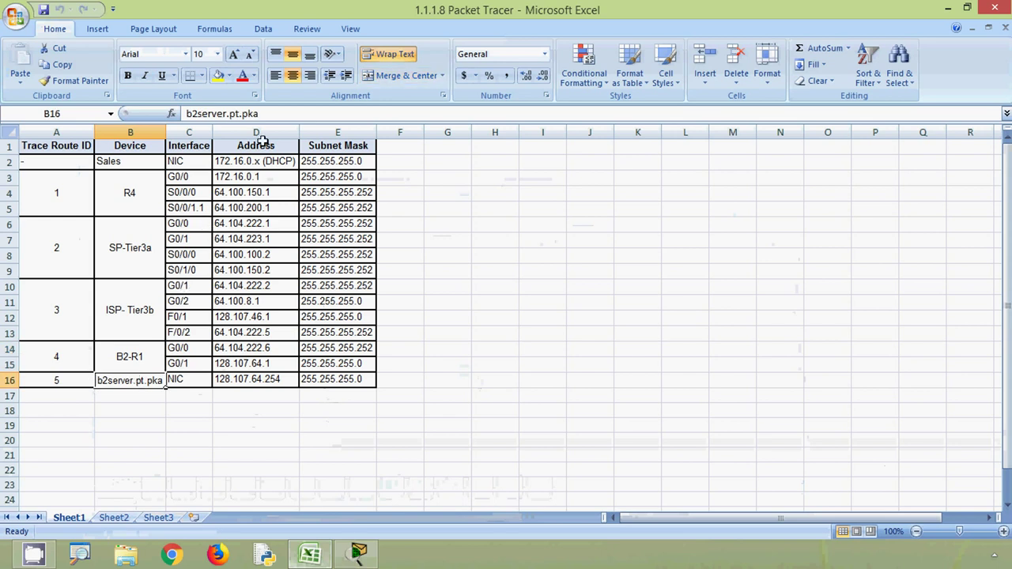
drag(258, 114, 187, 114)
key(ctrl+c)
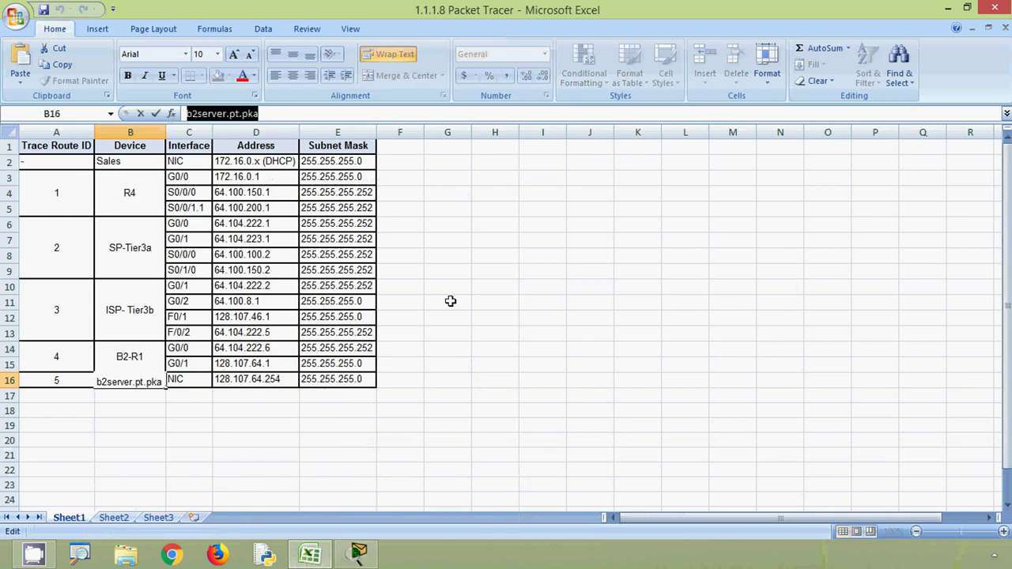
click(948, 9)
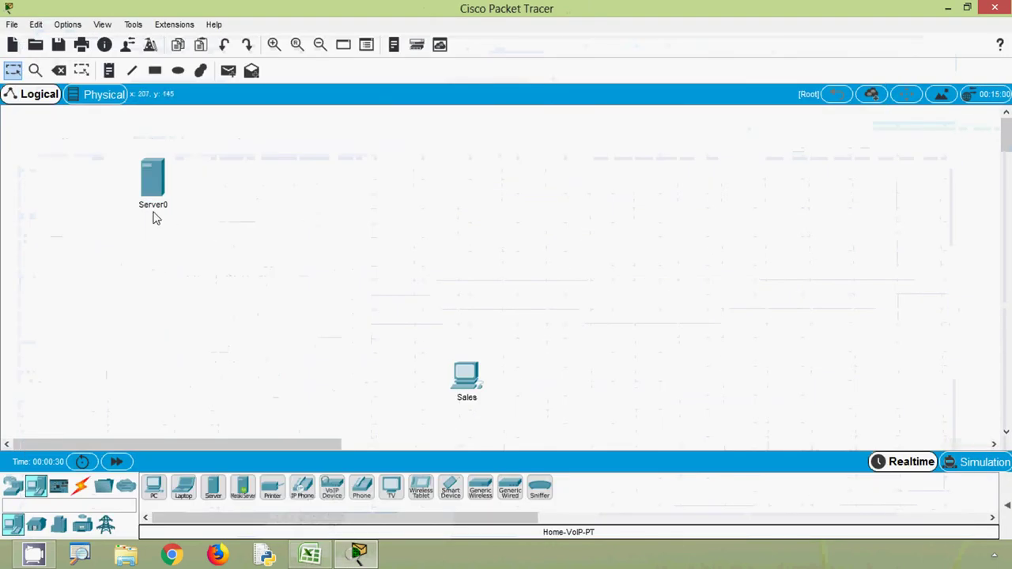
- Rename Server0 to b2server.pt.pka
click(153, 205)
key(ctrl+v)
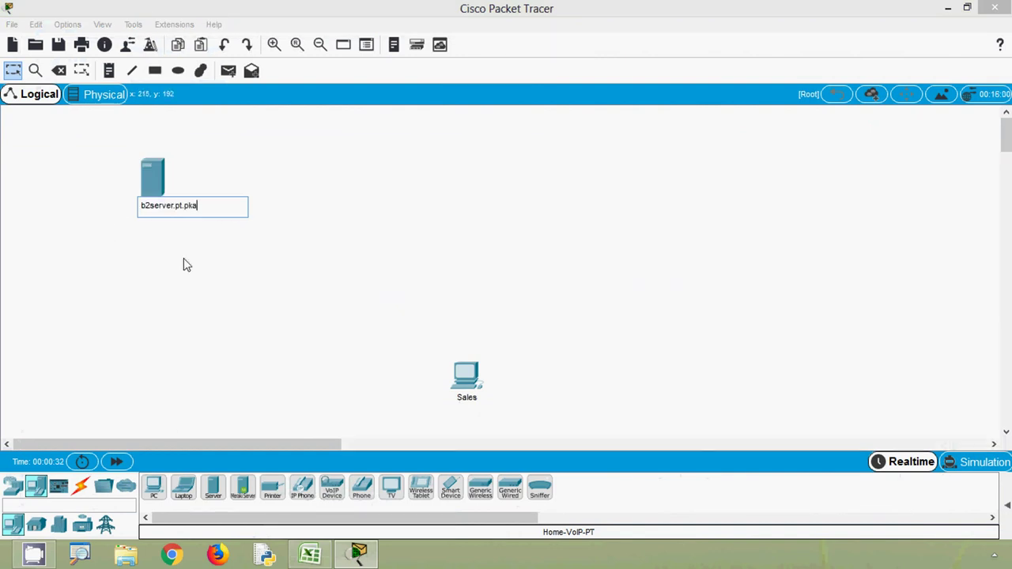
key(Return)
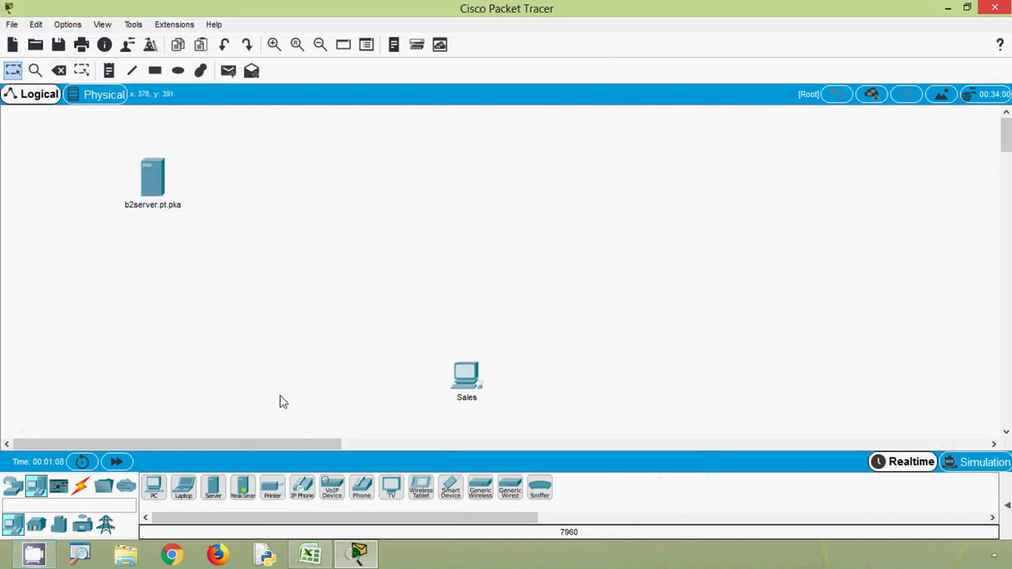
- Place a 2960 switch, Switch0, above the Sales PC
click(13, 486)
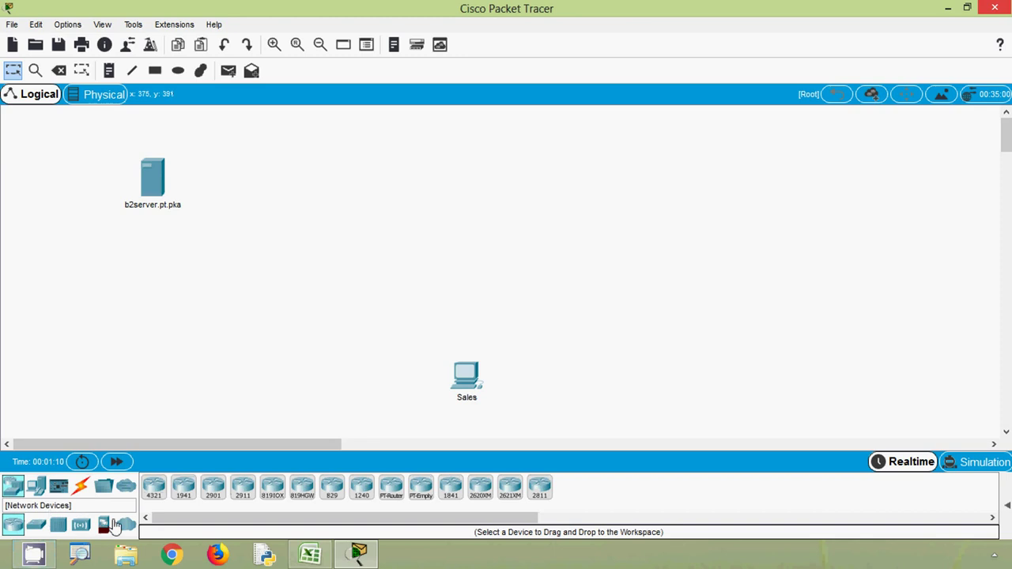
click(36, 524)
click(154, 487)
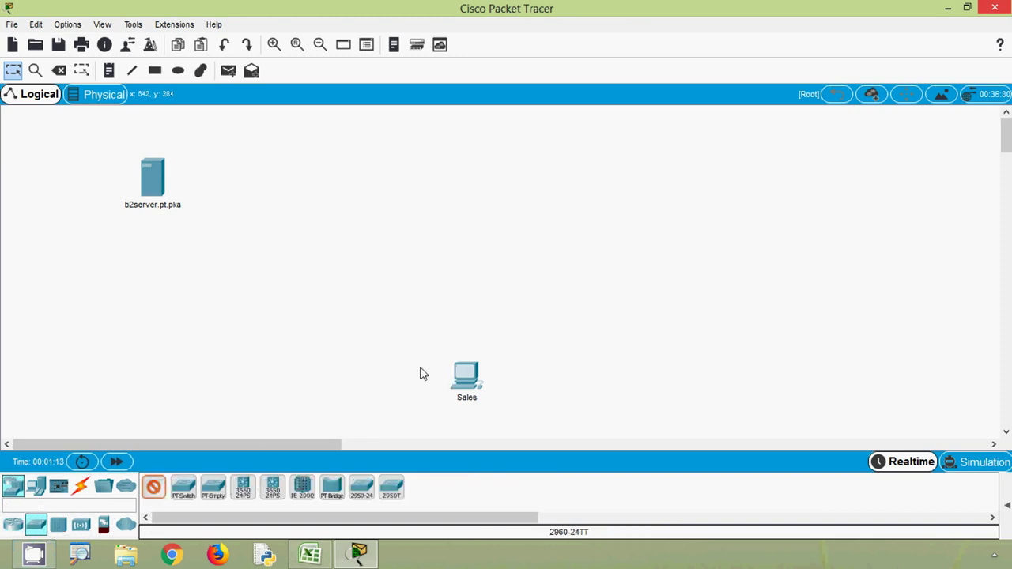
click(472, 304)
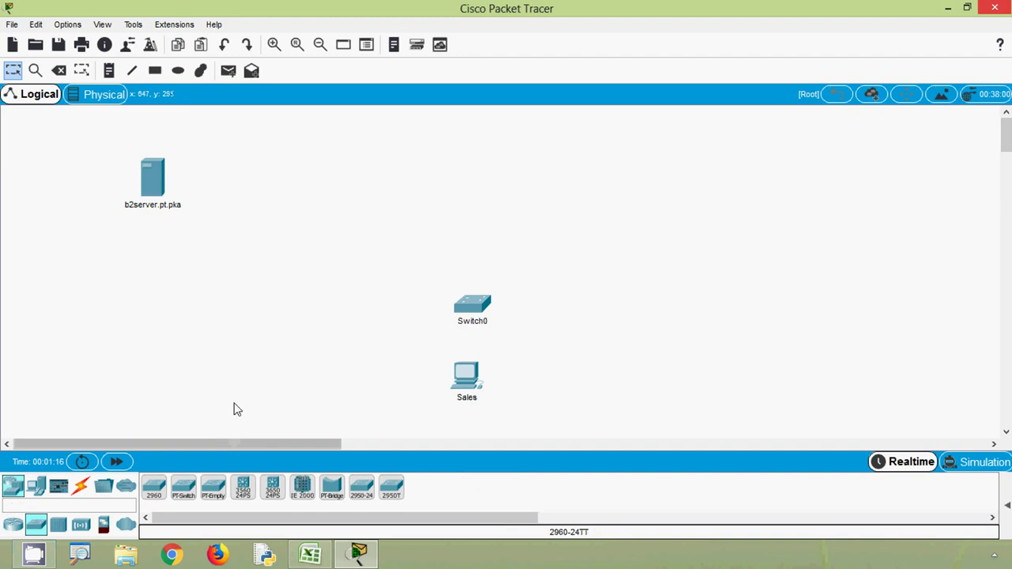
- Place four 2911 routers, three in a row above the switch and one near the server
click(13, 526)
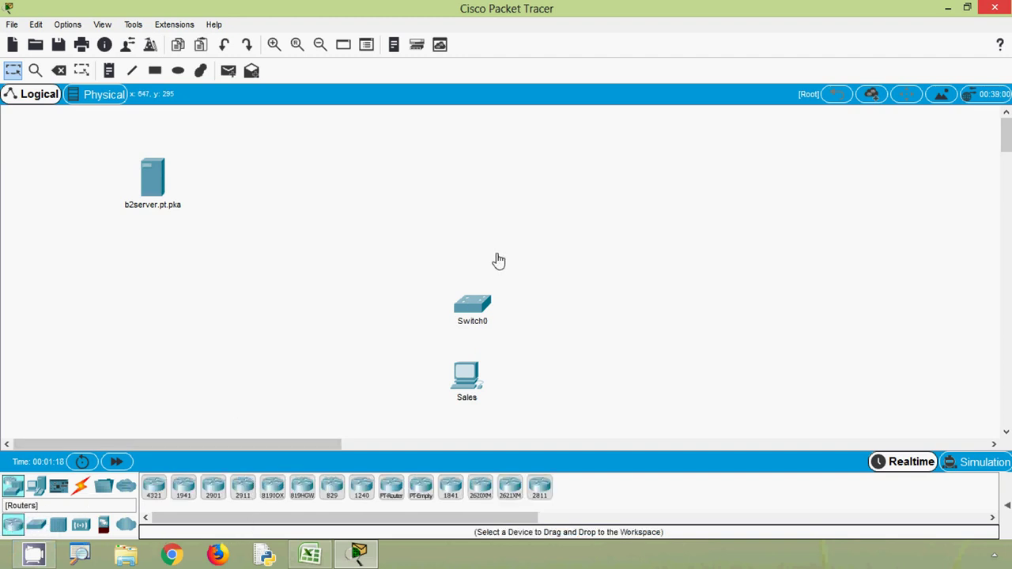
click(243, 496)
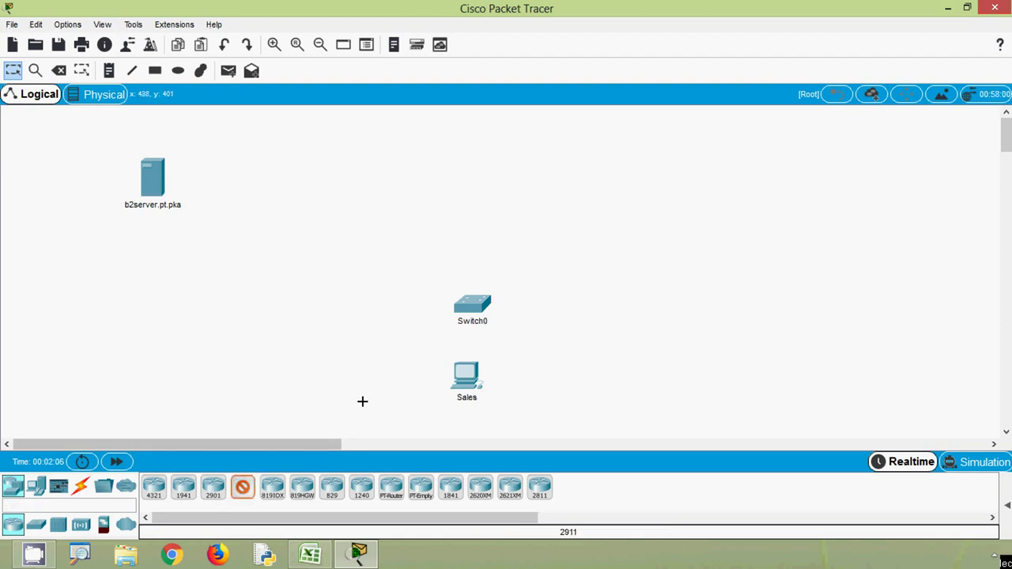
click(482, 207)
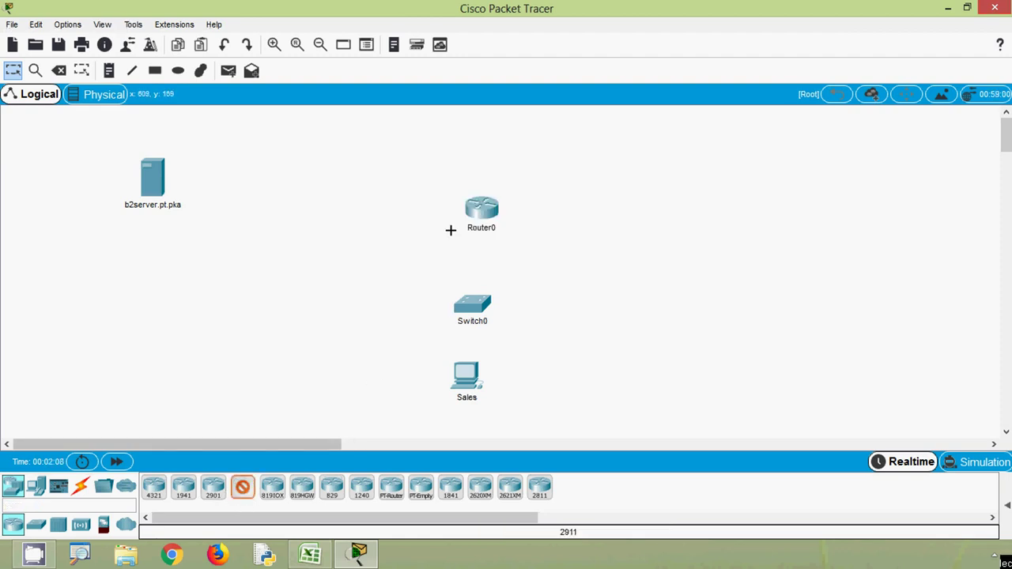
click(386, 207)
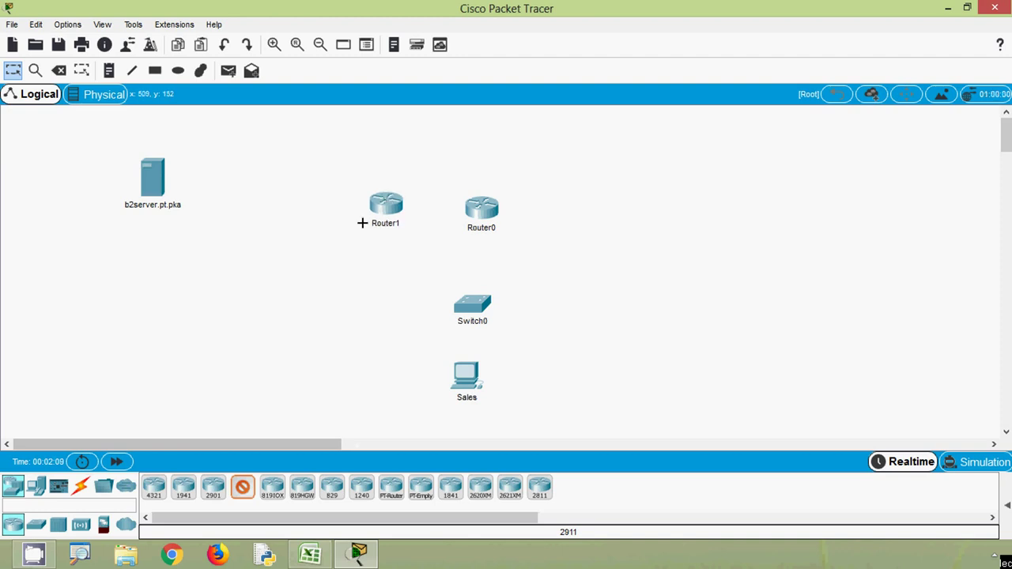
click(297, 204)
click(209, 278)
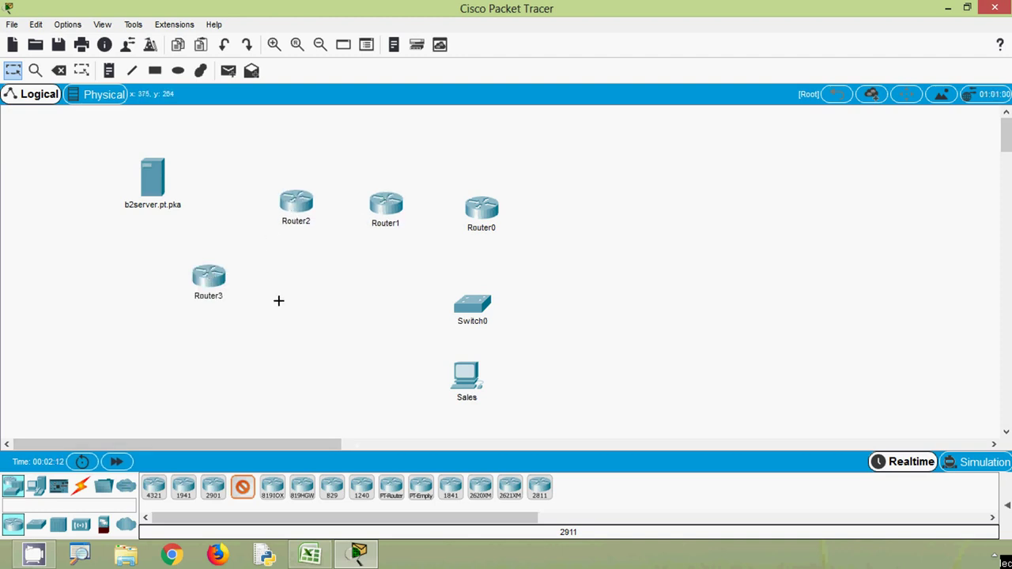
key(Escape)
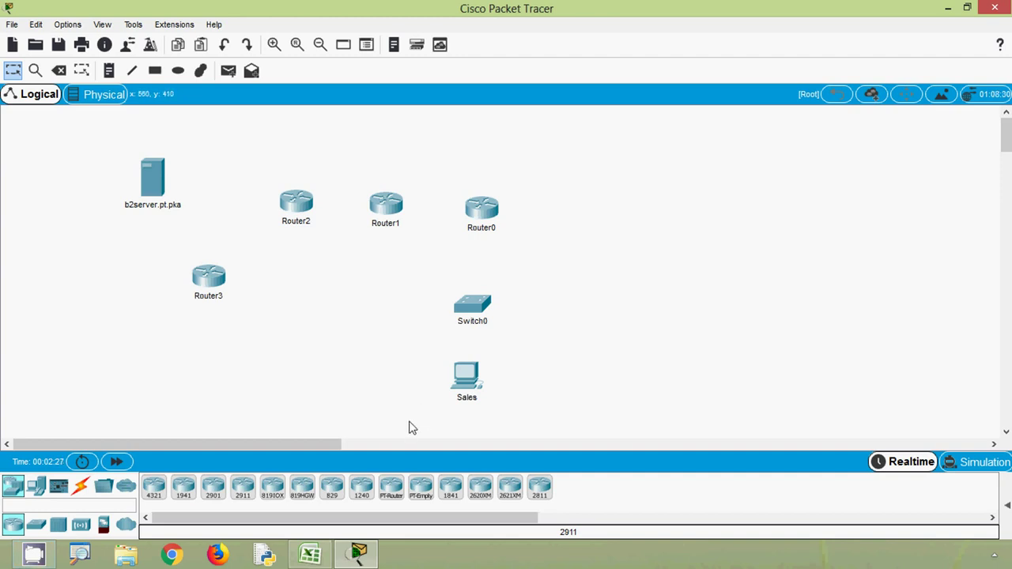
key(alt+Tab)
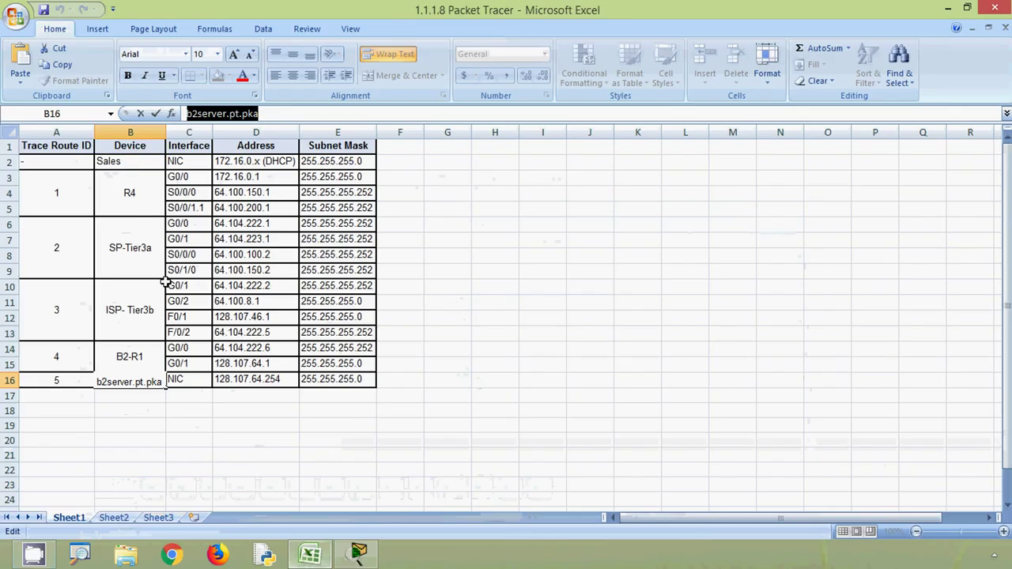
- Rename Router0 to R4, taking the name from the Excel addressing table
click(135, 204)
drag(159, 115, 165, 125)
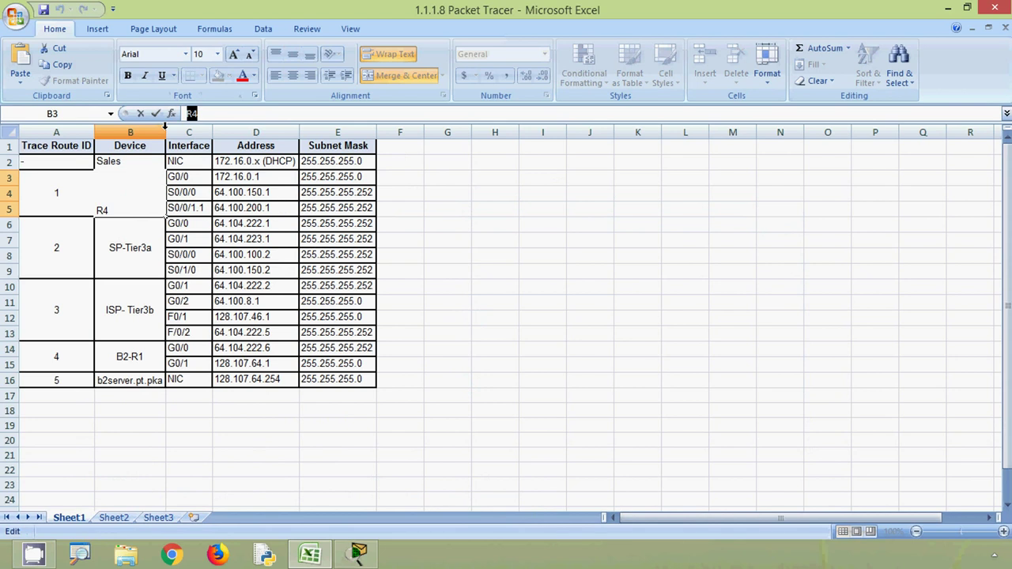
click(948, 8)
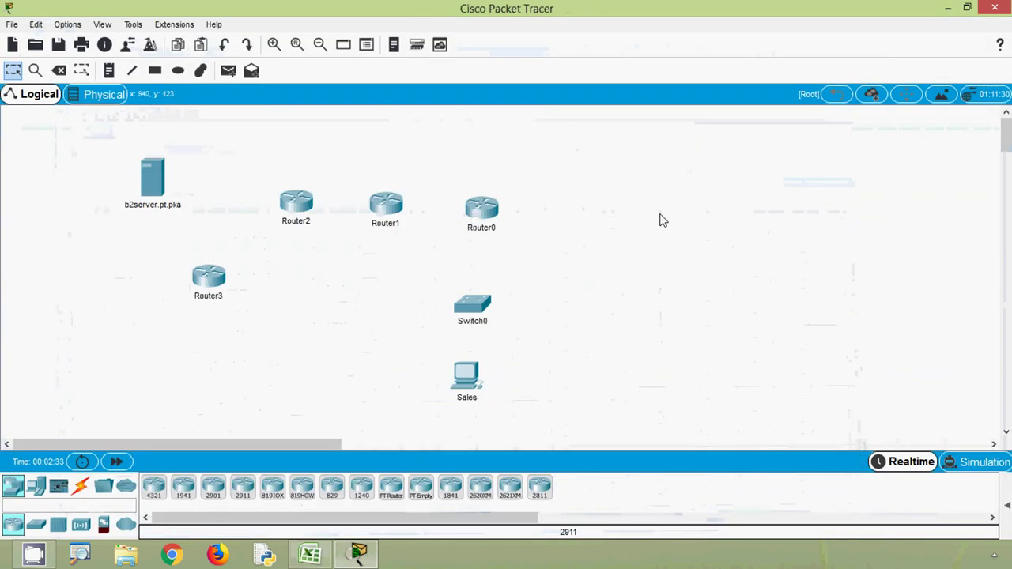
click(481, 229)
drag(500, 228, 475, 231)
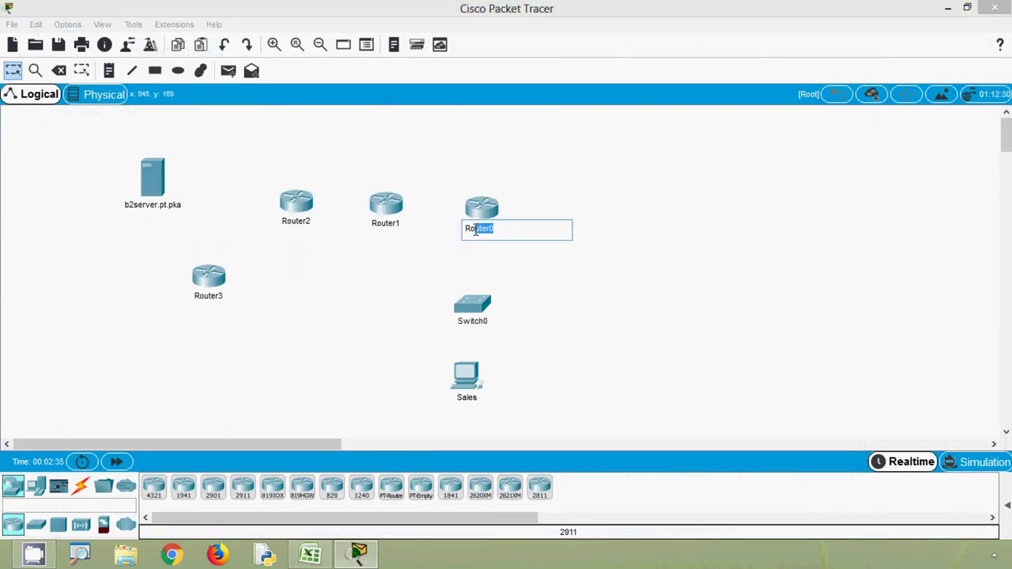
text(R4)
key(Return)
- Rename Router1 to SP-Tier3a using the name copied from Excel
key(alt+Tab)
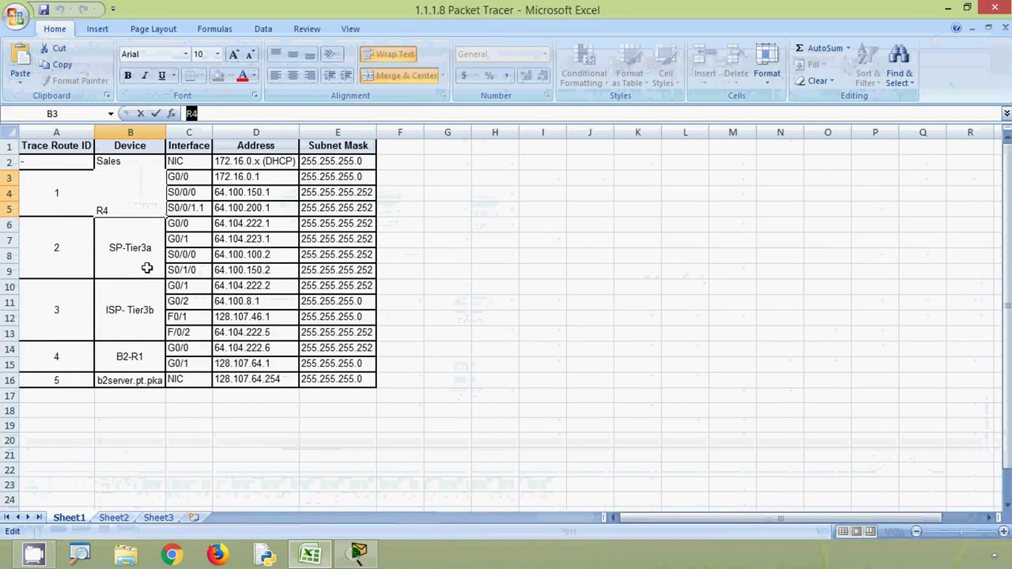
click(135, 265)
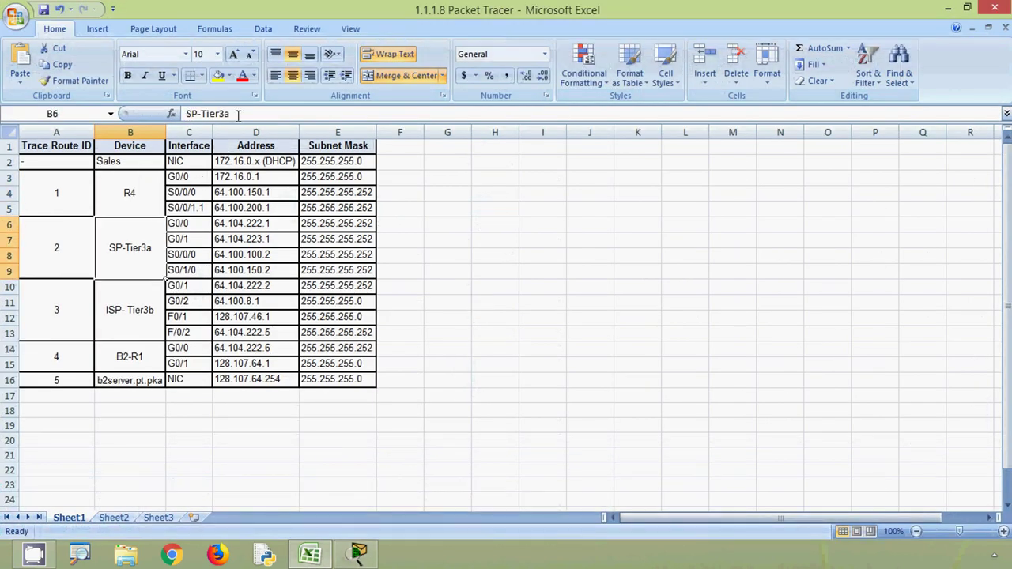
drag(236, 116, 213, 116)
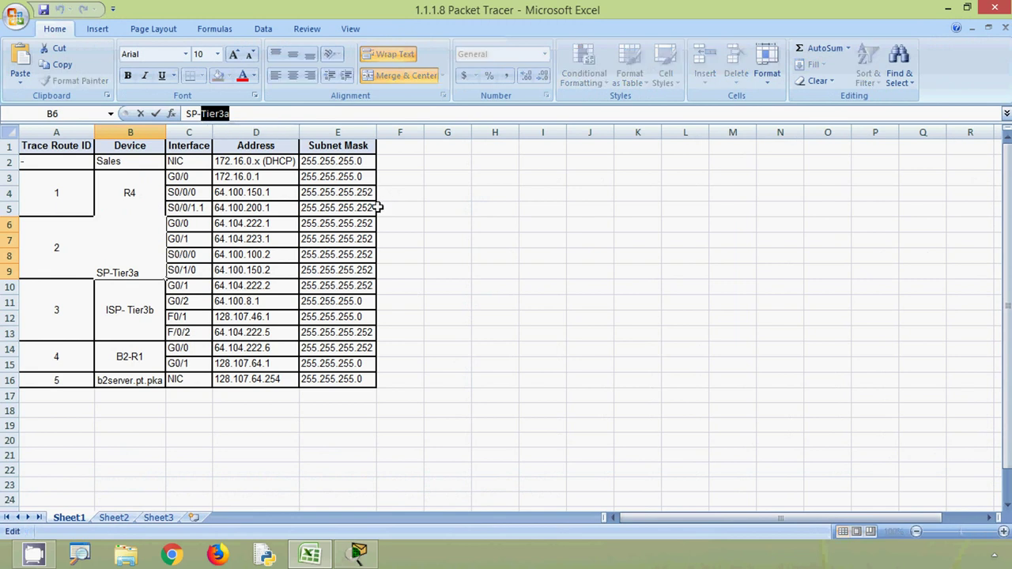
click(469, 256)
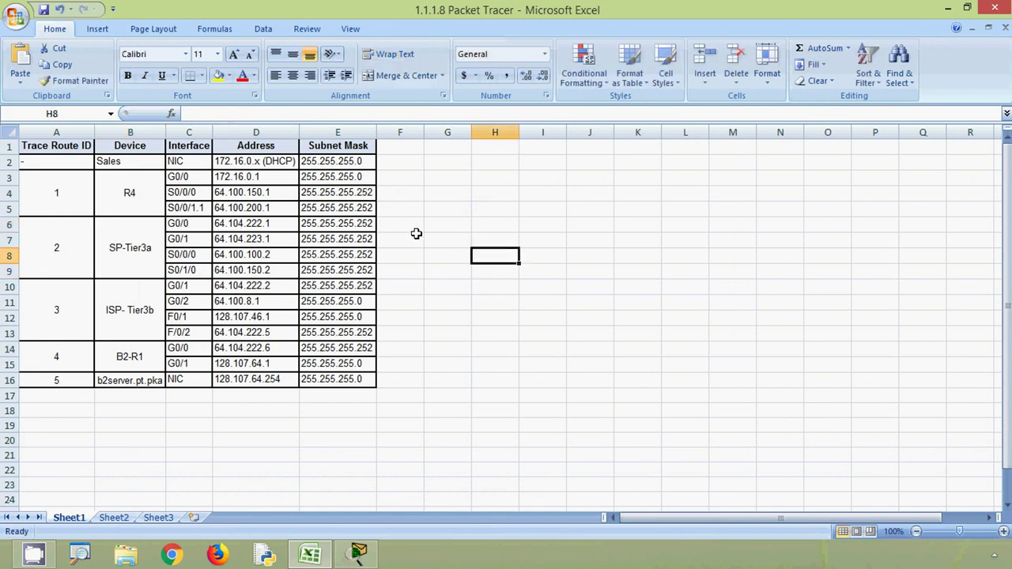
click(121, 250)
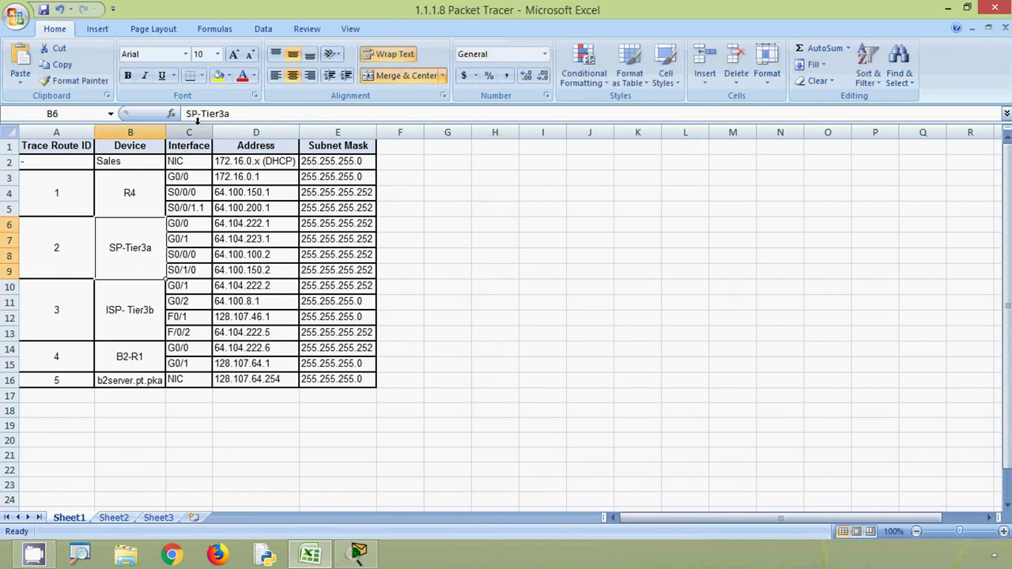
drag(233, 115, 182, 117)
key(ctrl+c)
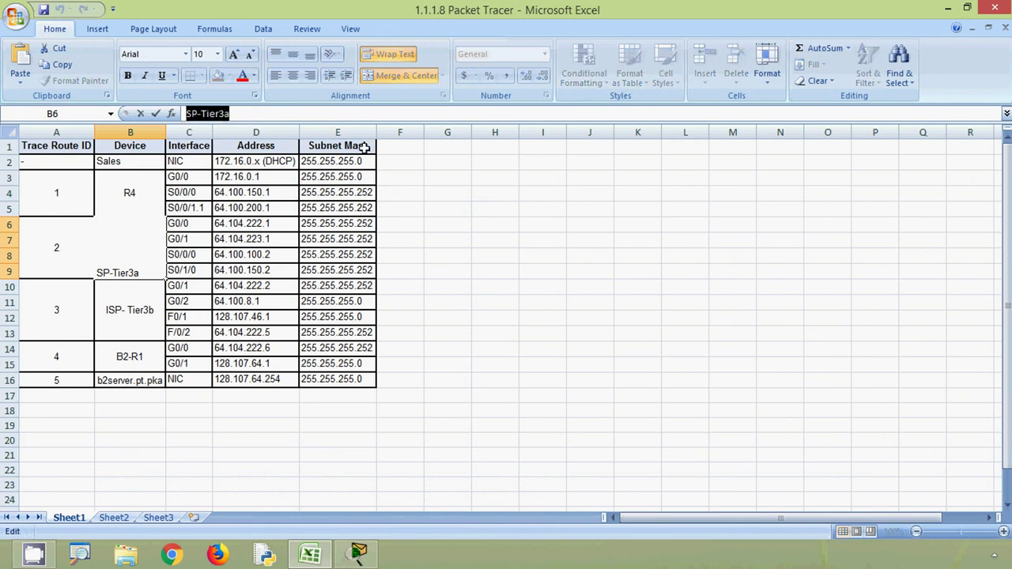
click(949, 9)
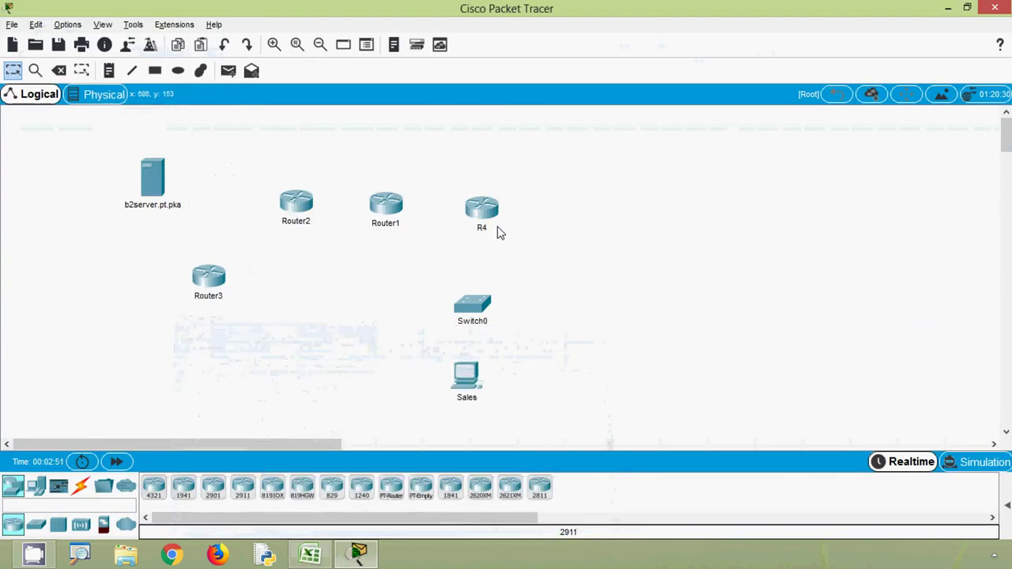
click(411, 226)
drag(414, 225, 353, 226)
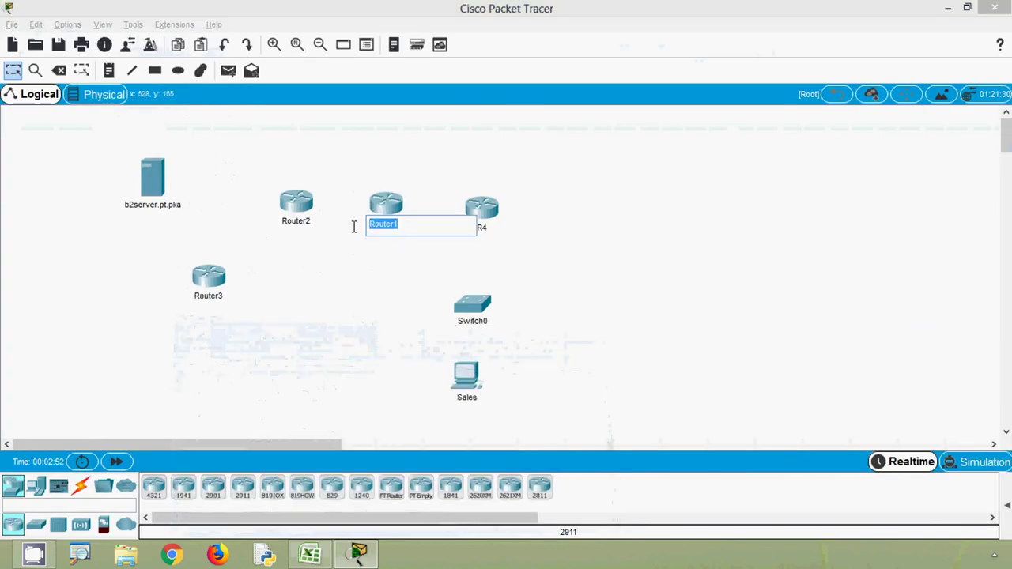
key(ctrl+v)
click(334, 269)
- Rename Router2 to ISP-Tier3b using the name copied from Excel
click(310, 553)
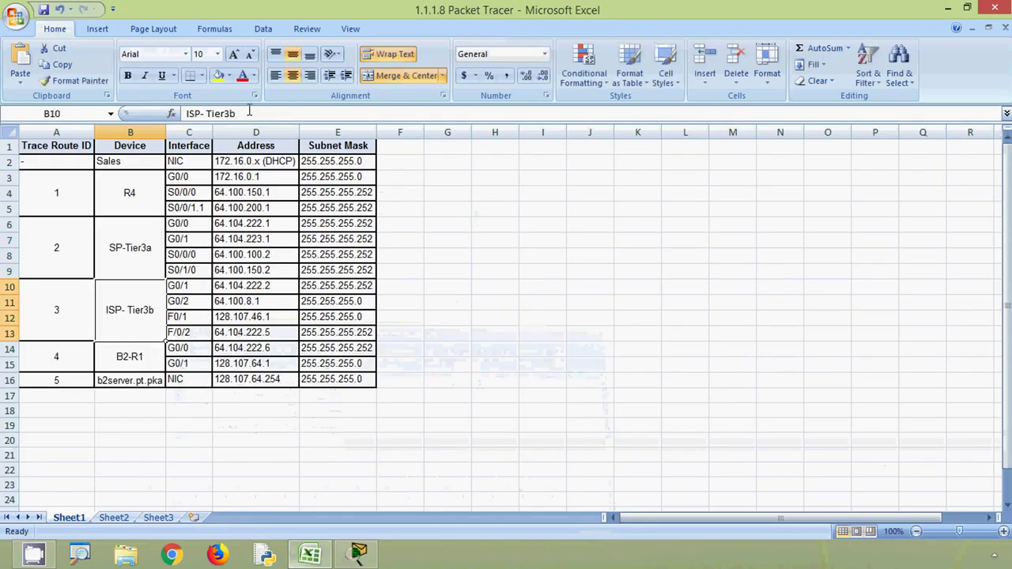
drag(187, 114, 261, 114)
key(ctrl+c)
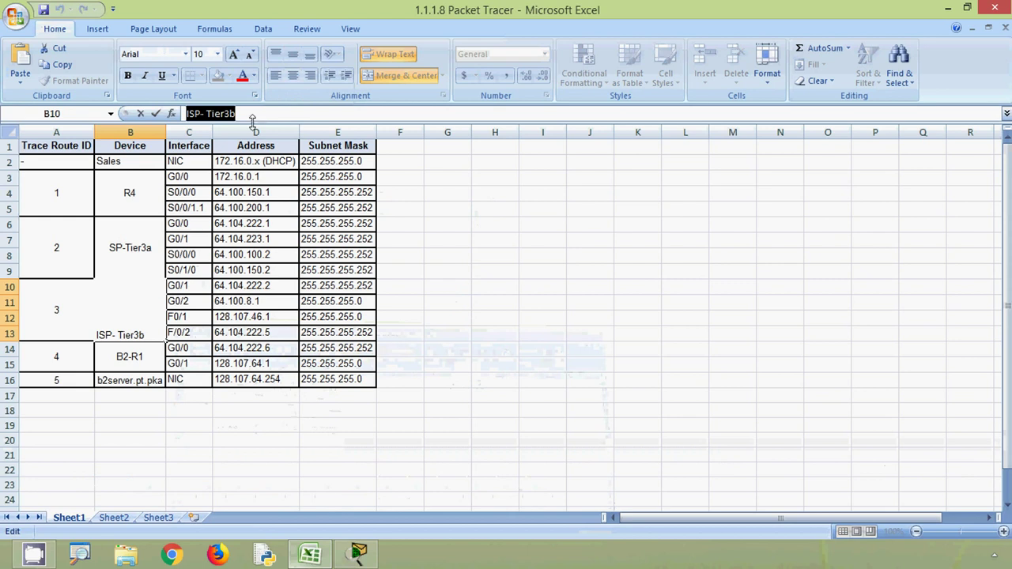
click(948, 9)
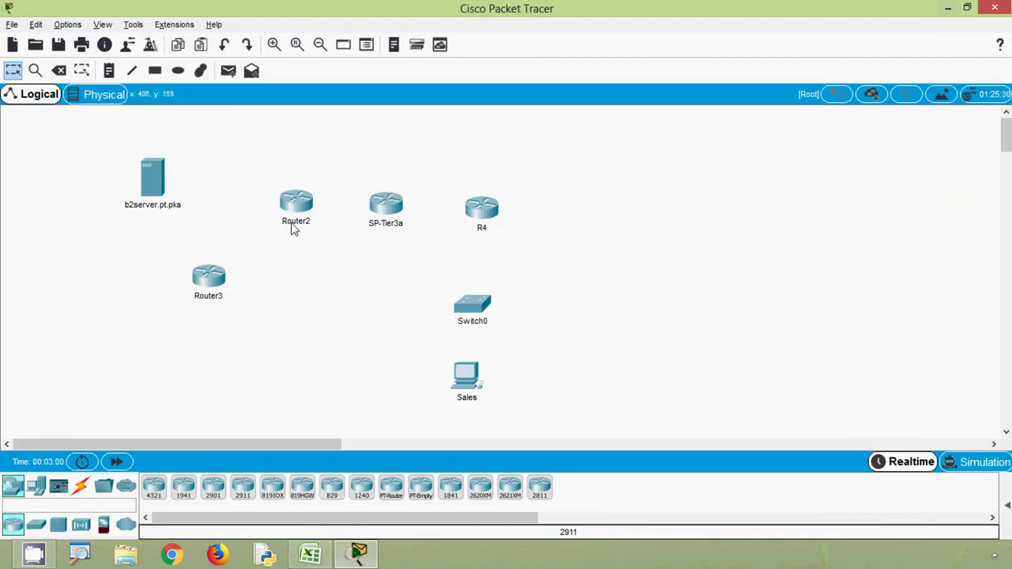
click(294, 225)
key(ctrl+v)
key(Return)
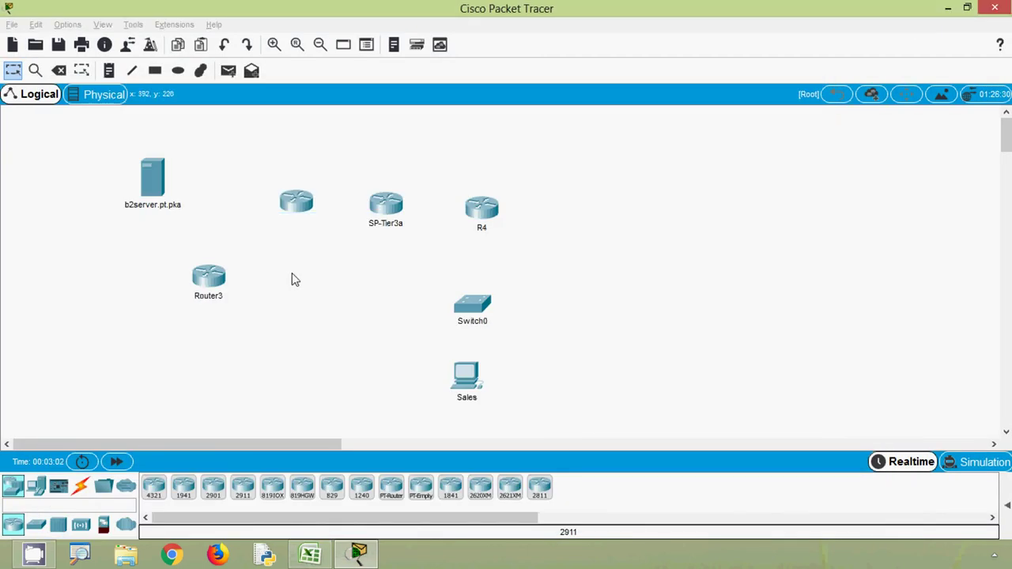
- Rename Router3 to B2-R1 using the name copied from Excel
key(alt+Tab)
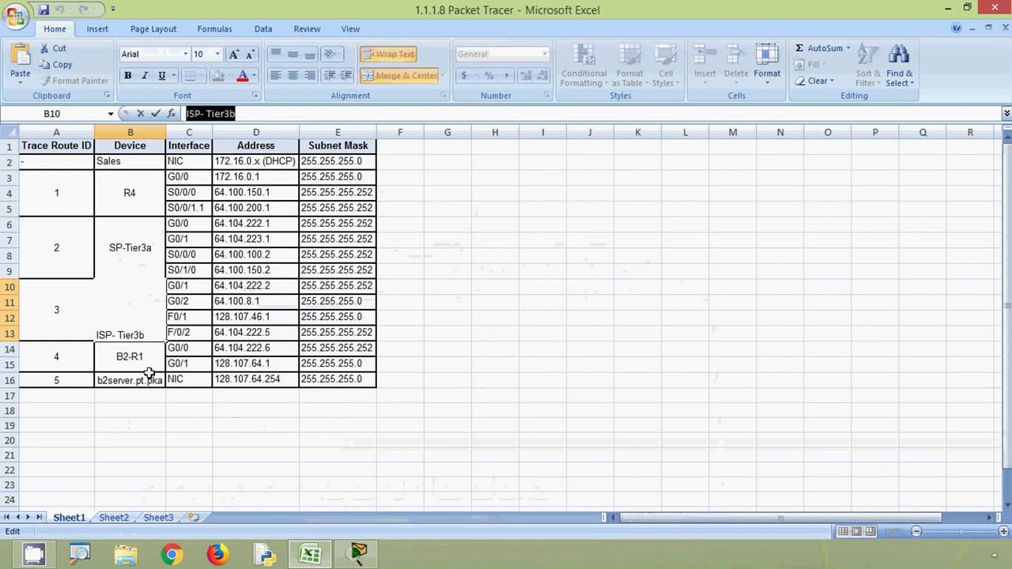
click(147, 369)
drag(219, 115, 183, 114)
key(ctrl+c)
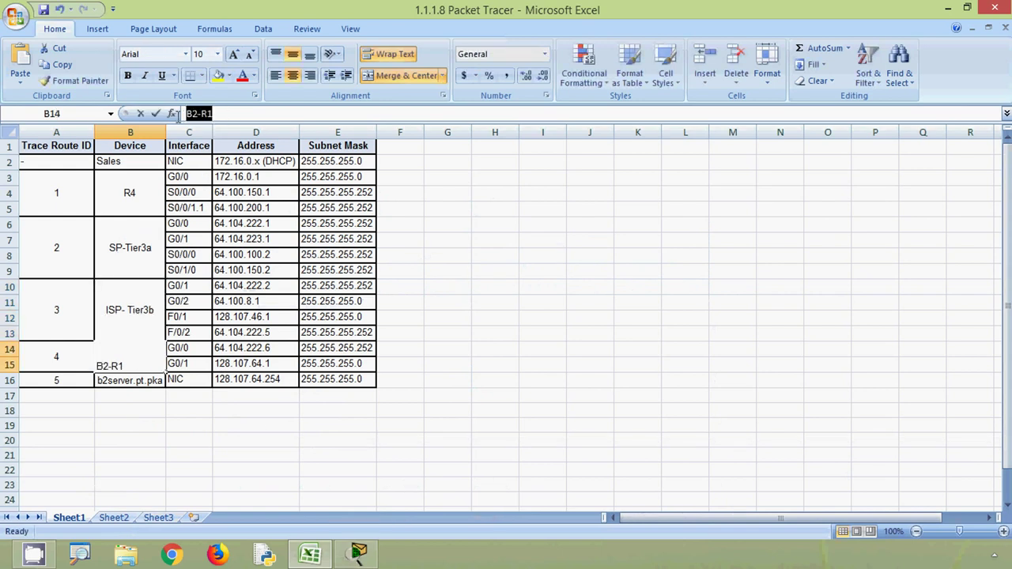
key(alt+Tab)
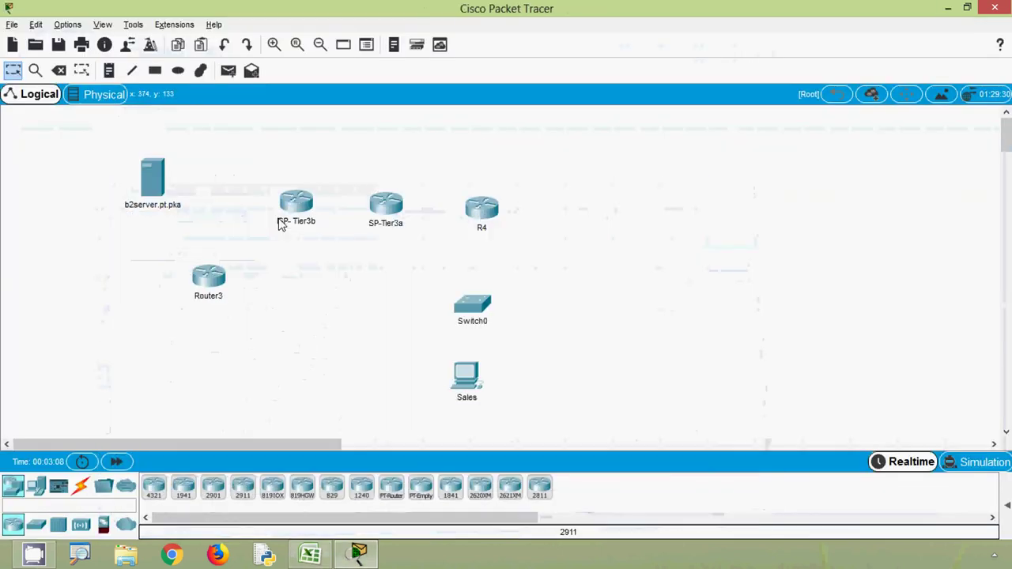
click(199, 297)
drag(221, 297, 174, 296)
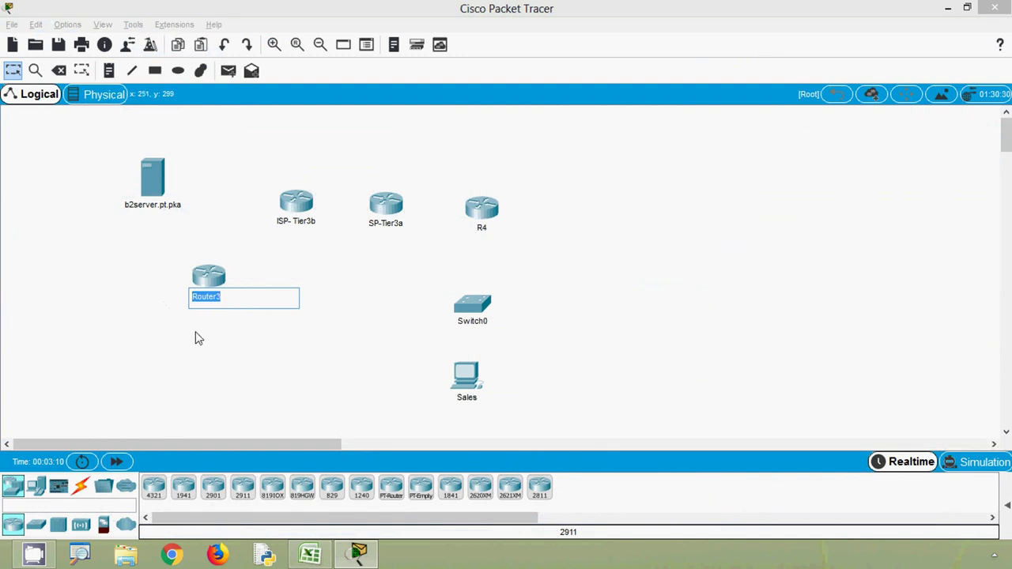
key(ctrl+v)
key(Return)
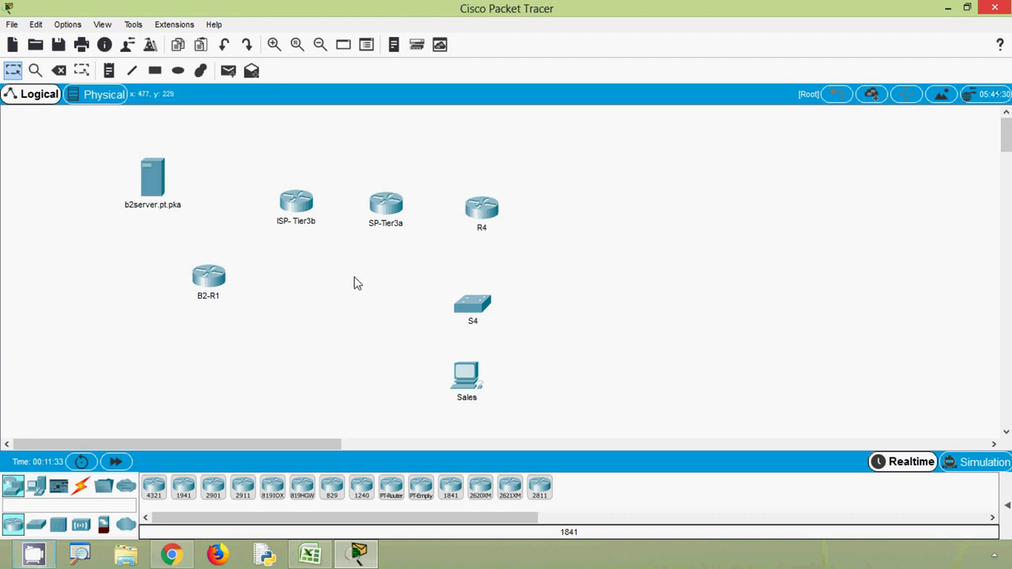
- Uncheck Hide Physical Tab under Options > Preferences > Hide so device windows show the Physical view
click(483, 211)
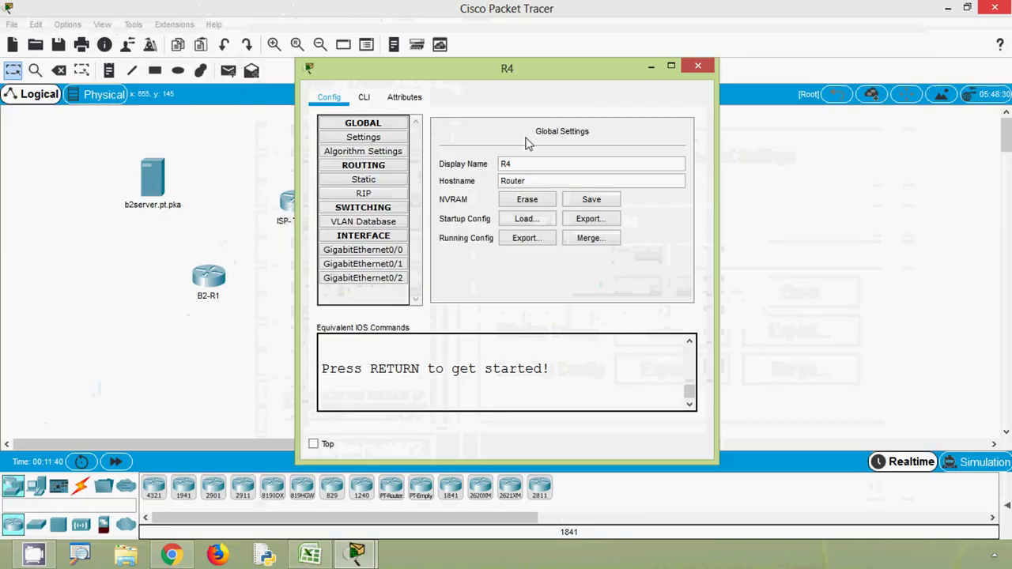
click(697, 66)
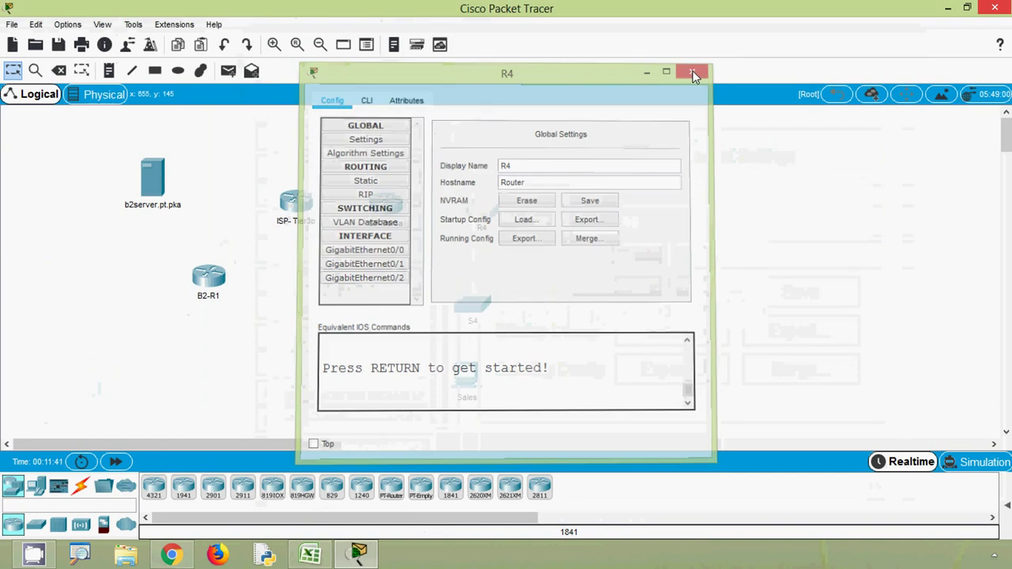
click(102, 24)
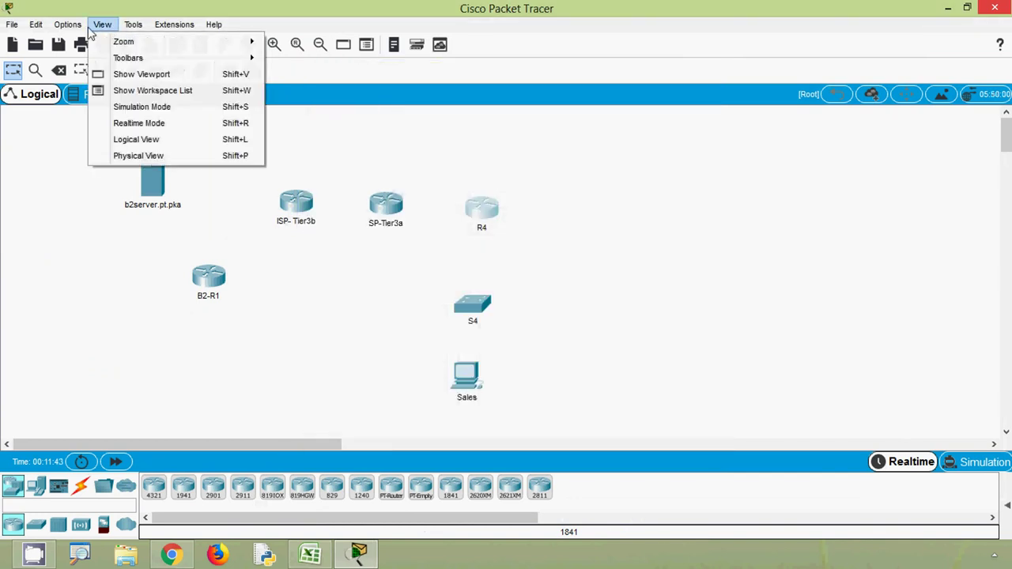
mouse_move(79, 32)
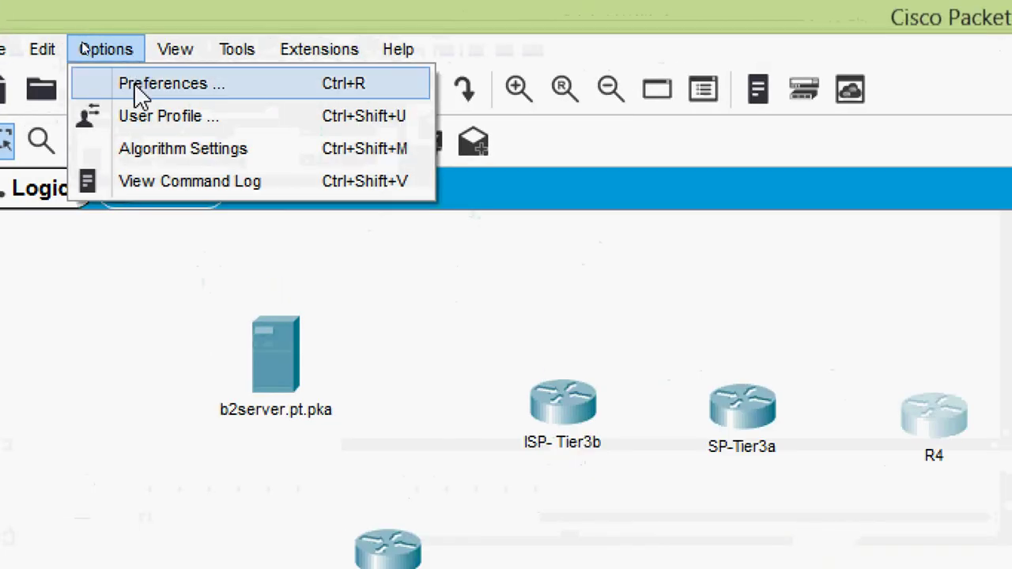
click(83, 46)
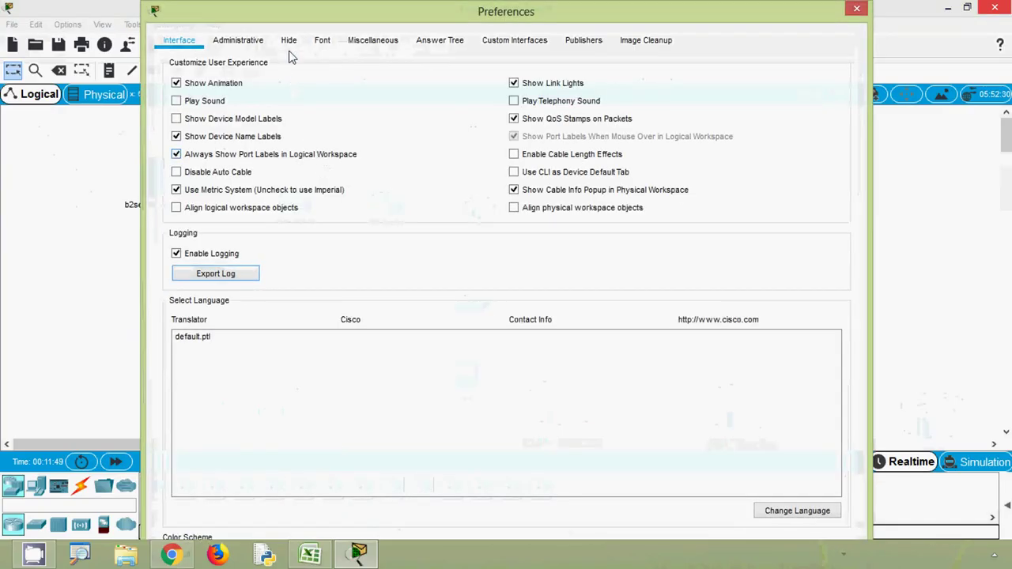
click(289, 41)
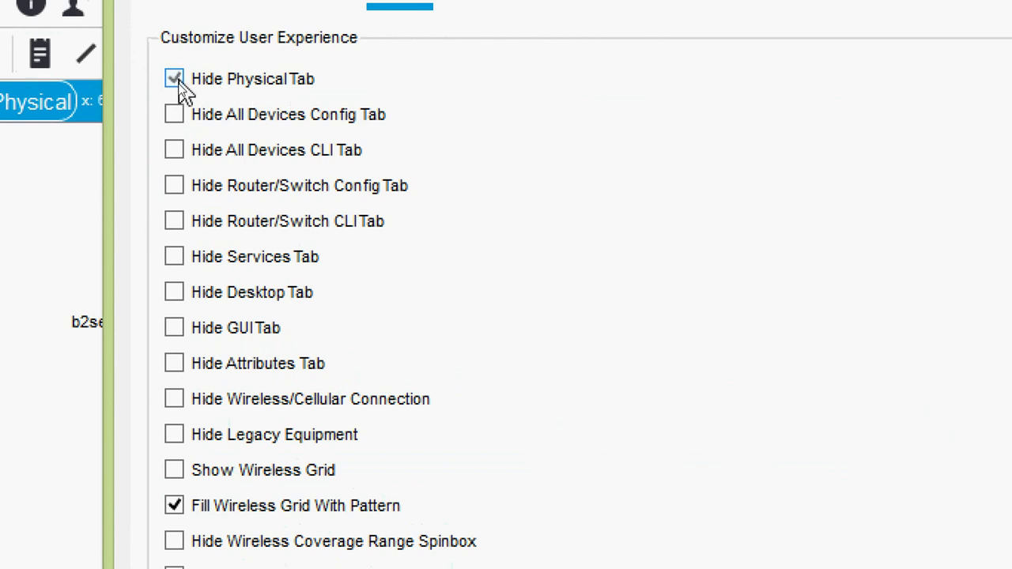
click(174, 80)
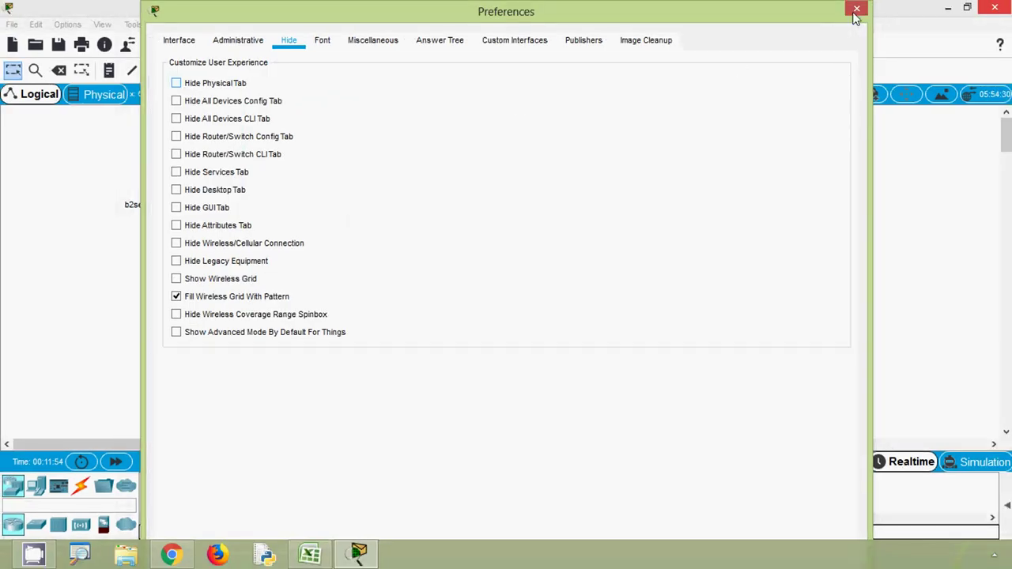
click(856, 9)
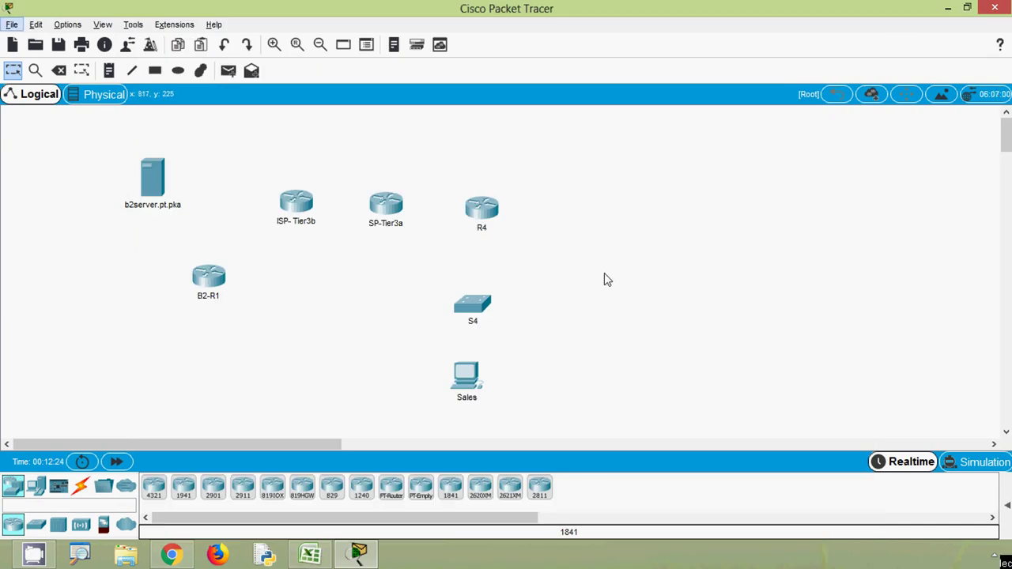
- Install an HWIC-2T serial card in an empty slot of R4 and SP-Tier3a
drag(478, 233, 443, 250)
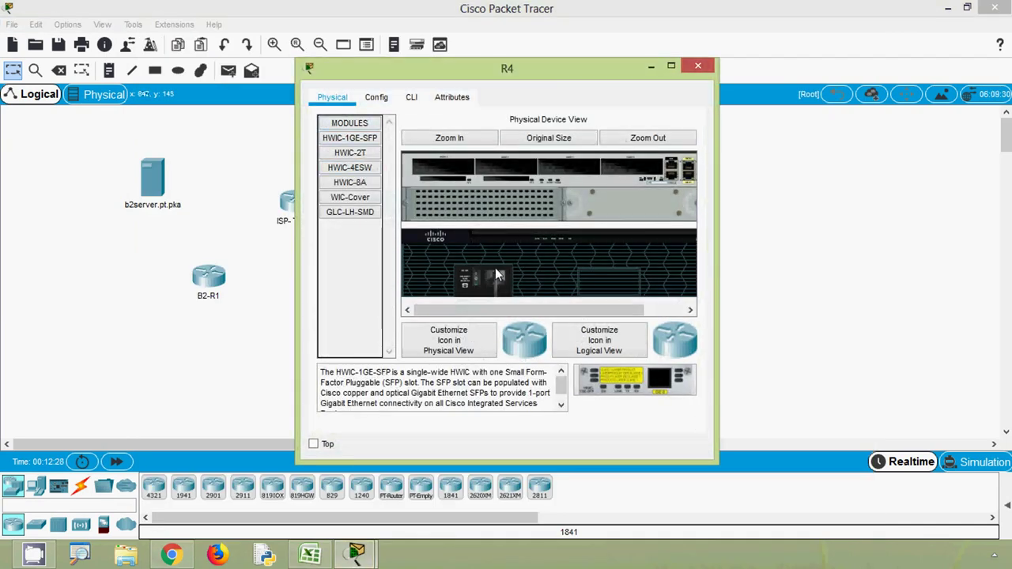
click(355, 155)
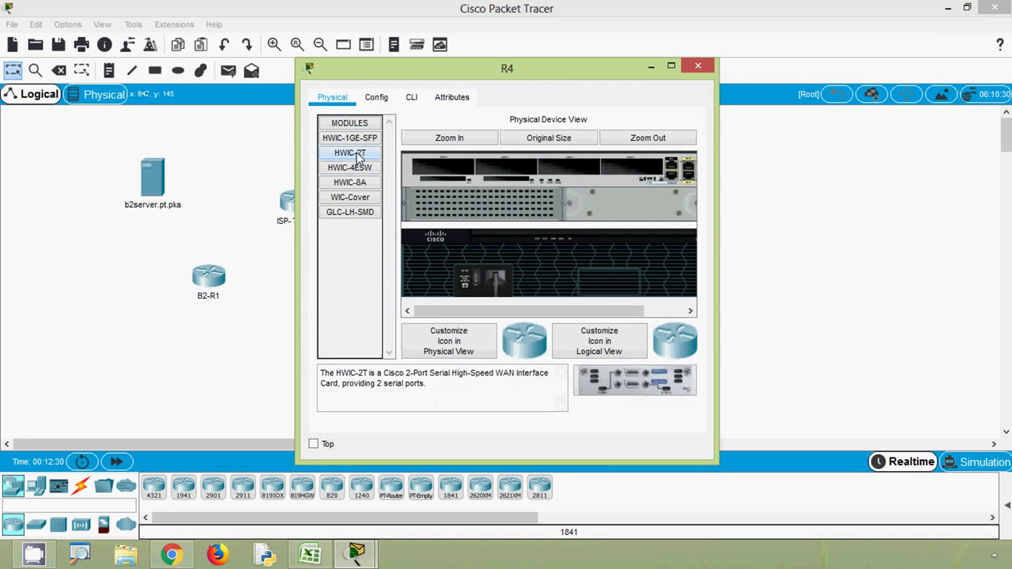
drag(621, 391, 610, 169)
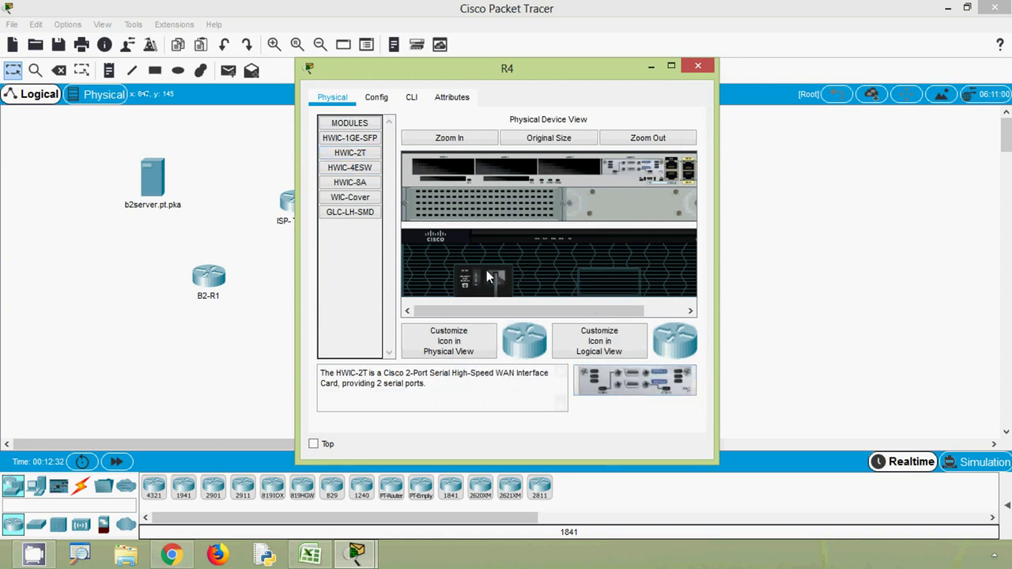
click(698, 65)
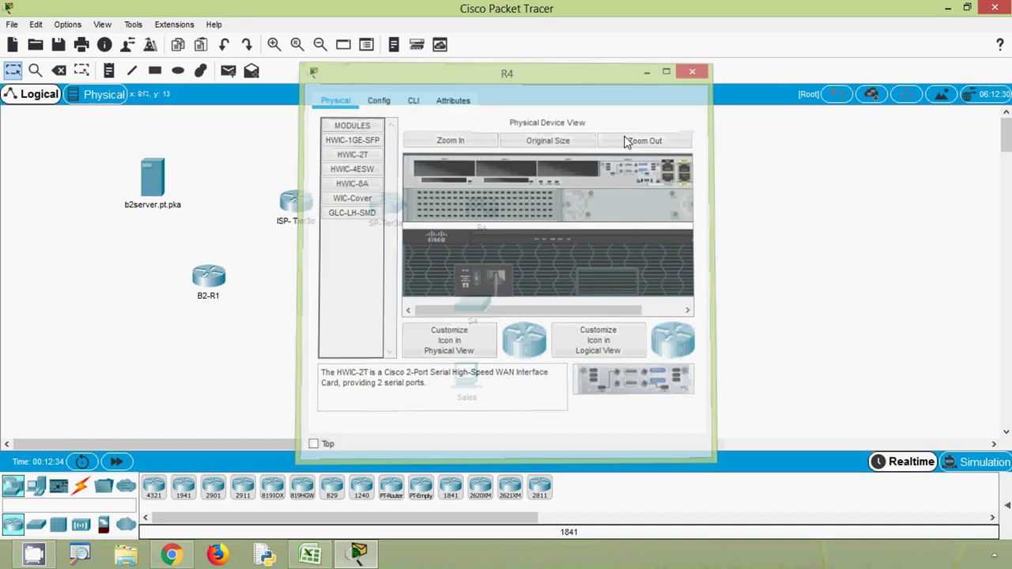
click(387, 207)
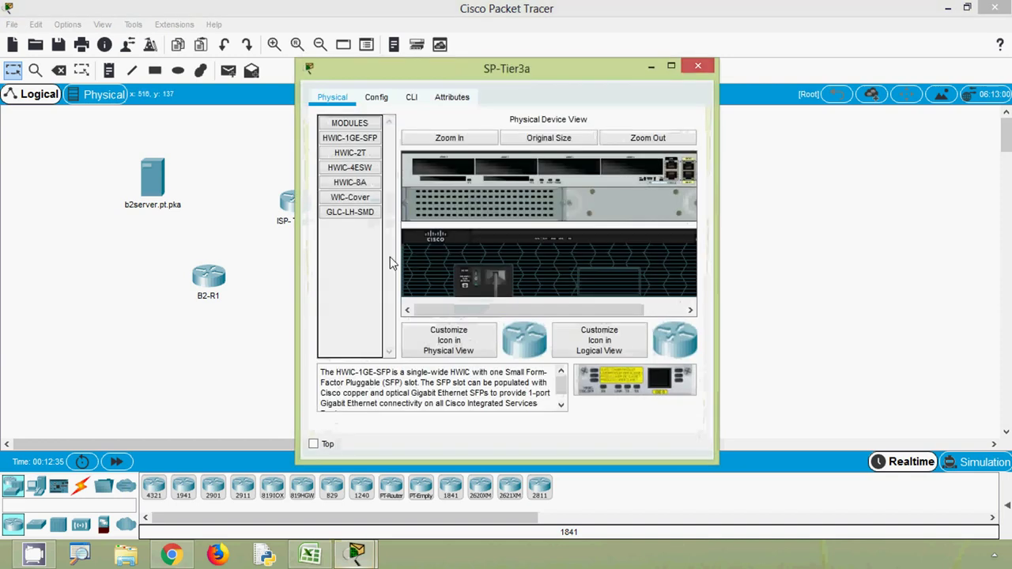
click(350, 153)
drag(620, 378, 557, 224)
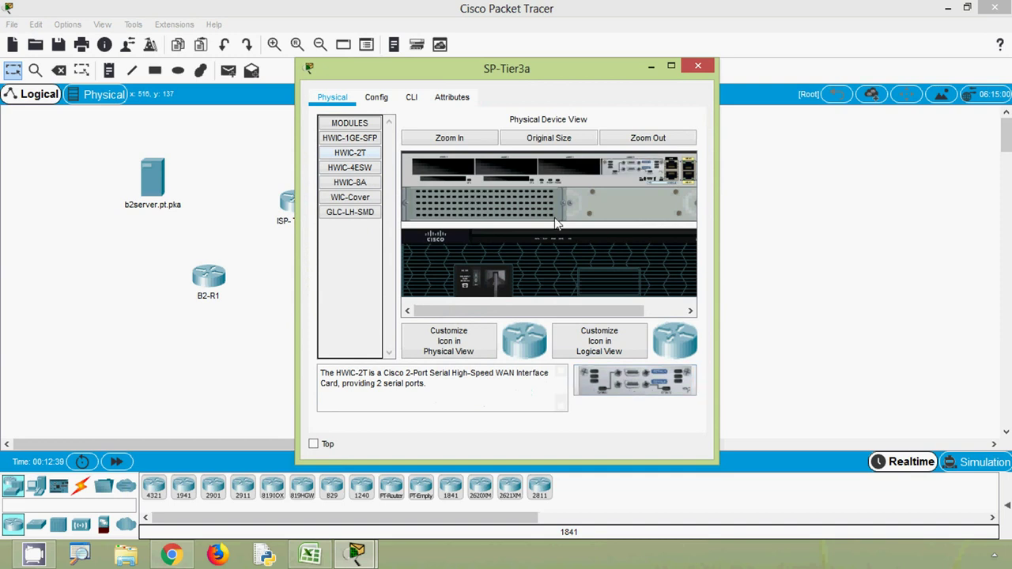
click(698, 69)
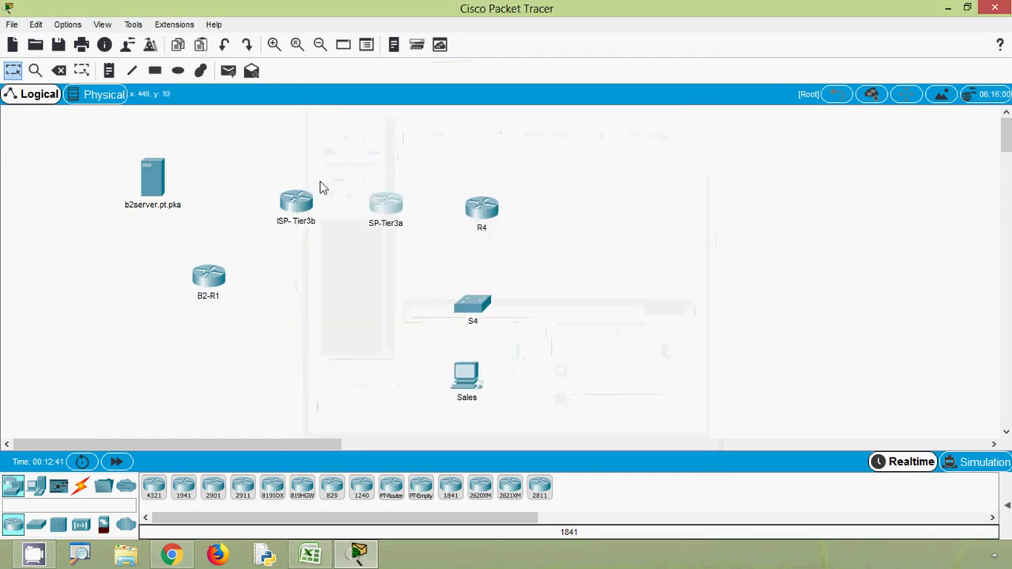
- Install an HWIC-2T serial card in ISP-Tier3b and B2-R1
click(300, 192)
click(332, 97)
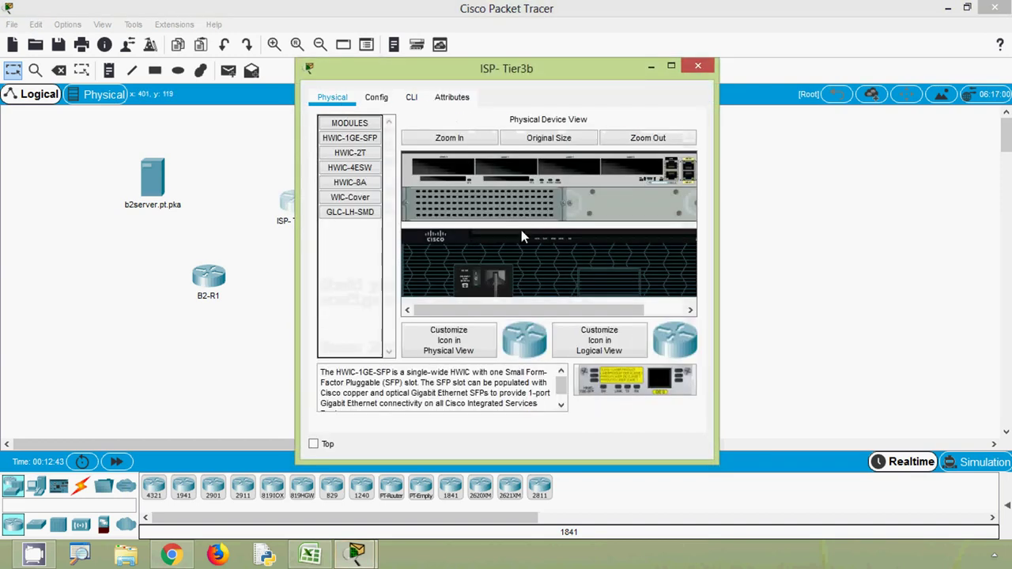
click(356, 157)
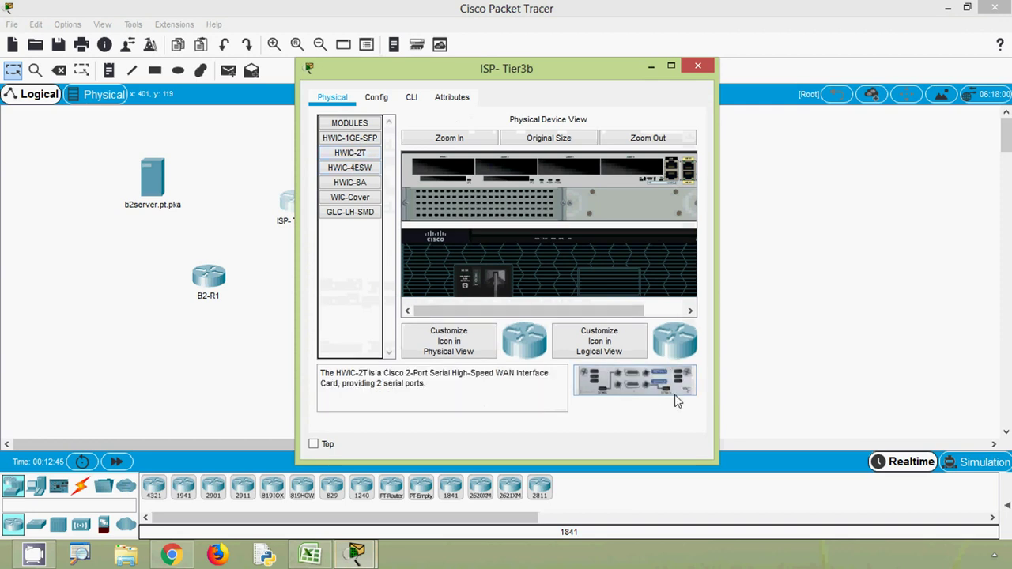
drag(672, 391, 626, 169)
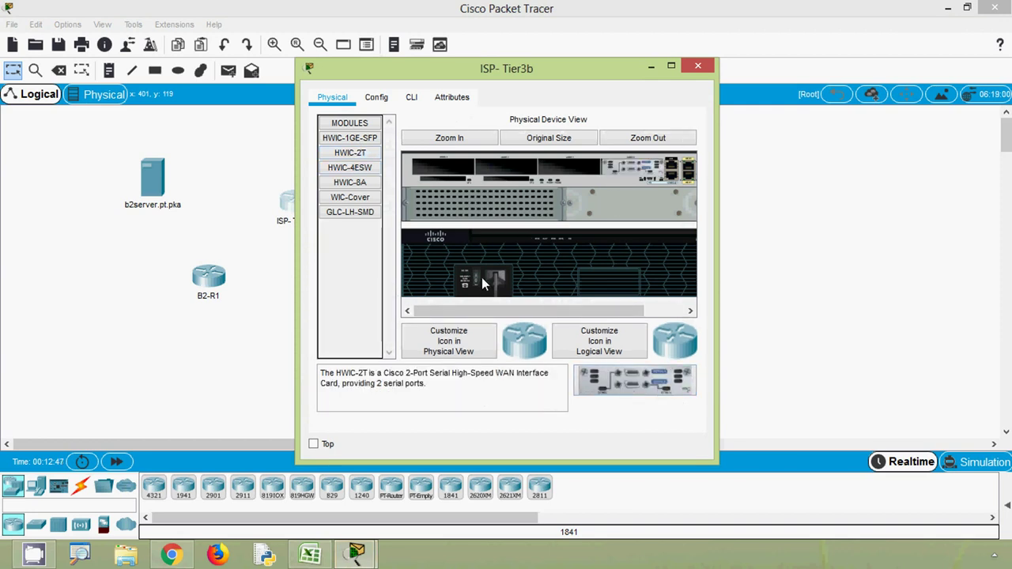
click(700, 70)
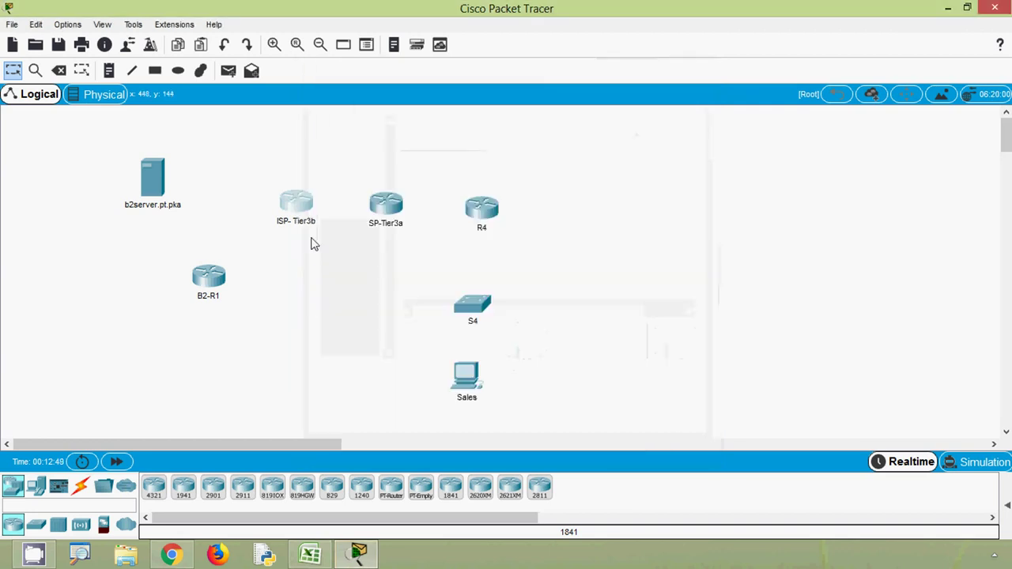
click(208, 276)
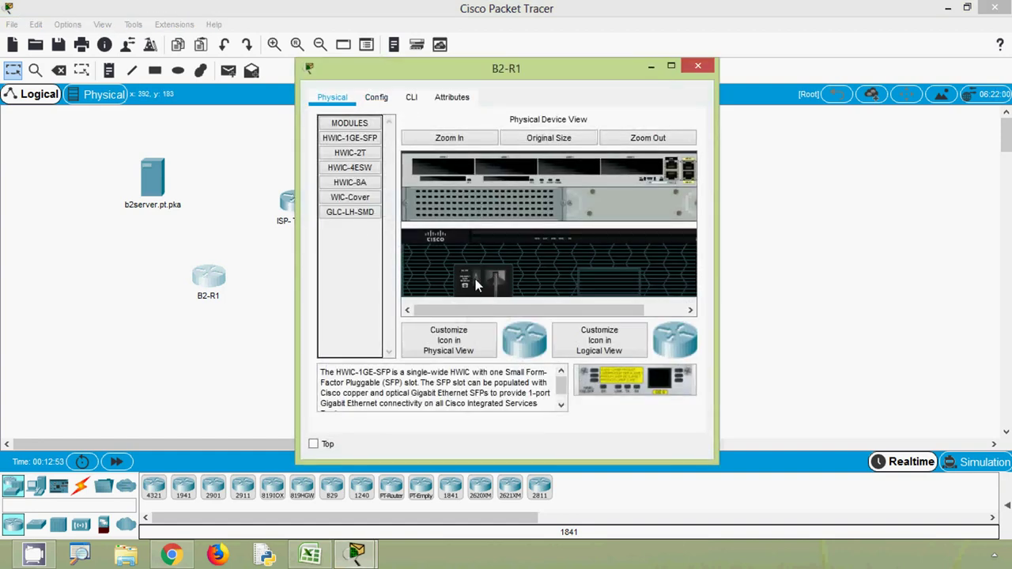
click(350, 155)
drag(587, 344, 625, 167)
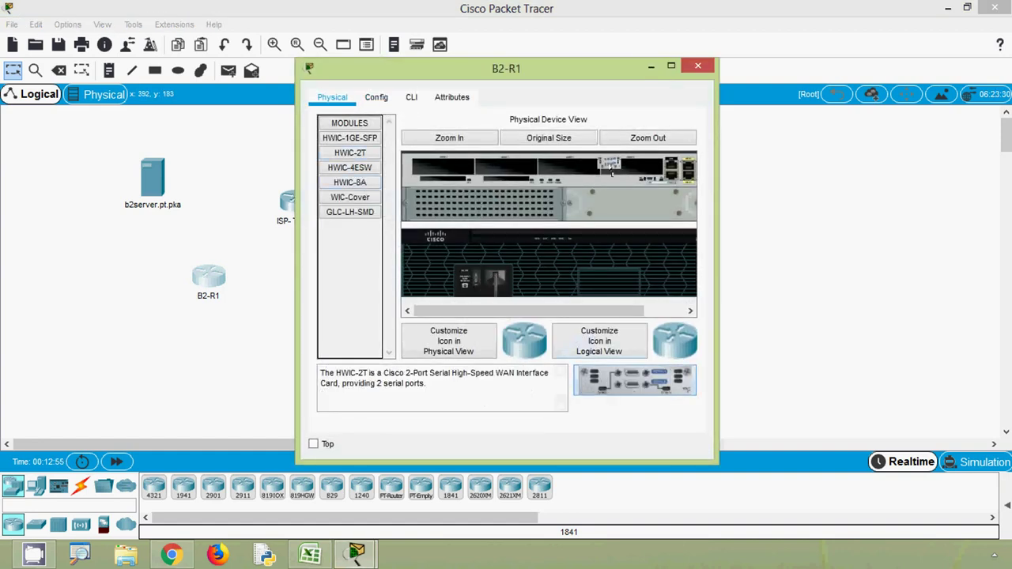
click(698, 66)
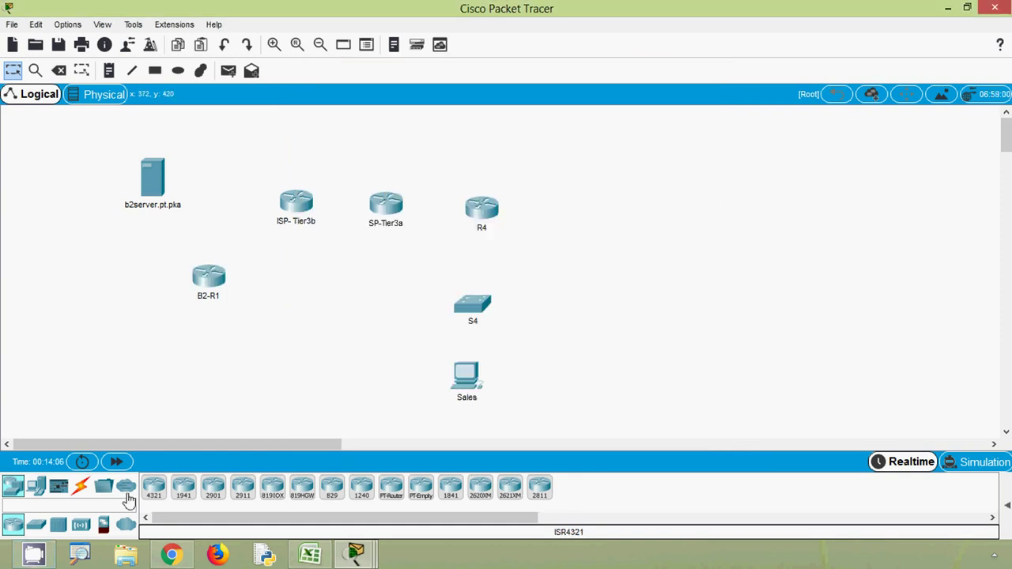
- Use copper straight-through cables to link Sales Fa0 to S4 Fa0/3 and S4 Gig0/1 to R4 Gig0/0
click(80, 486)
click(212, 487)
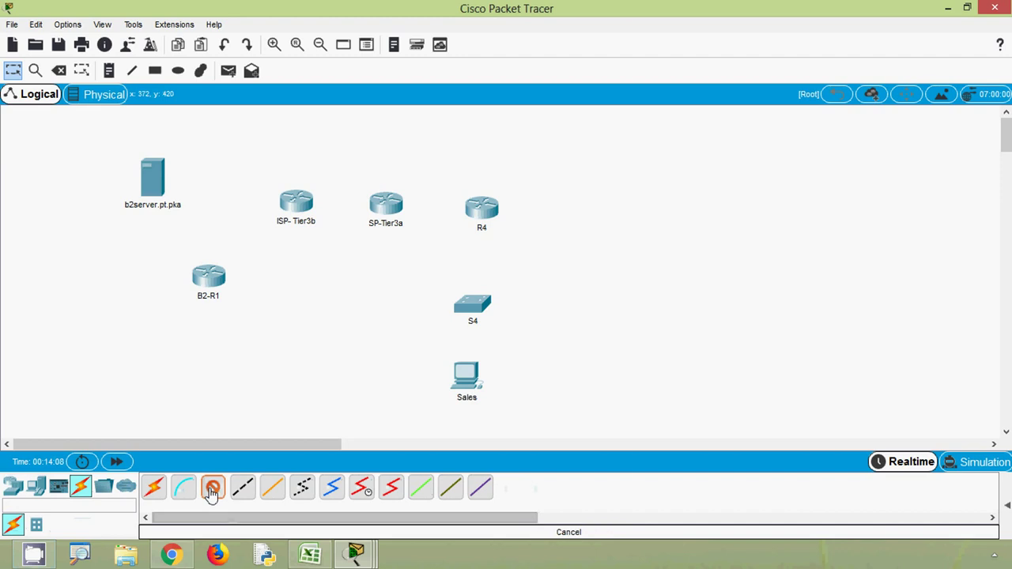
click(466, 375)
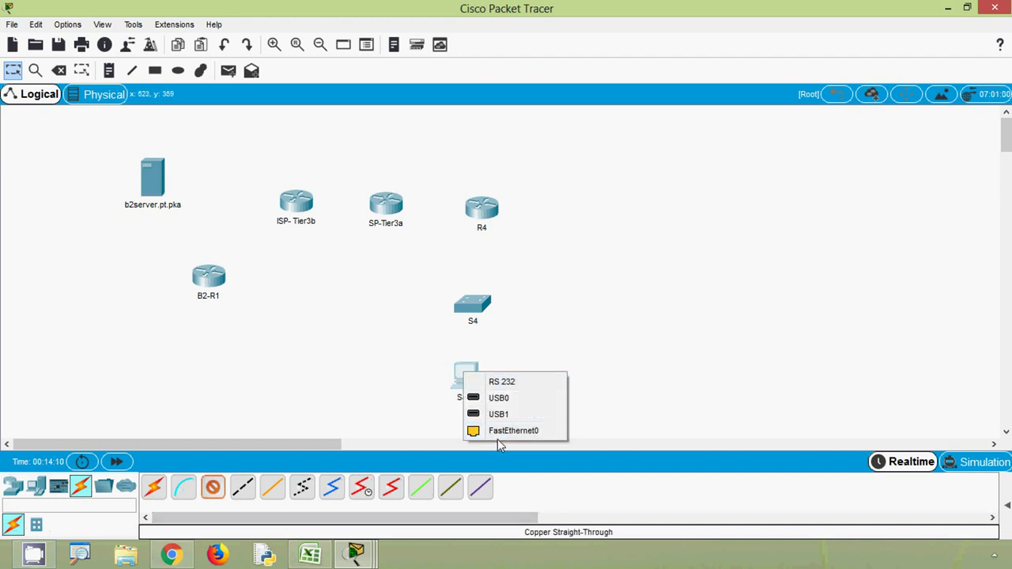
click(497, 433)
click(472, 304)
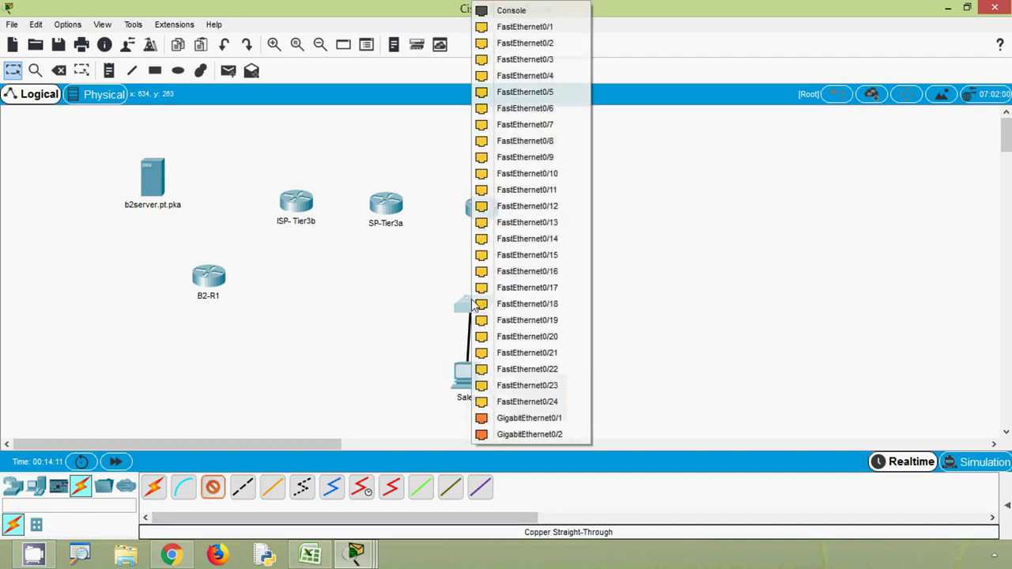
click(521, 60)
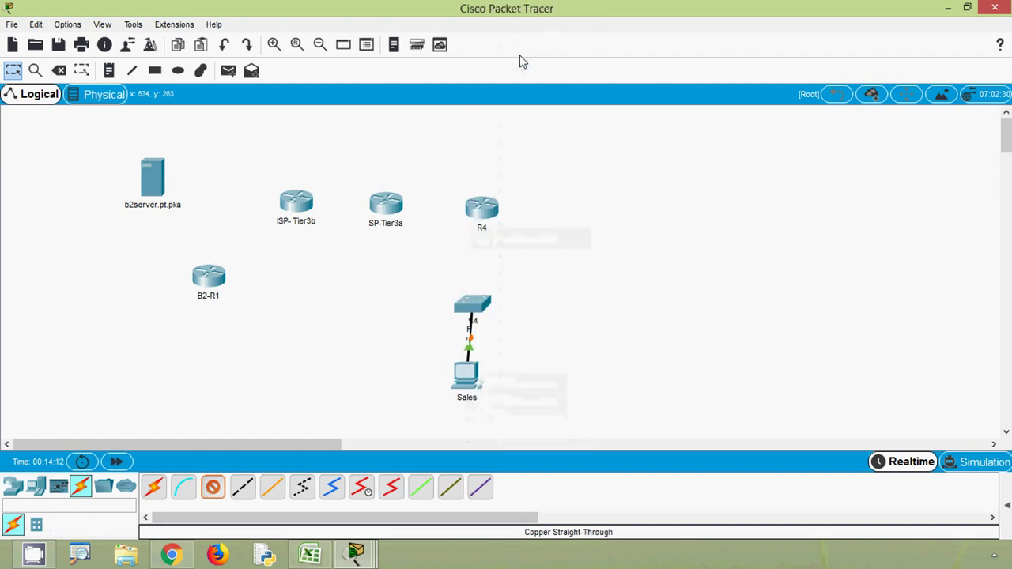
click(479, 304)
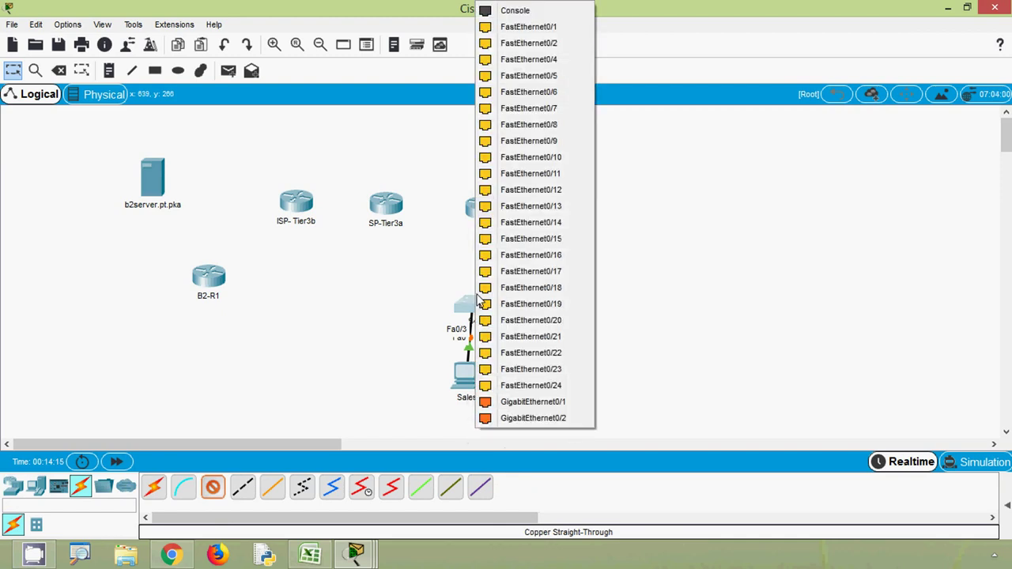
click(523, 401)
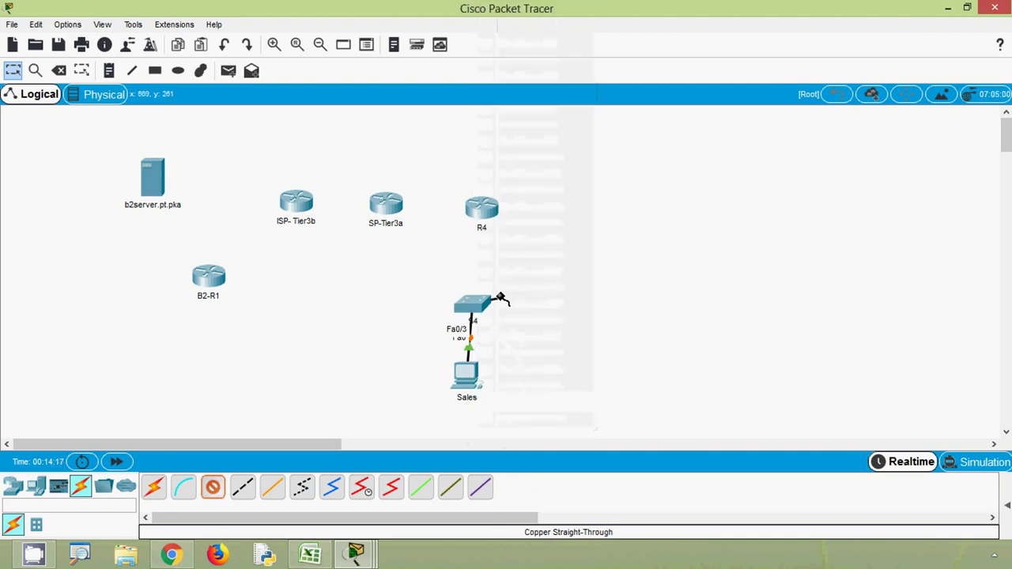
click(484, 215)
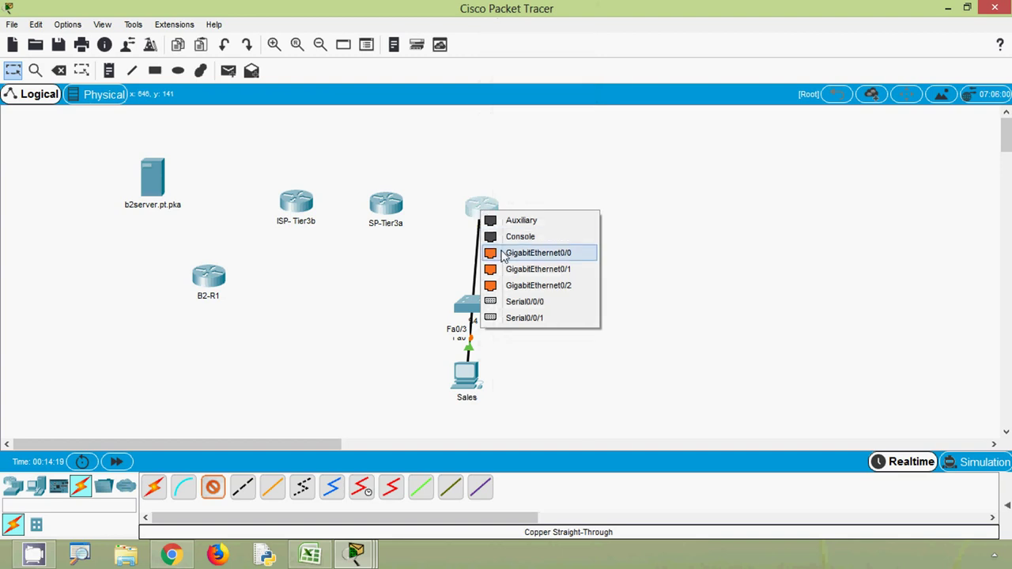
click(538, 253)
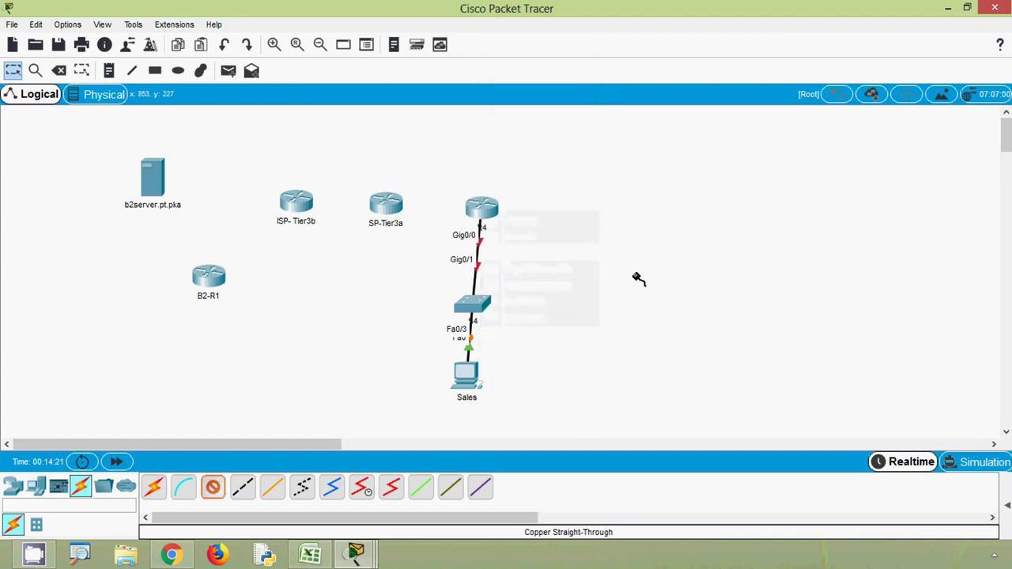
- Link R4 Se0/0/0 to SP-Tier3a Se0/0/1 with a serial DCE cable
click(360, 492)
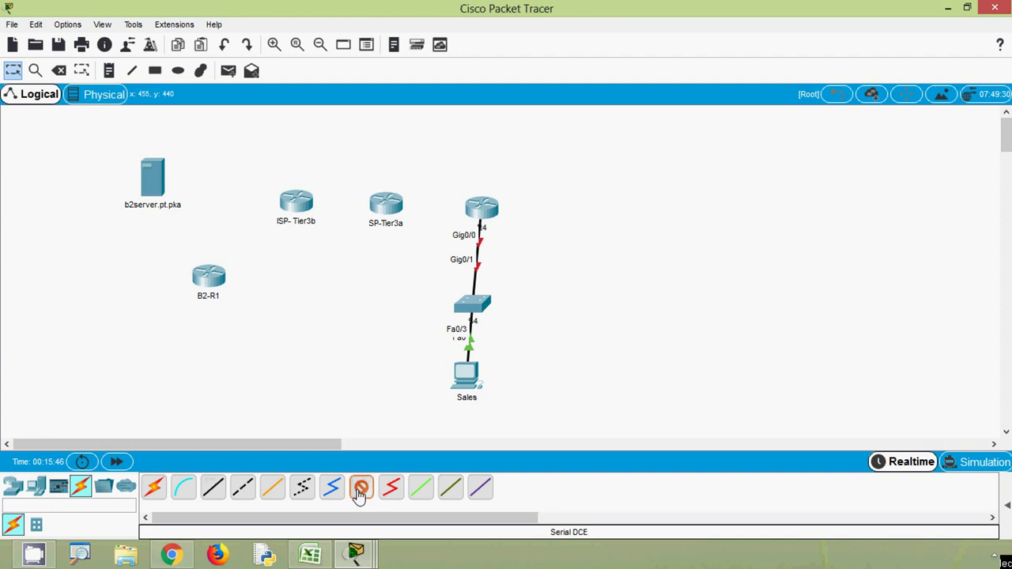
click(485, 221)
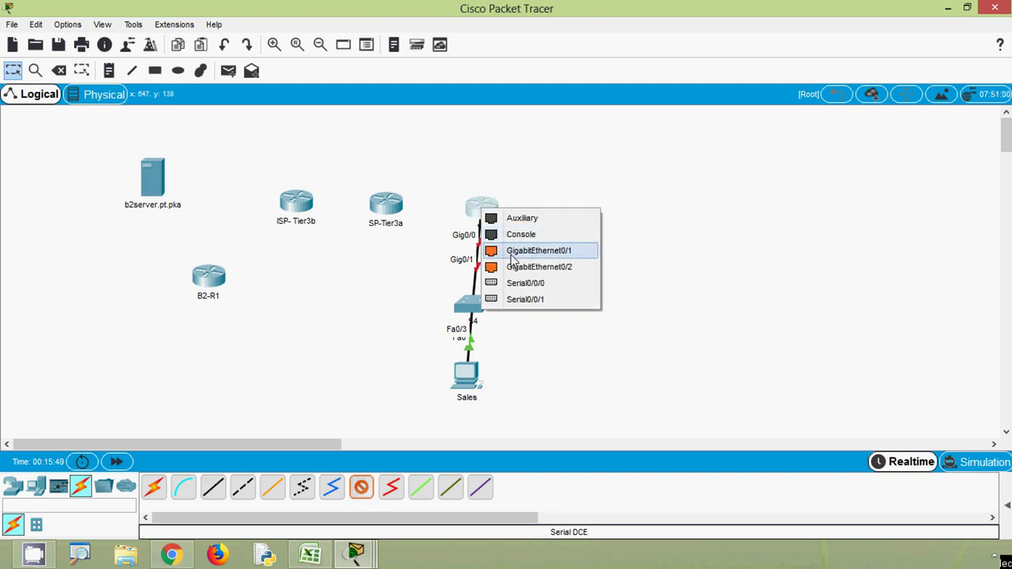
click(529, 284)
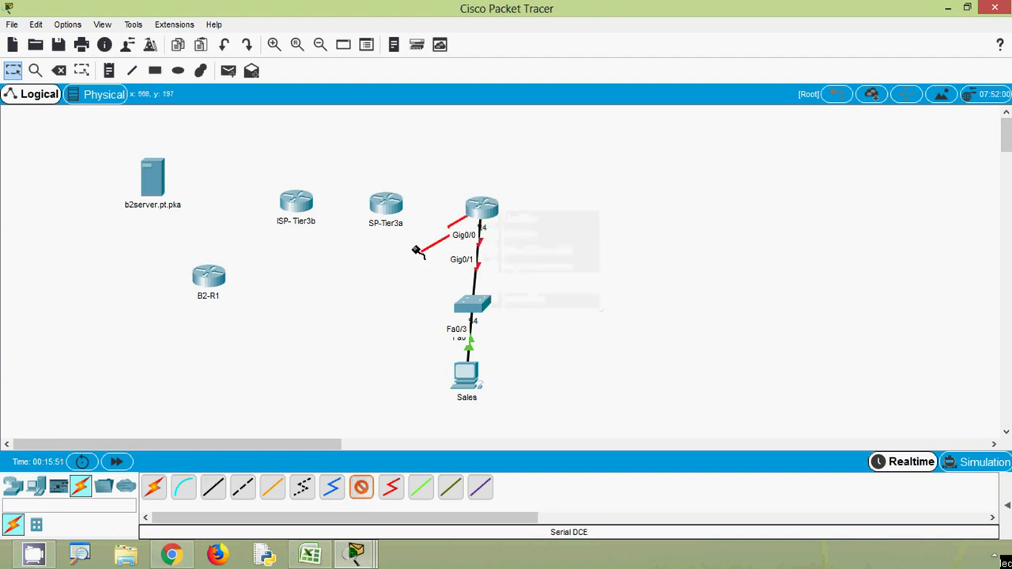
click(390, 208)
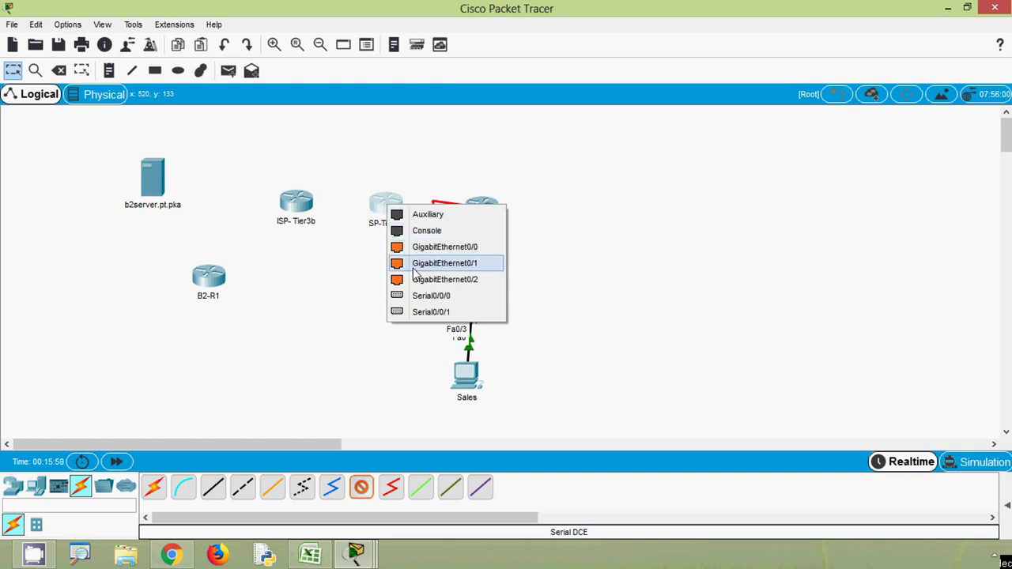
click(415, 313)
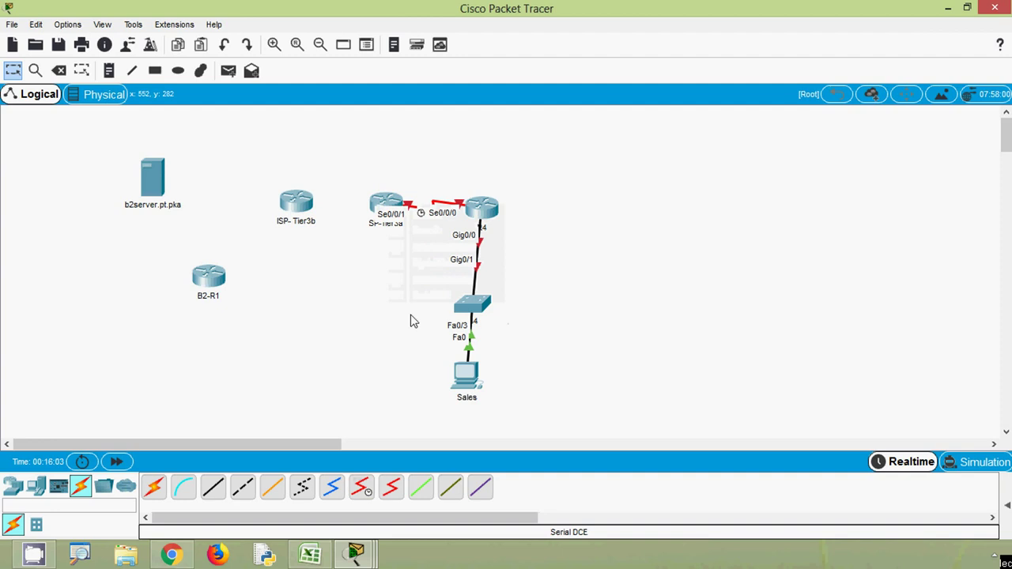
key(alt+Tab)
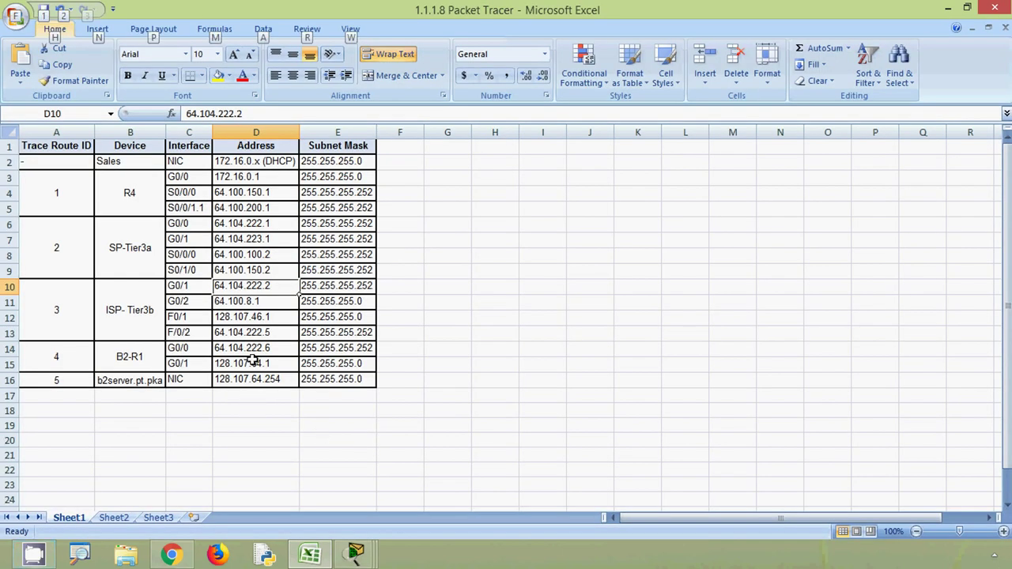
- Review SP-Tier3a's G0/0 and ISP-Tier3b's G0/1 rows in Excel, then return to Packet Tracer
click(134, 266)
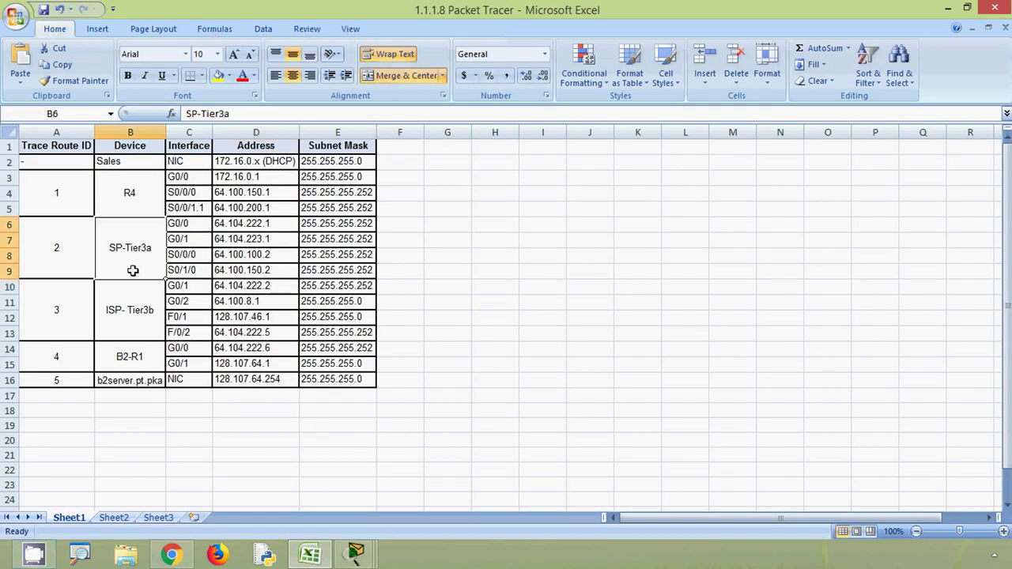
click(10, 225)
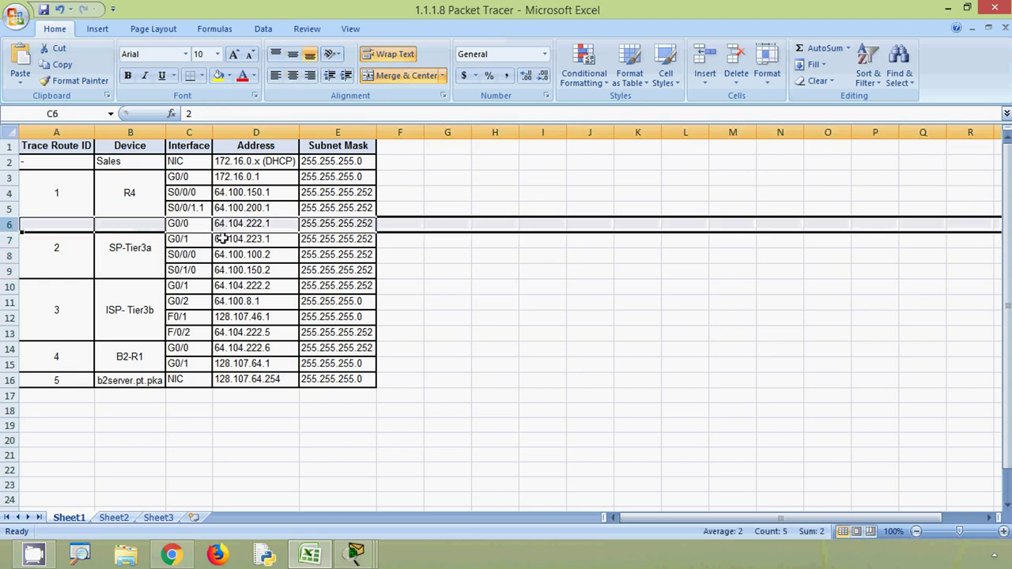
click(149, 311)
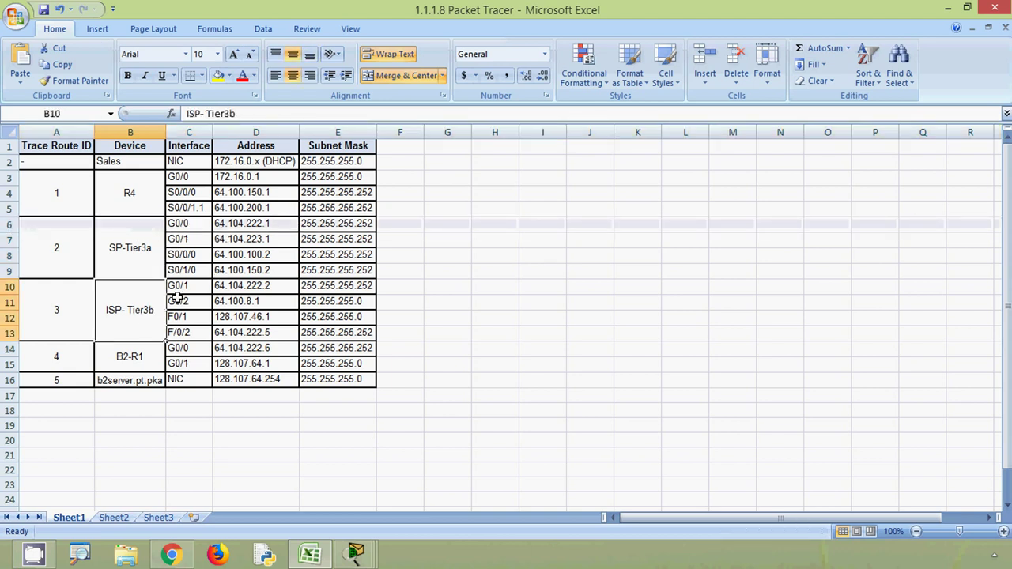
click(10, 287)
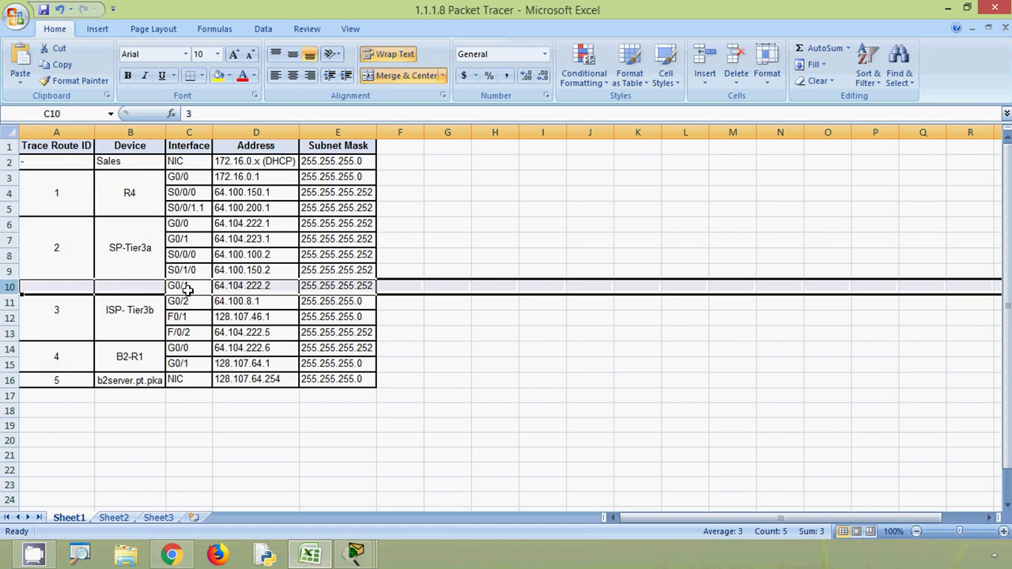
click(337, 285)
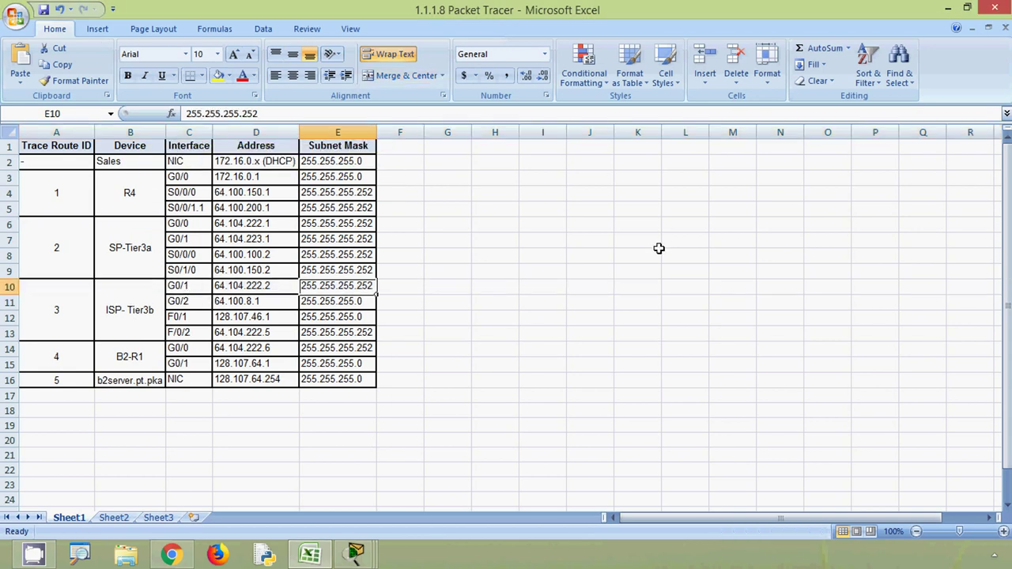
click(948, 8)
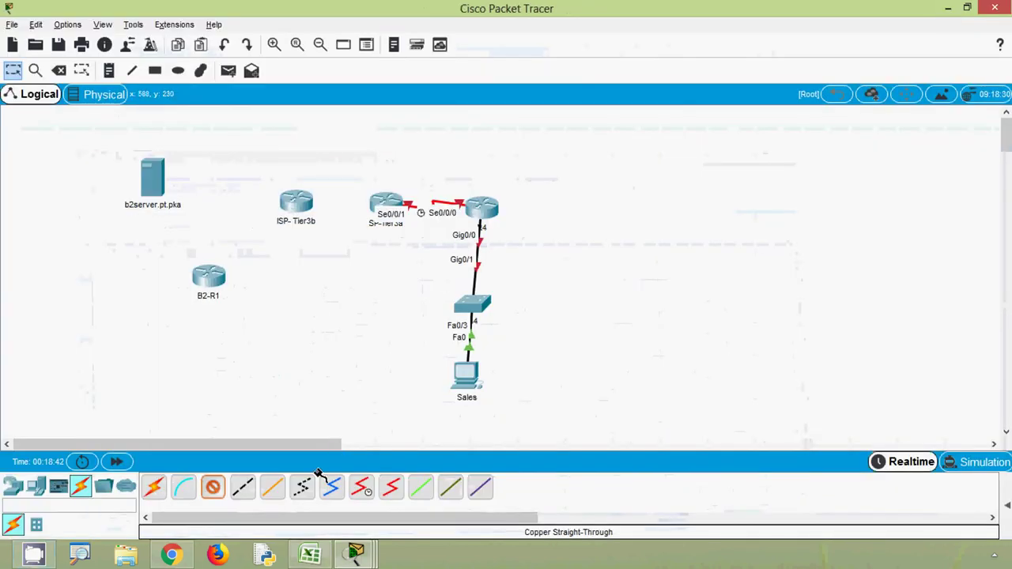
- Cable SP-Tier3a Gig0/0 to ISP-Tier3b Gig0/1 with copper, then switch back to Excel
click(385, 201)
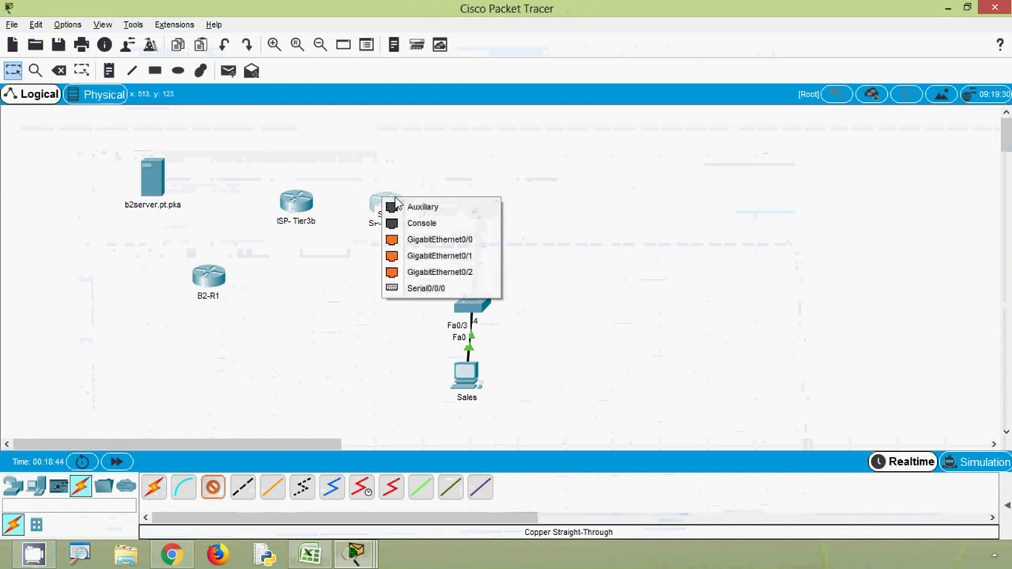
click(434, 239)
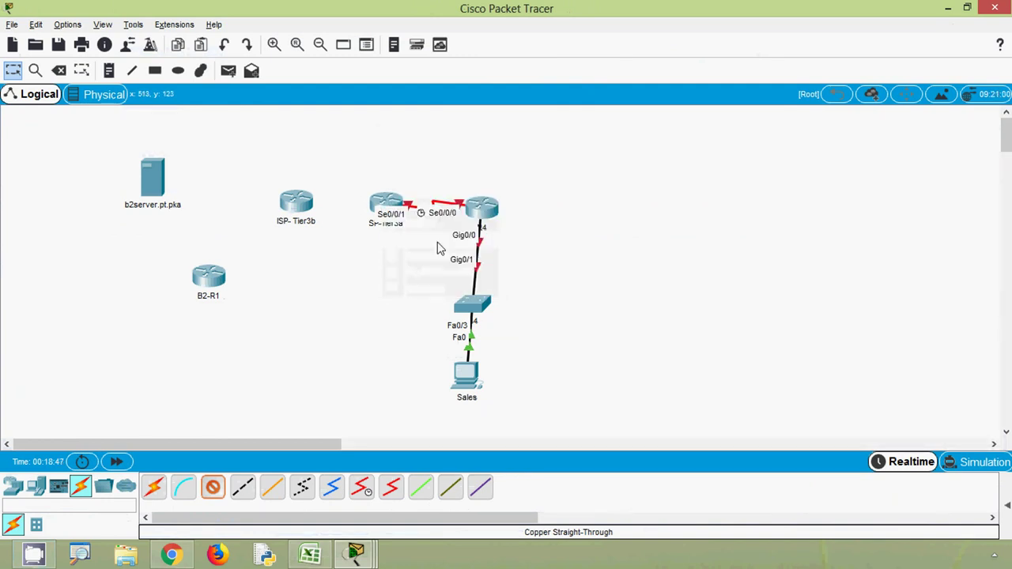
click(296, 204)
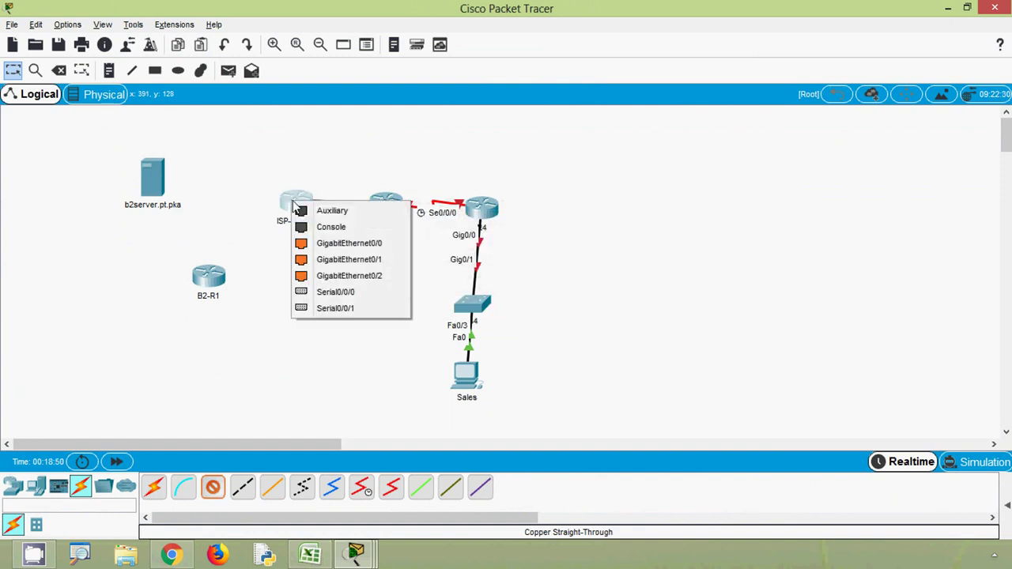
click(359, 261)
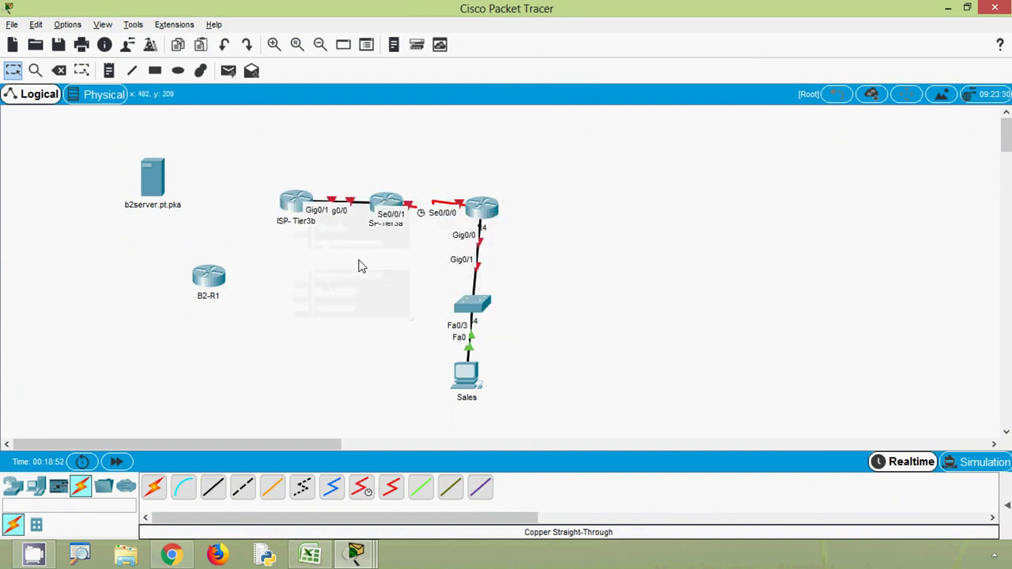
key(alt+Tab)
key(alt)
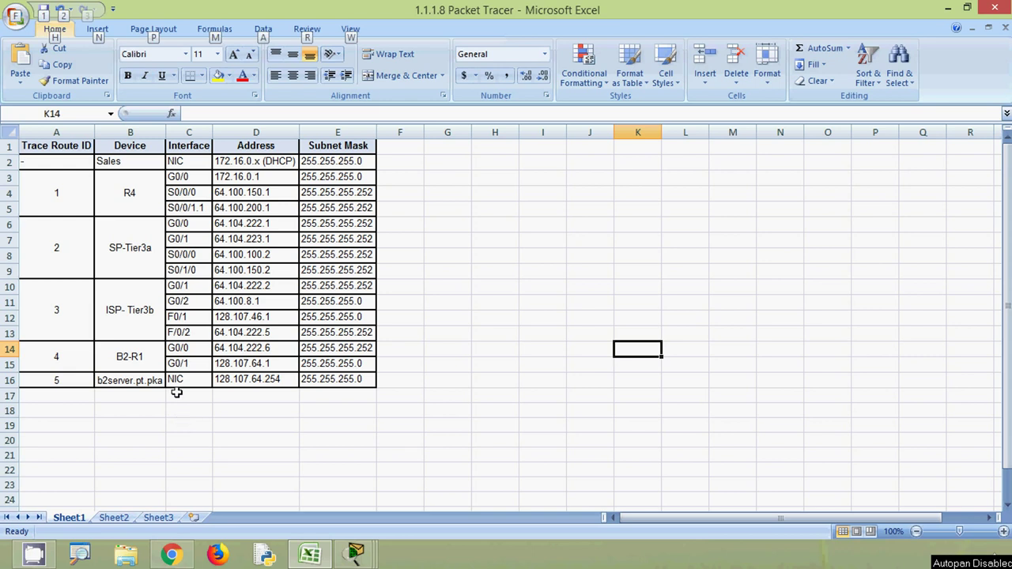
- Read ISP-Tier3b's F/0/2 row and B2-R1's G0/0 entry, then return to Packet Tracer
click(11, 333)
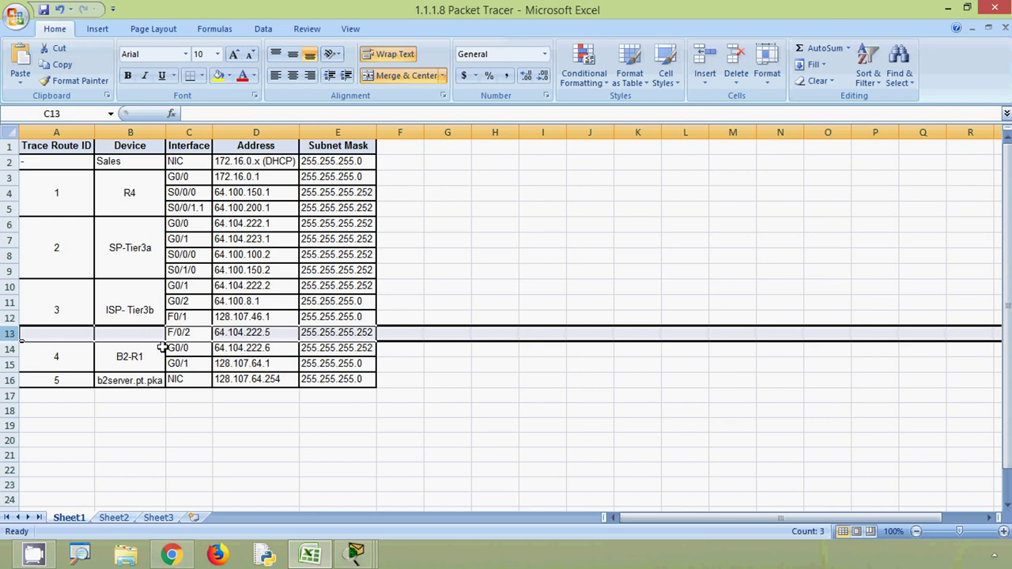
click(183, 349)
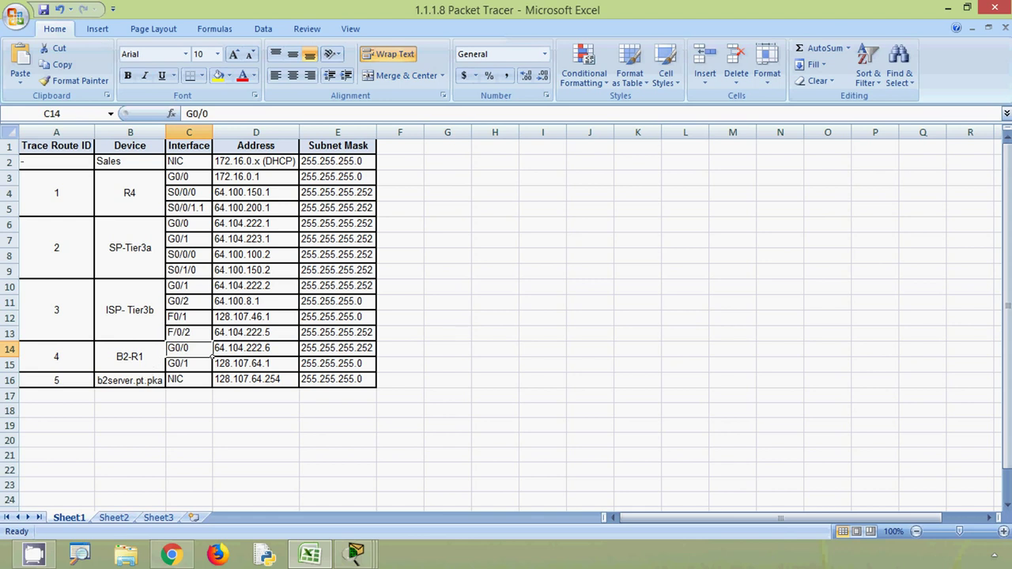
click(948, 8)
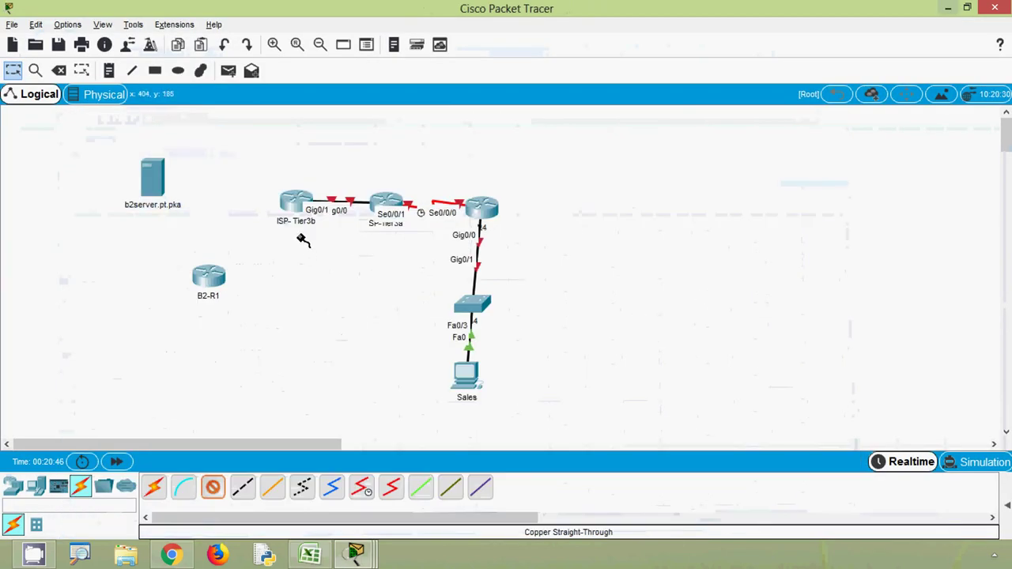
- Cable ISP-Tier3b Gig0/2 to B2-R1 Gig0/0, then switch back to Excel
click(291, 203)
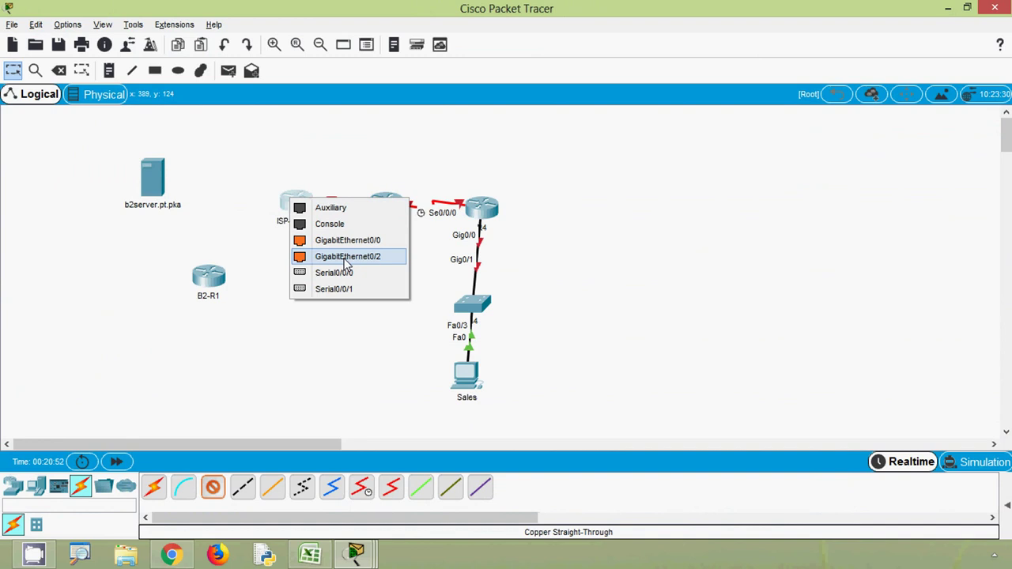
click(345, 259)
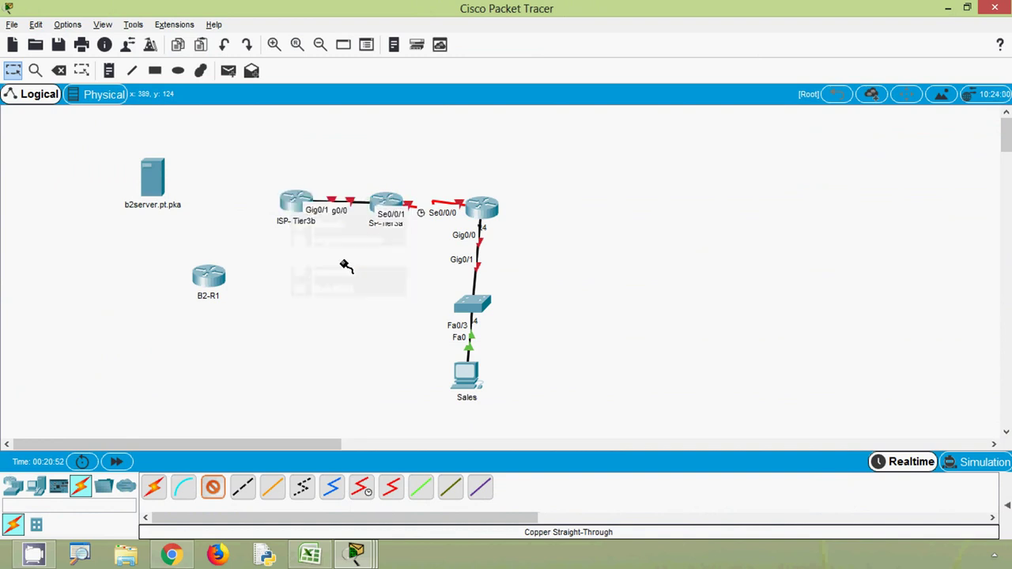
click(209, 278)
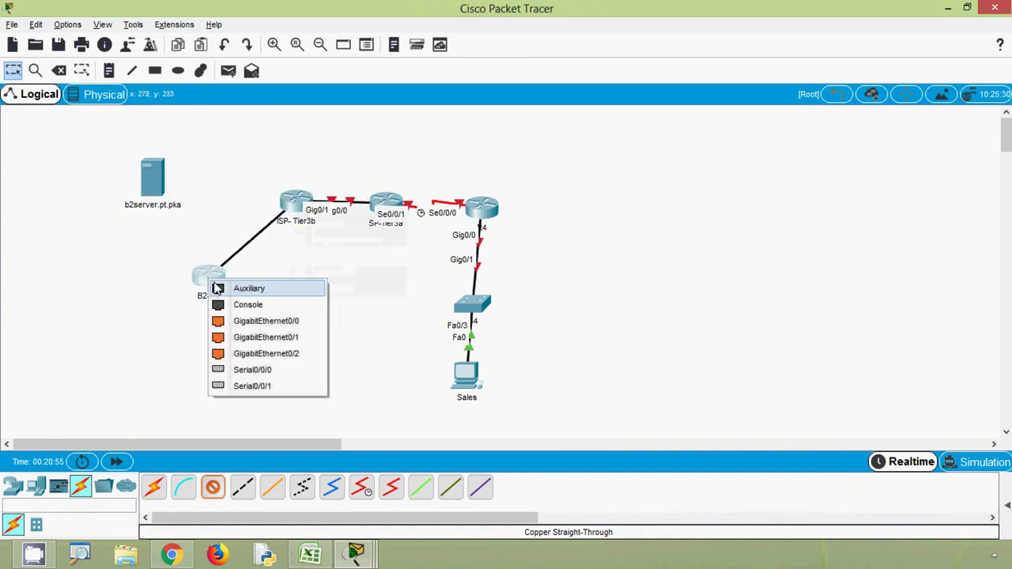
click(271, 324)
key(alt+Tab)
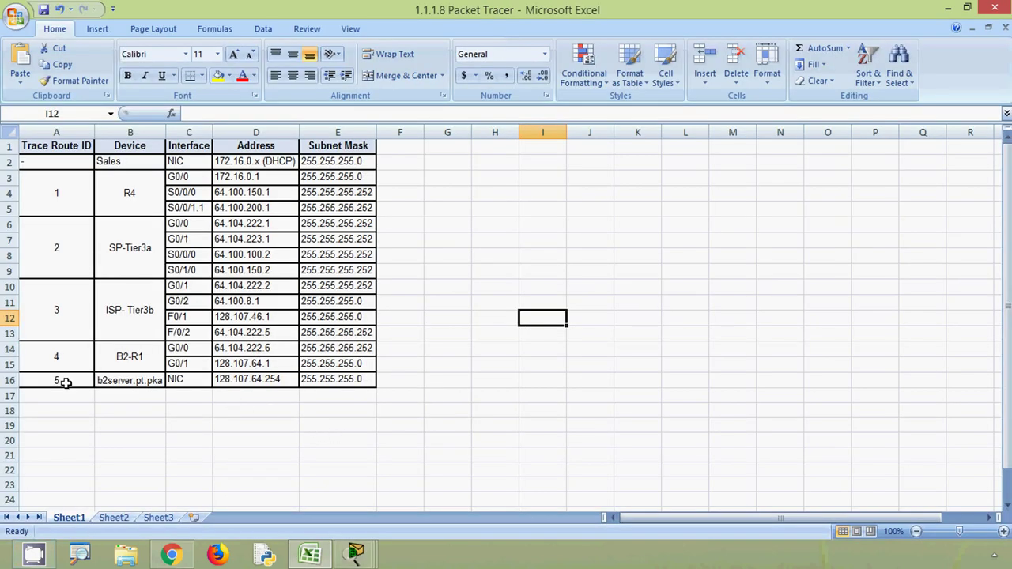
click(8, 364)
click(136, 361)
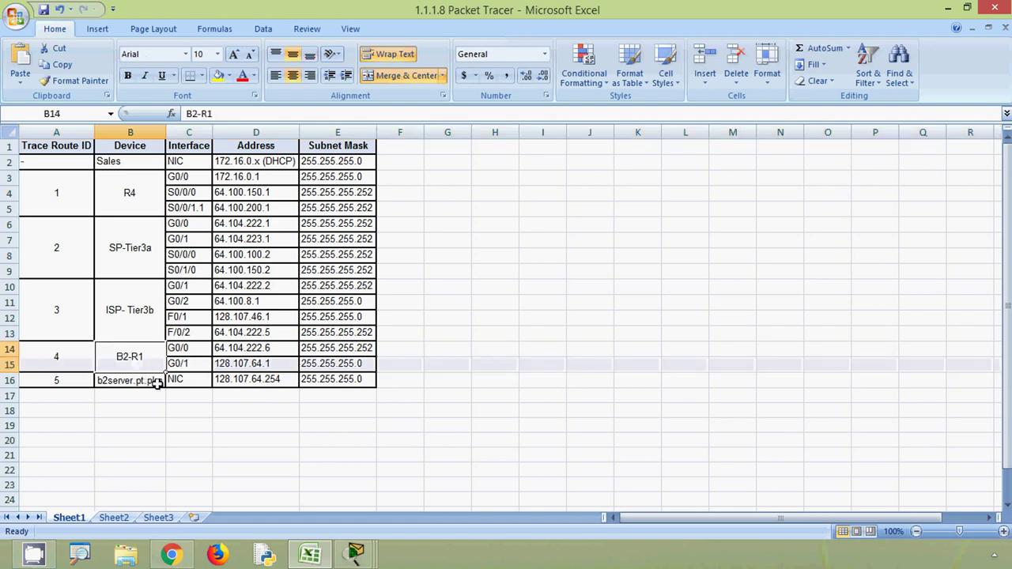
click(174, 380)
text(NIC)
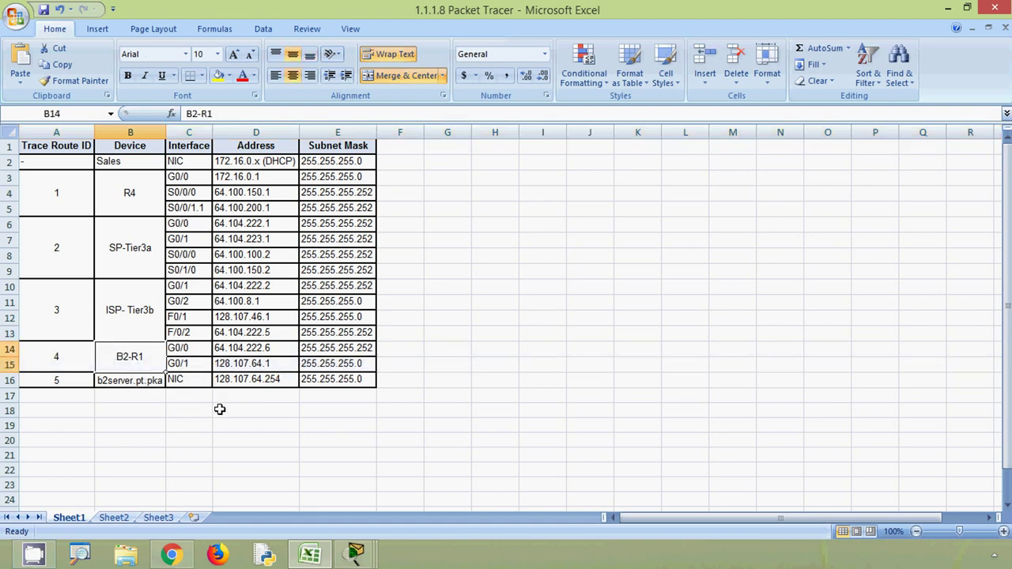
click(219, 409)
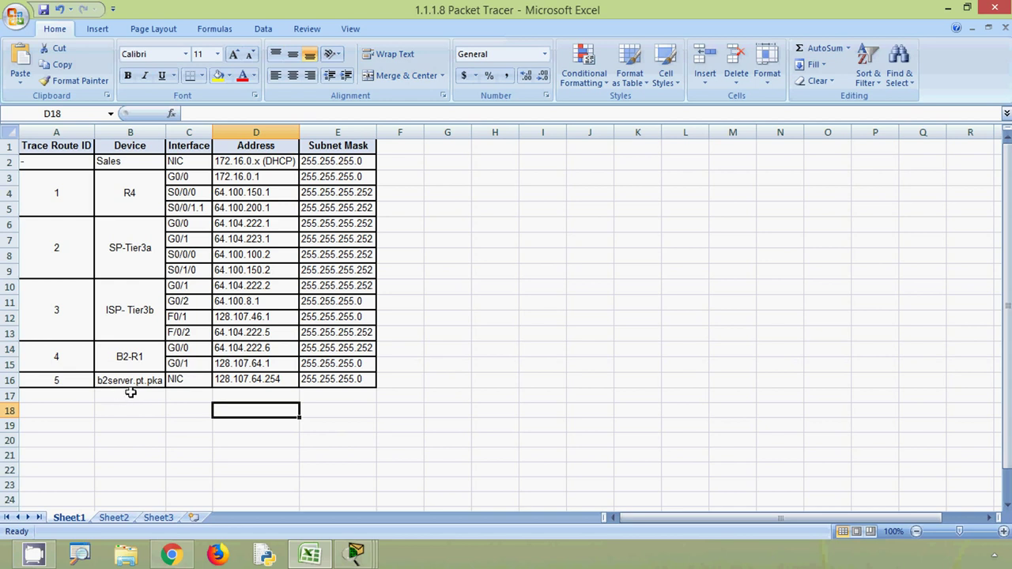
click(203, 382)
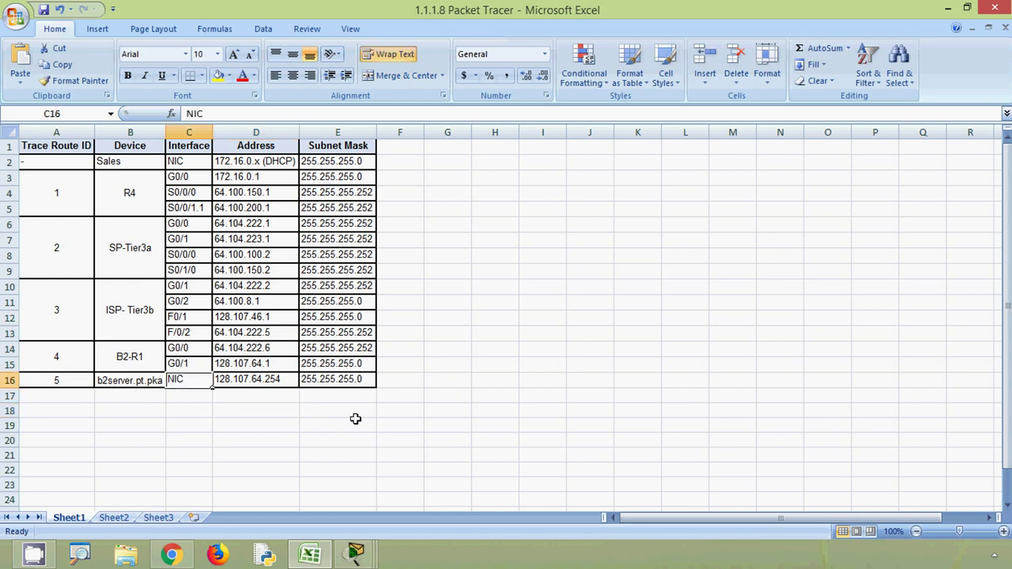
click(593, 302)
- Cable B2-R1 Gig0/1 to b2server Fa0 with copper straight-through, then select the server and core routers
click(948, 7)
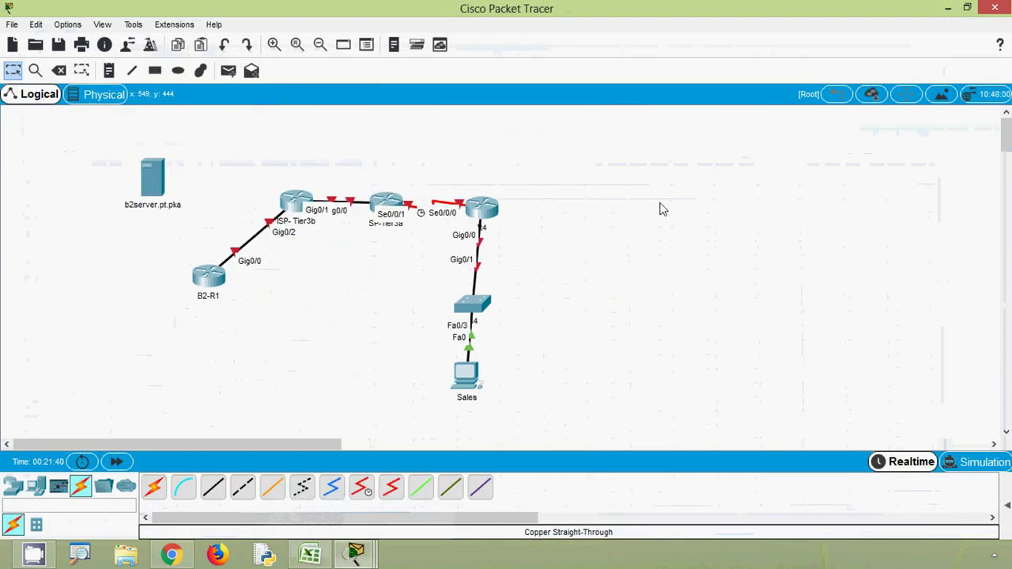
click(217, 492)
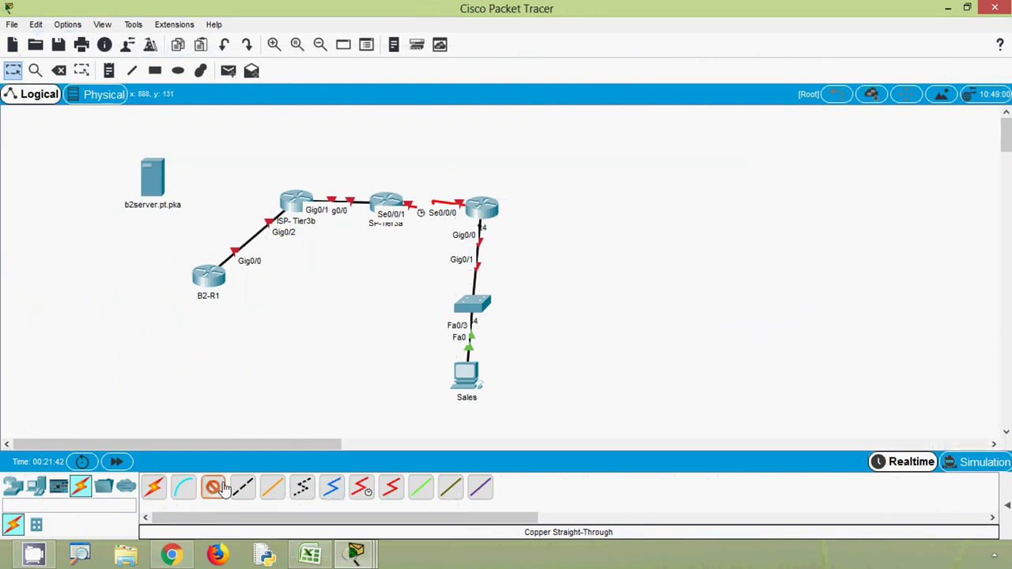
click(214, 284)
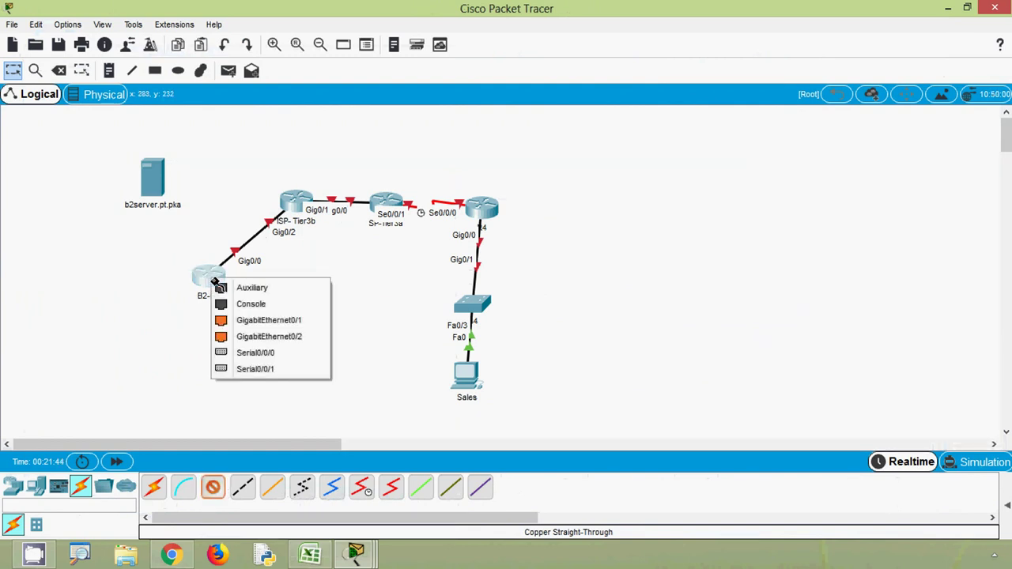
click(269, 320)
click(155, 180)
click(190, 186)
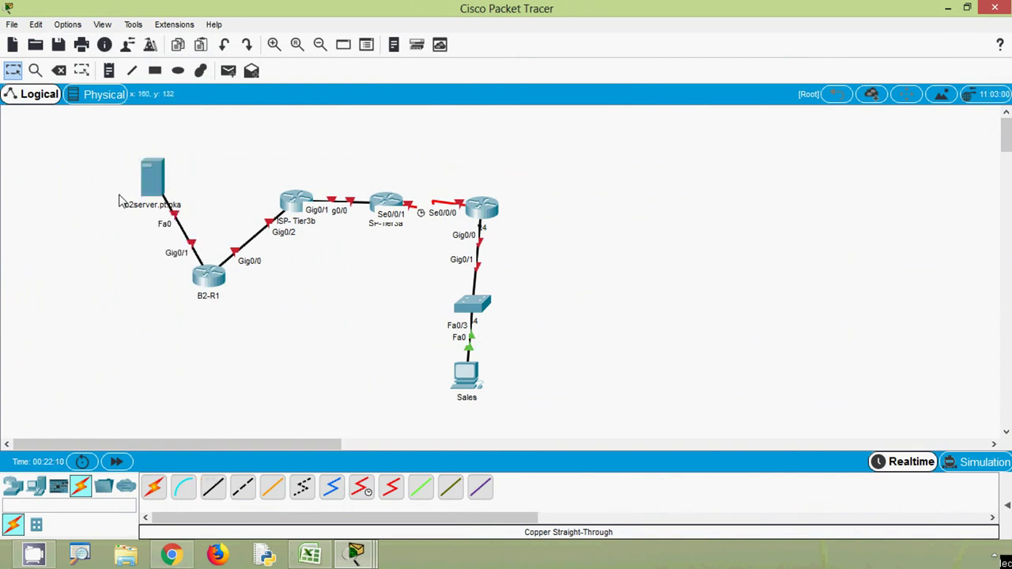
drag(86, 142, 409, 303)
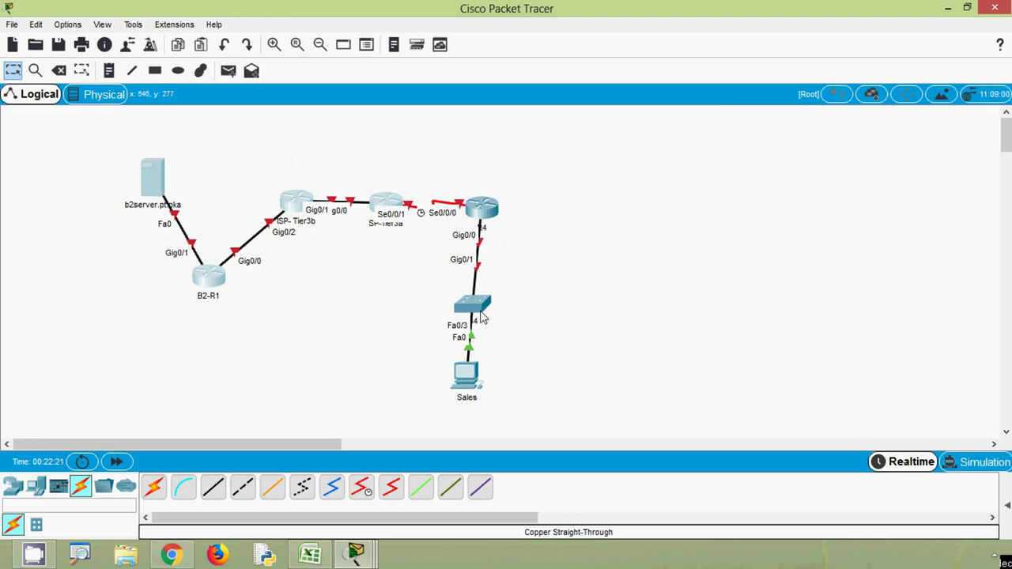
- Cluster the selected devices, move the cluster above R4 and label it 'Internet'
click(872, 96)
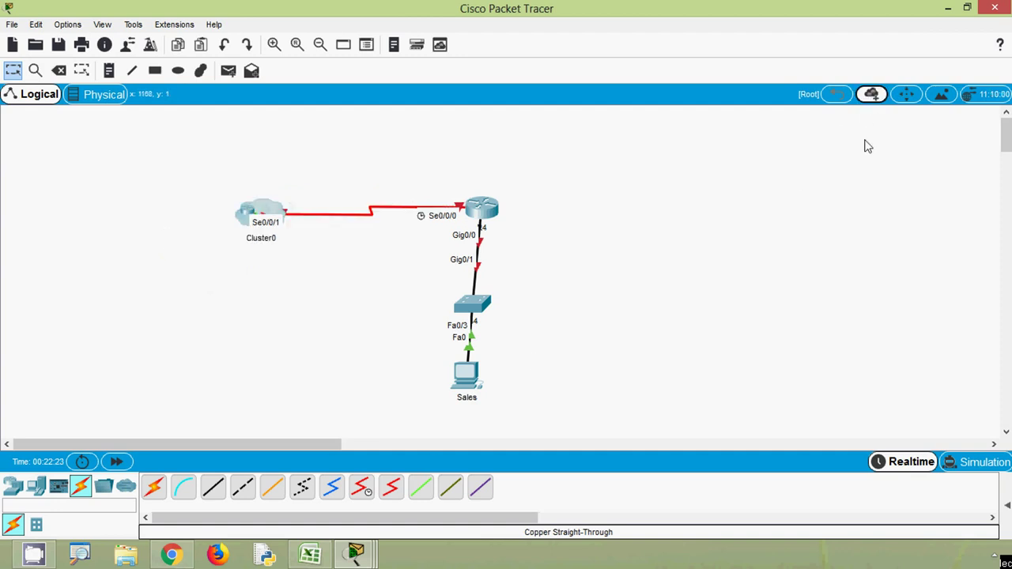
drag(255, 219, 351, 131)
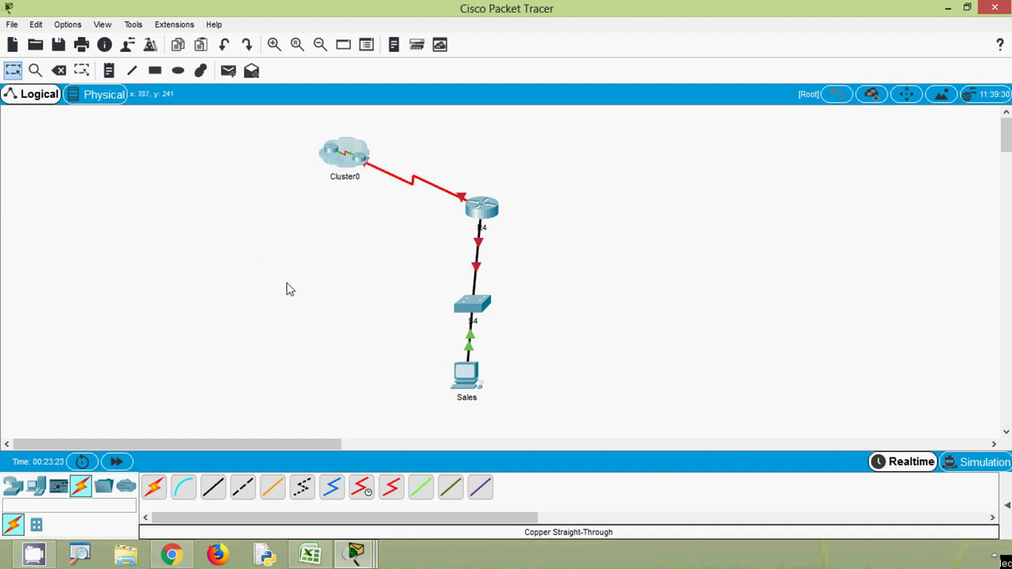
click(347, 180)
text(In)
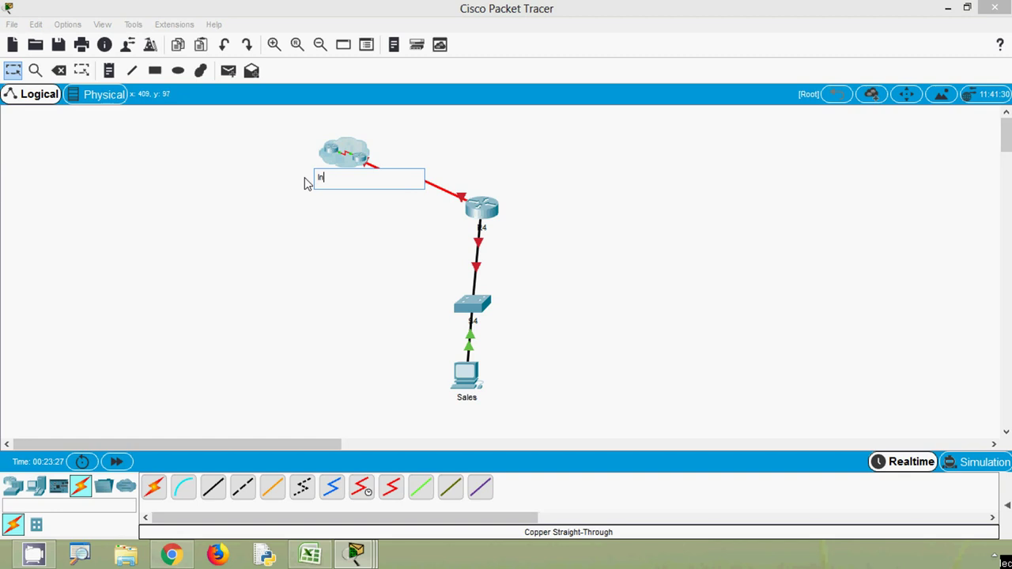
text(ternet)
key(Return)
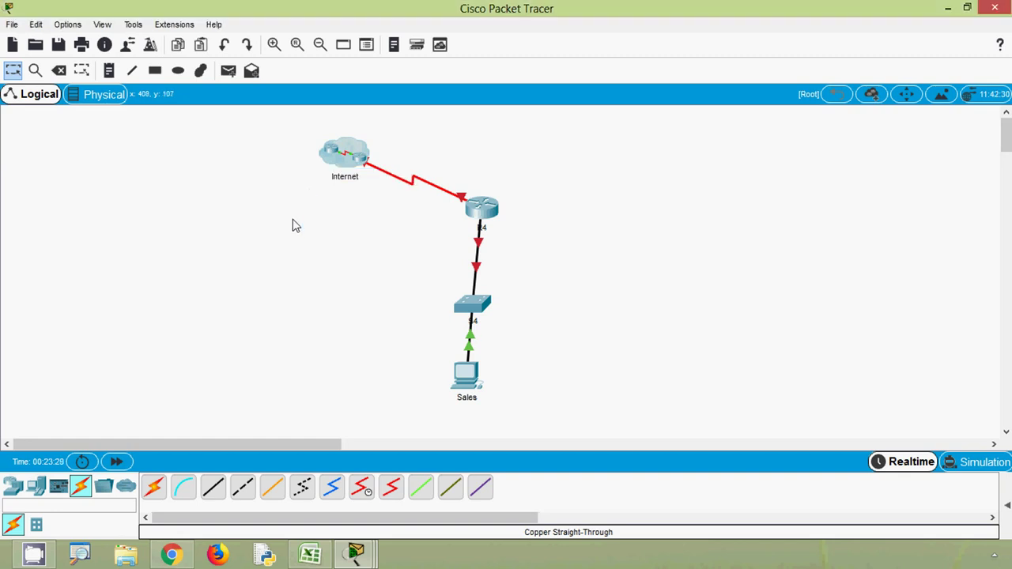